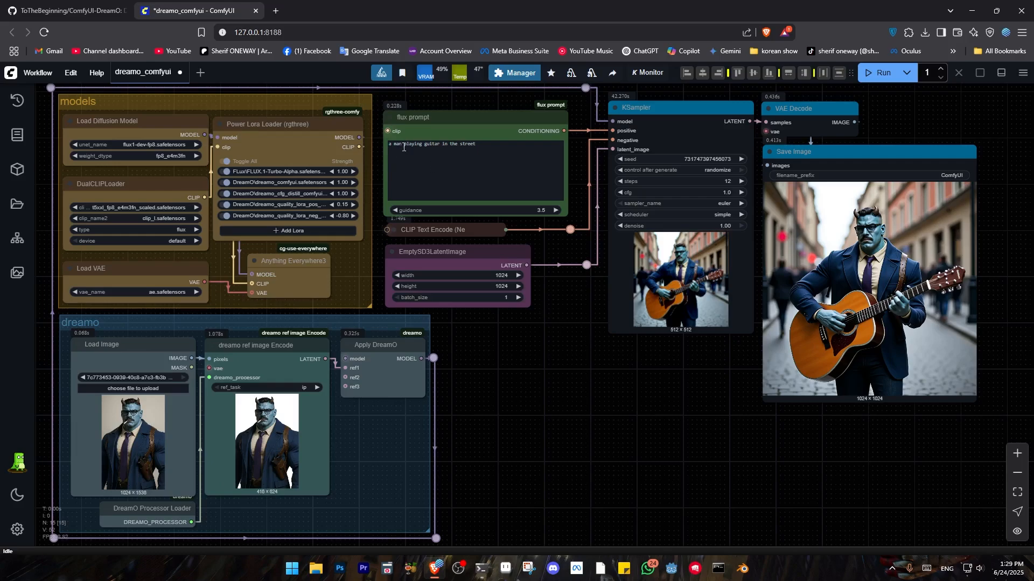
Examine the DreamO workflow's flux prompt, reference image encoding and Apply DreamO nodes, sampler settings and saved guitar image.
{"action": "scroll", "coordinate": [409, 135], "scroll_direction": "up", "scroll_amount": 8}
{"action": "scroll", "coordinate": [525, 162], "scroll_direction": "down", "scroll_amount": 9}
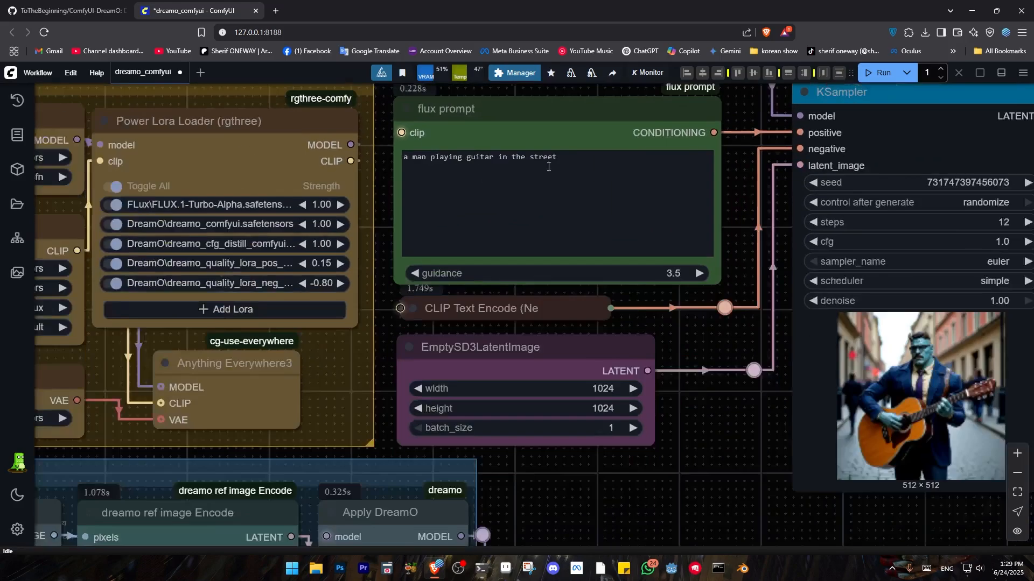
{"action": "scroll", "coordinate": [309, 411], "scroll_direction": "up", "scroll_amount": 10}
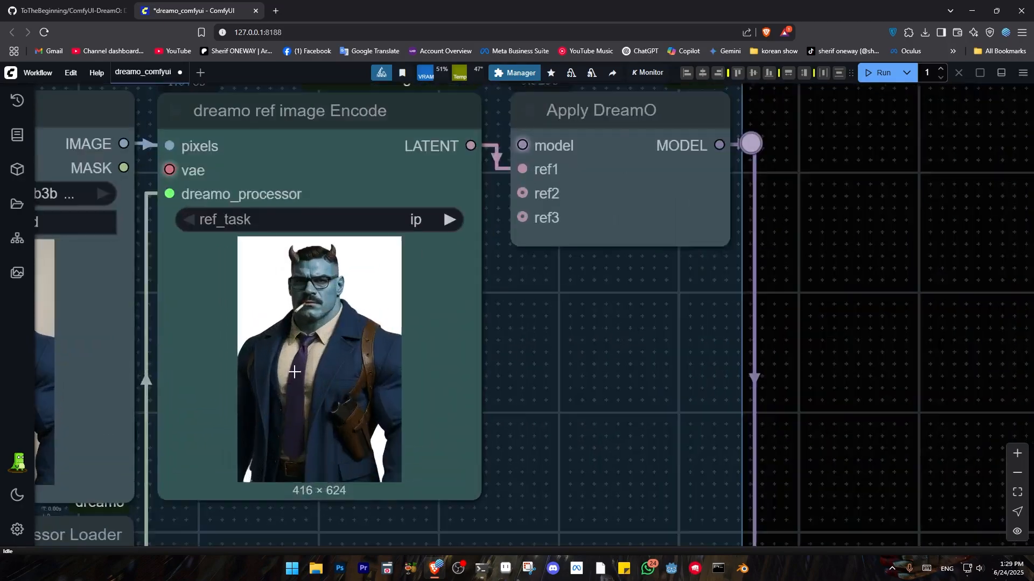
{"action": "left_click_drag", "start_coordinate": [198, 391], "coordinate": [604, 364]}
{"action": "scroll", "coordinate": [601, 376], "scroll_direction": "down", "scroll_amount": 6}
{"action": "left_click_drag", "start_coordinate": [963, 294], "coordinate": [285, 447]}
{"action": "scroll", "coordinate": [827, 335], "scroll_direction": "up", "scroll_amount": 2}
{"action": "scroll", "coordinate": [986, 262], "scroll_direction": "down", "scroll_amount": 2}
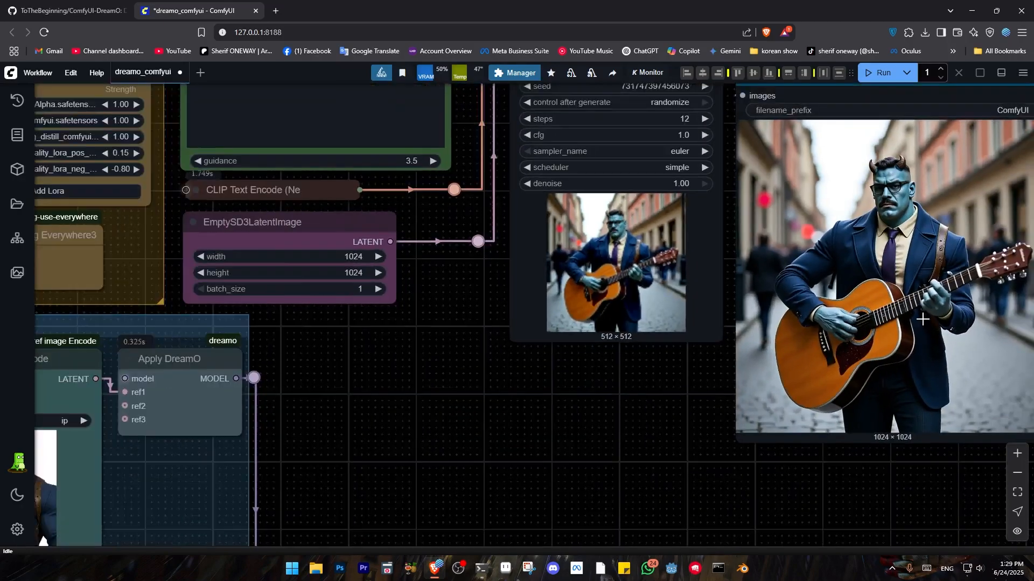
{"action": "scroll", "coordinate": [848, 358], "scroll_direction": "down", "scroll_amount": 4}
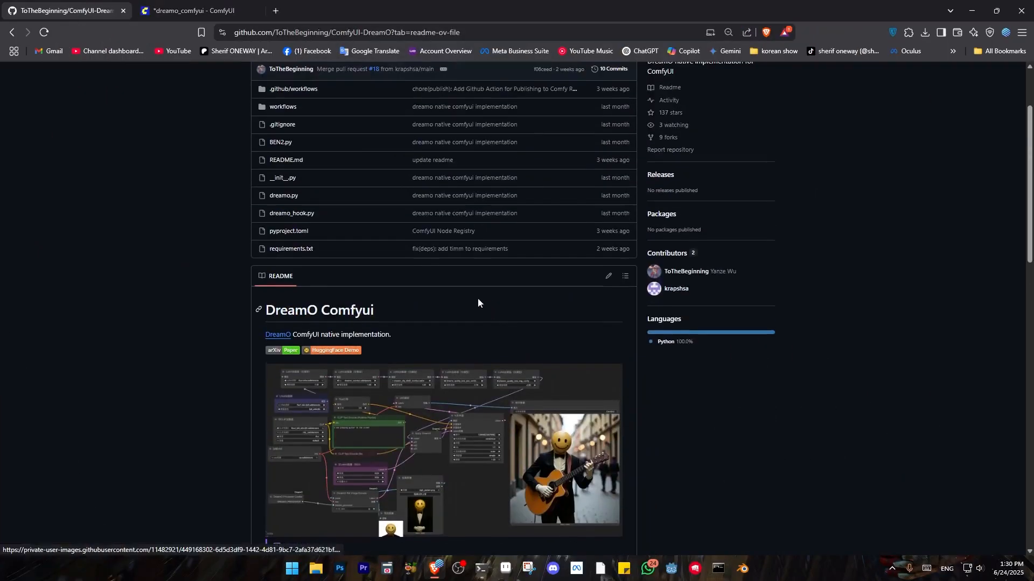
Switch to the ComfyUI-DreamO GitHub page and read the README's install, model download and ComfyUI/models/loras folder instructions.
{"action": "scroll", "coordinate": [306, 305], "scroll_direction": "up", "scroll_amount": 3}
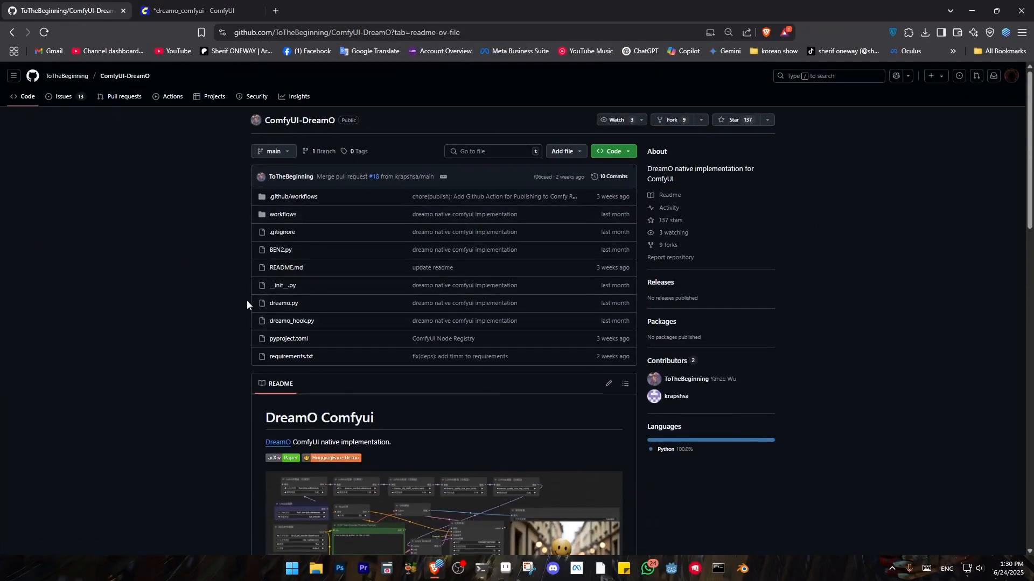
{"action": "scroll", "coordinate": [264, 302], "scroll_direction": "down", "scroll_amount": 4}
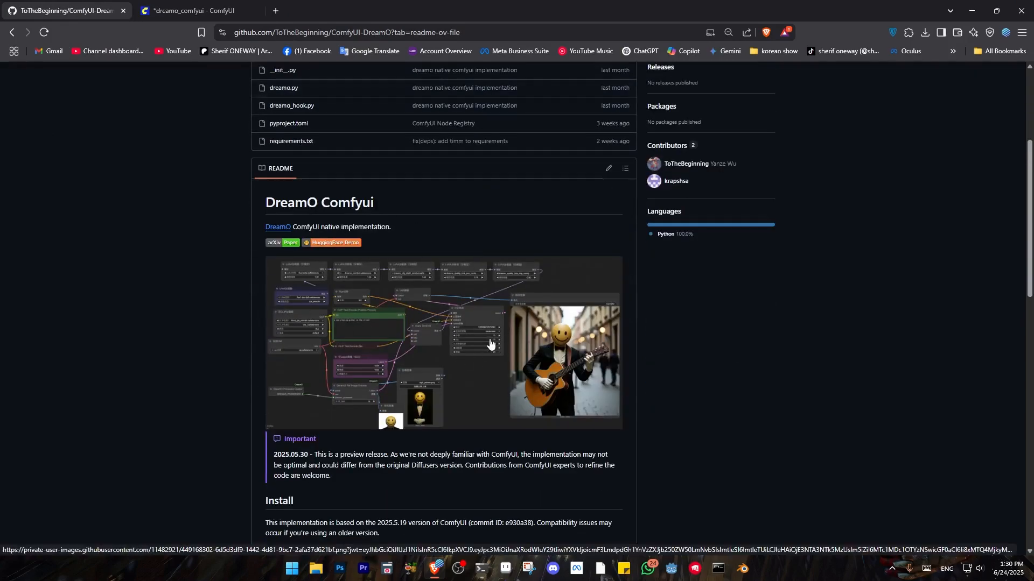
{"action": "scroll", "coordinate": [493, 339], "scroll_direction": "down", "scroll_amount": 1}
{"action": "scroll", "coordinate": [493, 339], "scroll_direction": "down", "scroll_amount": 4}
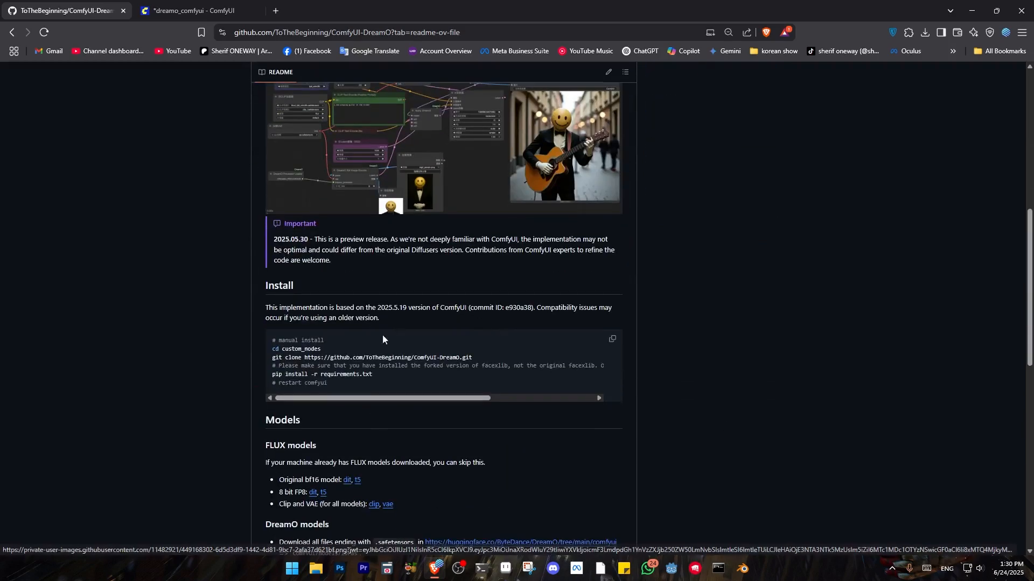
{"action": "scroll", "coordinate": [398, 323], "scroll_direction": "down", "scroll_amount": 4}
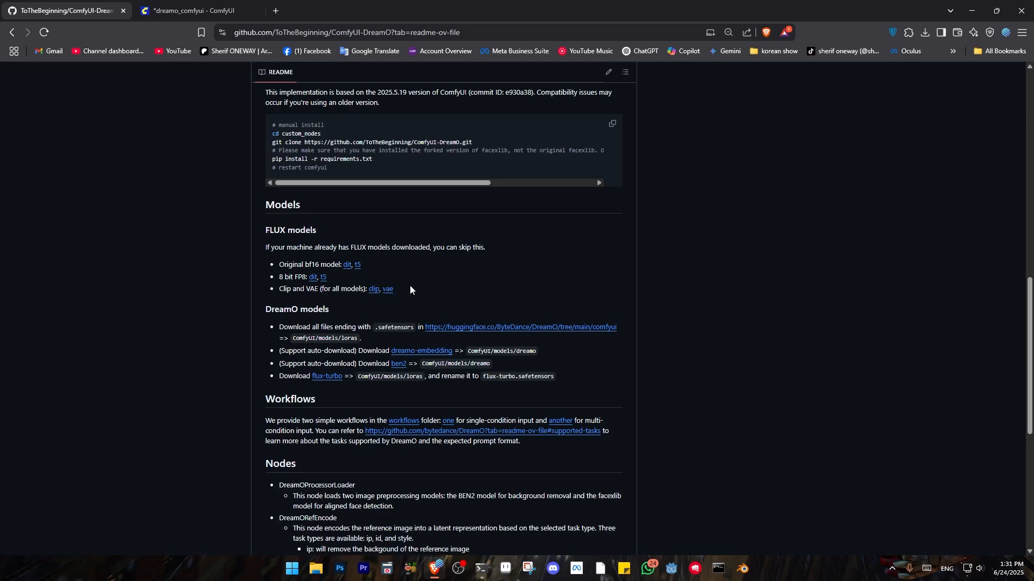
{"action": "scroll", "coordinate": [361, 277], "scroll_direction": "down", "scroll_amount": 2}
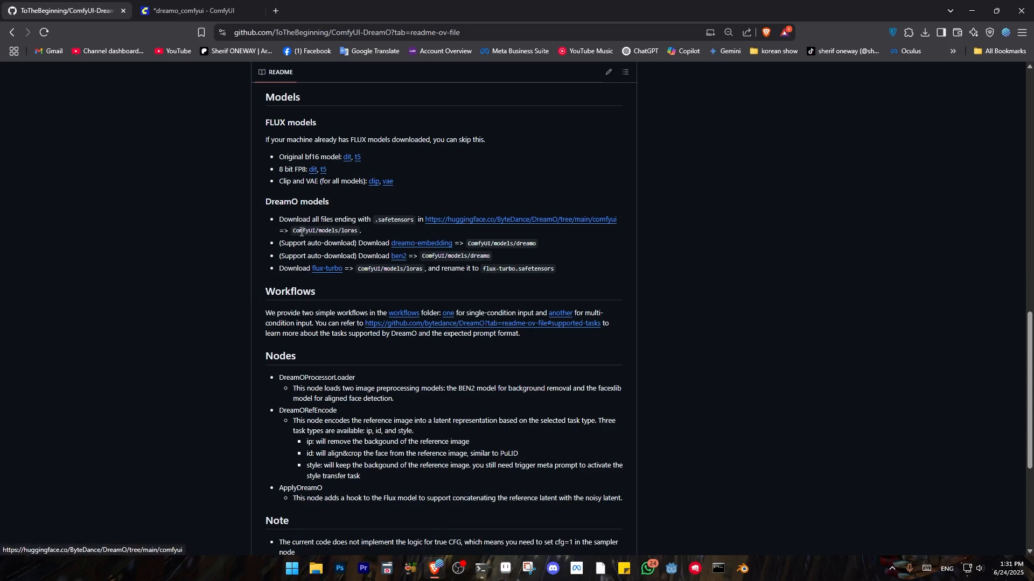
{"action": "left_click_drag", "start_coordinate": [293, 232], "coordinate": [357, 234]}
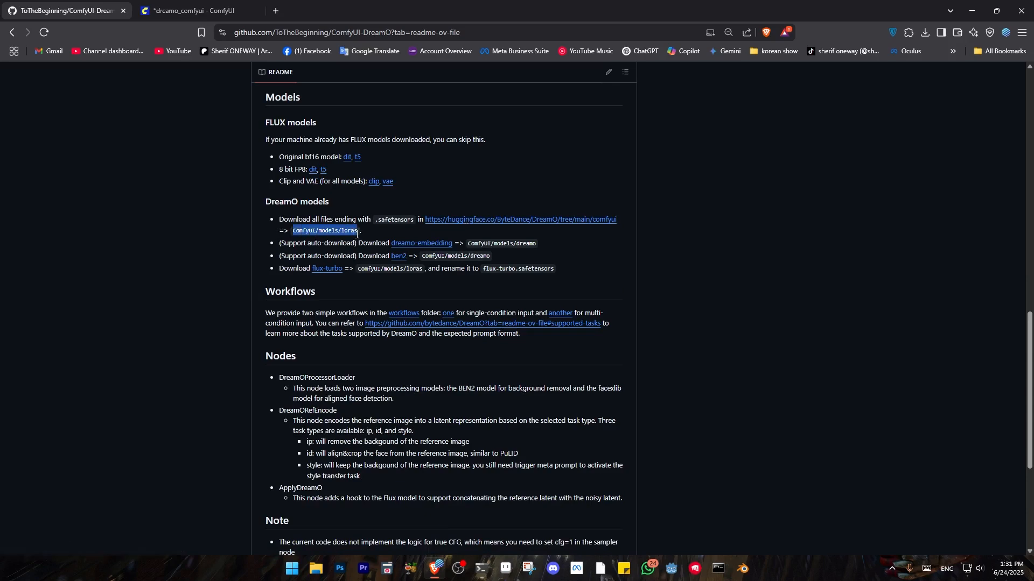
{"action": "left_click", "coordinate": [323, 252]}
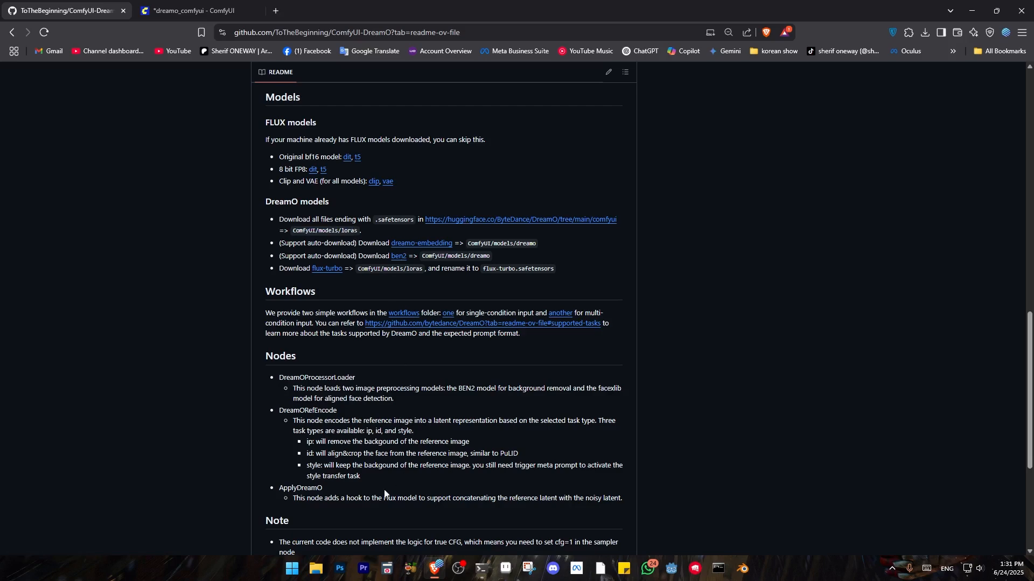
Switch to File Explorer, open ComfyUI/models/loras/DreamO in the portable installation, and select all its safetensors files.
{"action": "left_click", "coordinate": [317, 573]}
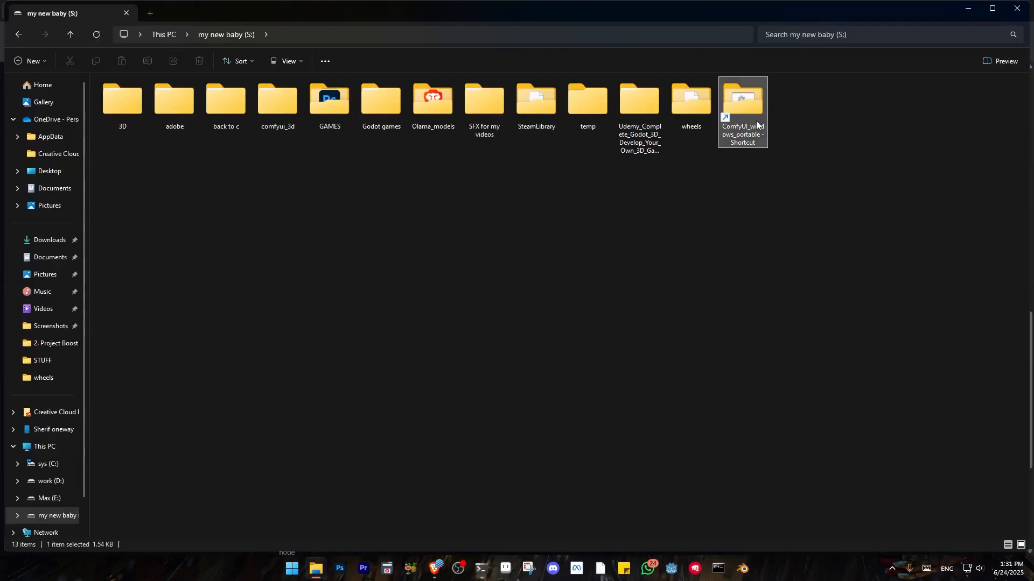
{"action": "double_click", "coordinate": [755, 122]}
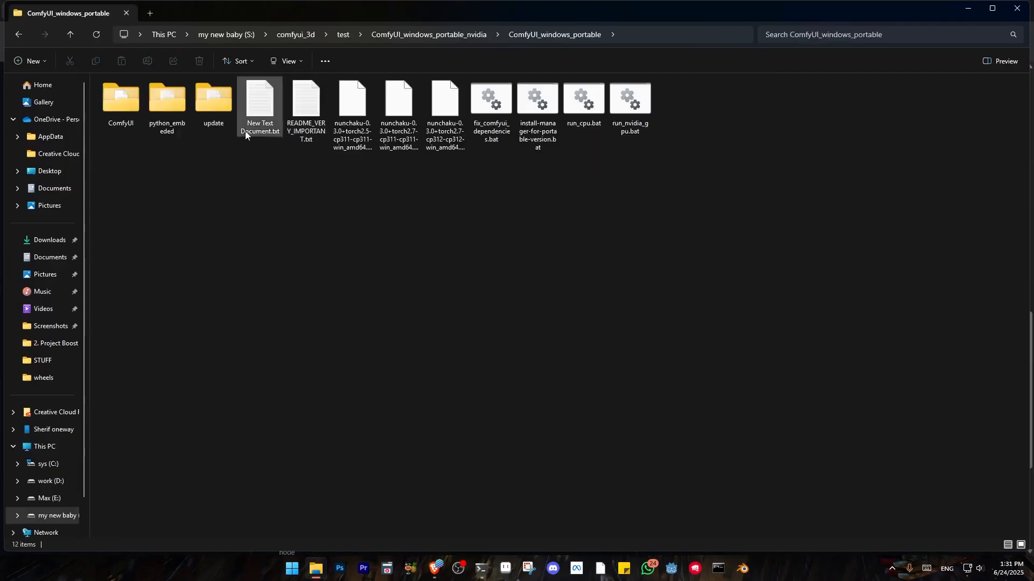
{"action": "double_click", "coordinate": [128, 114]}
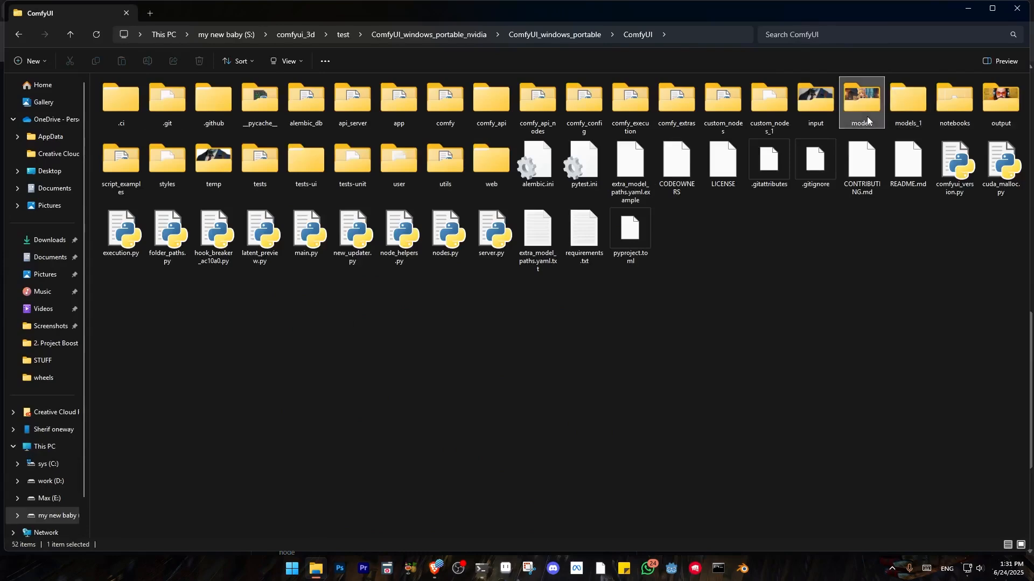
{"action": "double_click", "coordinate": [861, 103]}
{"action": "double_click", "coordinate": [447, 170]}
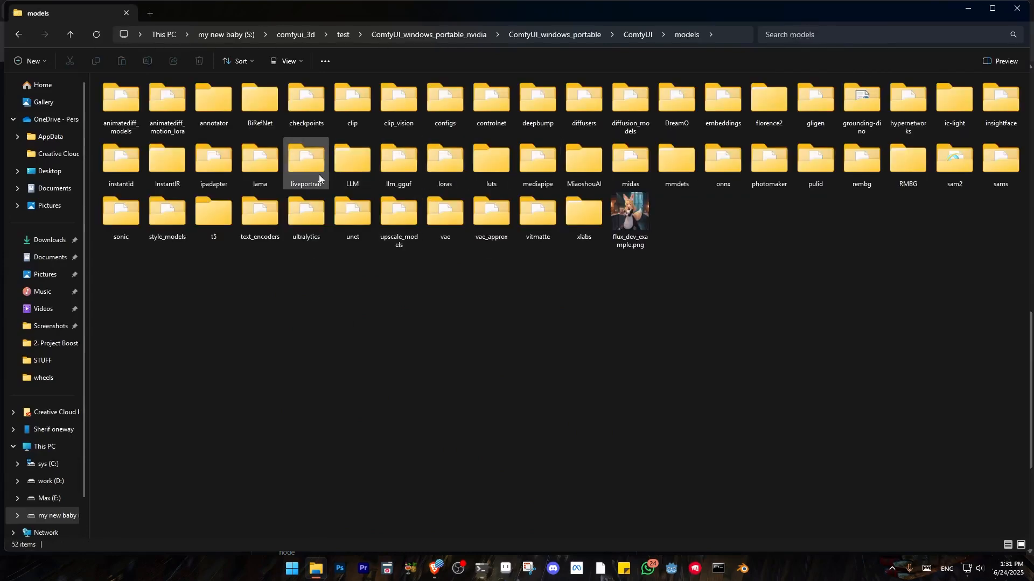
{"action": "double_click", "coordinate": [221, 117]}
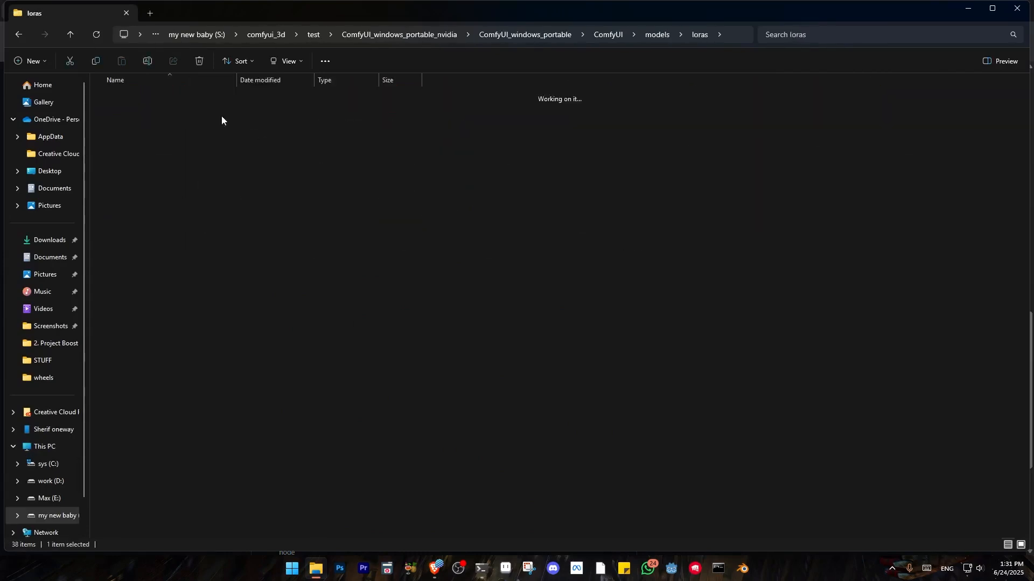
{"action": "left_click_drag", "start_coordinate": [184, 200], "coordinate": [162, 98]}
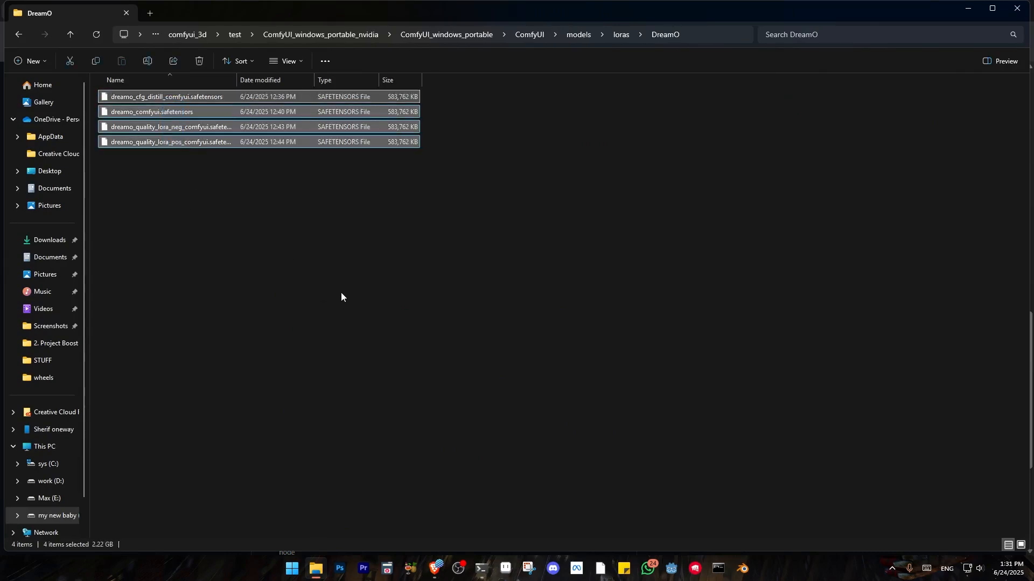
Arrange File Explorer side by side with the browser and open the README's Hugging Face link to the DreamO comfyui files.
{"action": "left_click_drag", "start_coordinate": [426, 22], "coordinate": [2, 345]}
{"action": "left_click", "coordinate": [840, 199]}
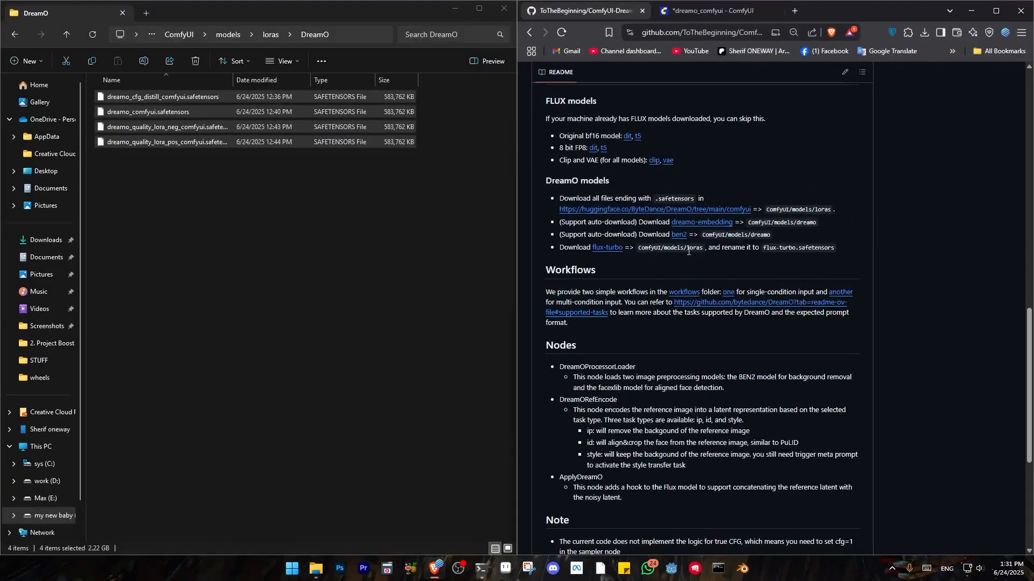
{"action": "left_click", "coordinate": [703, 207]}
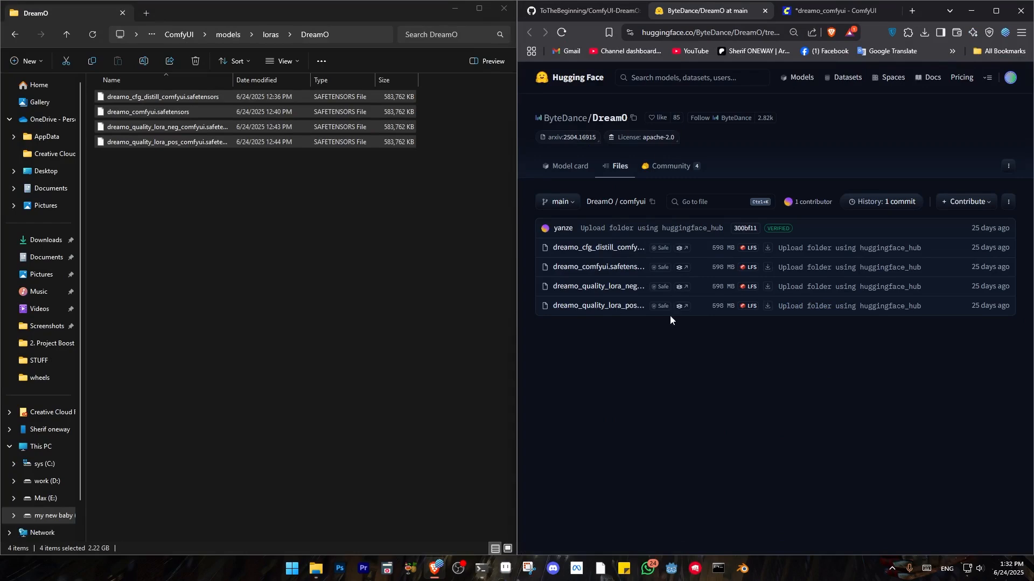
{"action": "left_click", "coordinate": [258, 238]}
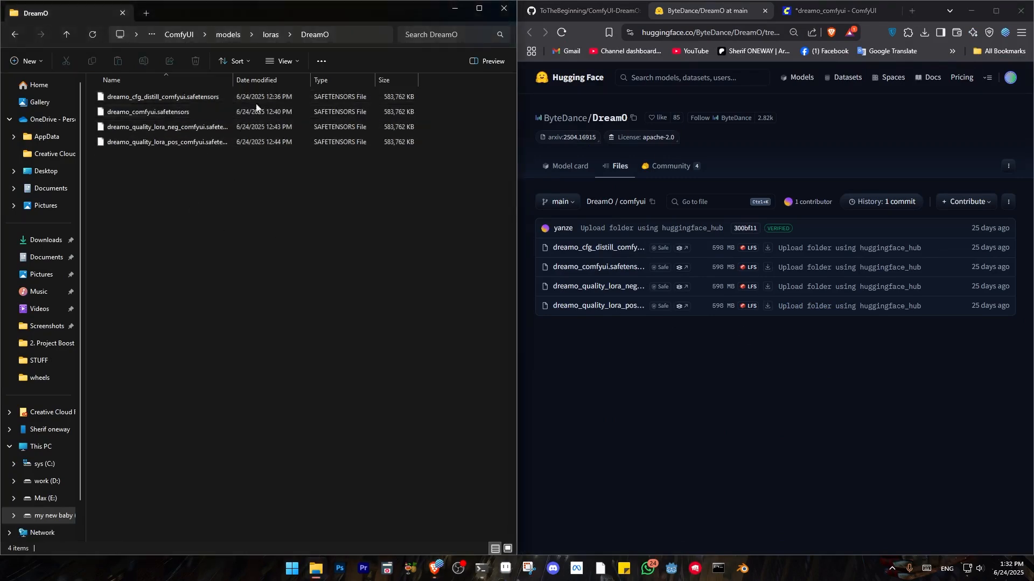
Return to the GitHub README and open the DreamO folder inside ComfyUI/models in File Explorer.
{"action": "left_click", "coordinate": [581, 13]}
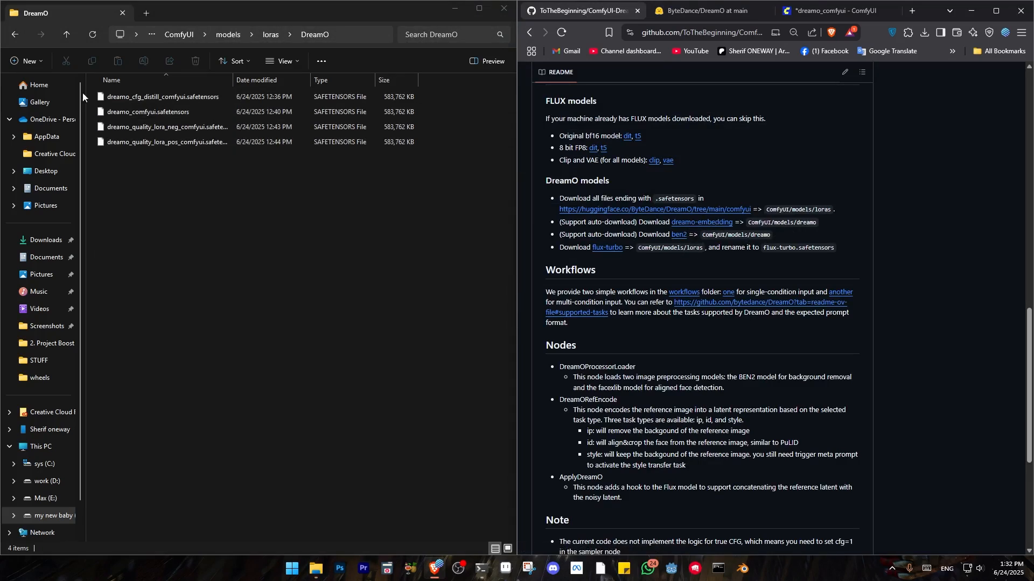
{"action": "left_click", "coordinate": [15, 33]}
{"action": "left_click", "coordinate": [15, 34]}
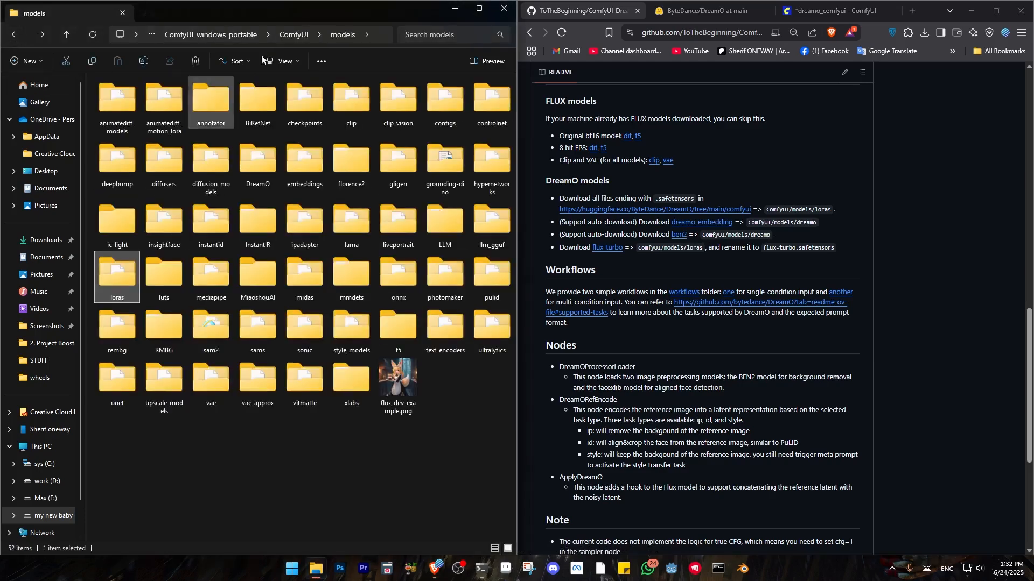
{"action": "left_click", "coordinate": [357, 446]}
{"action": "left_click", "coordinate": [258, 168]}
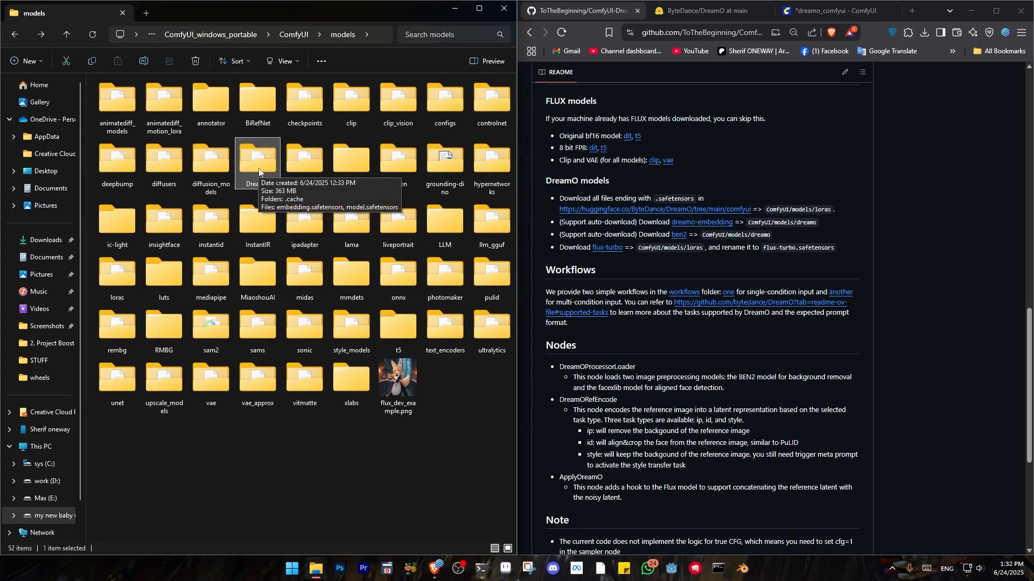
{"action": "double_click", "coordinate": [258, 168]}
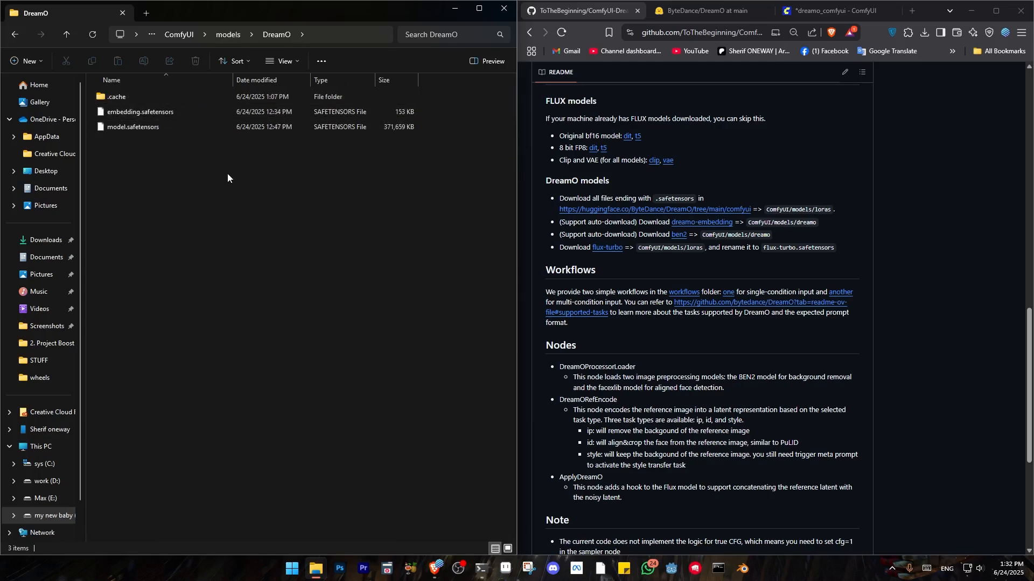
View the dreamo-embedding download page on Hugging Face and return to the README's DreamO models section.
{"action": "left_click", "coordinate": [684, 223]}
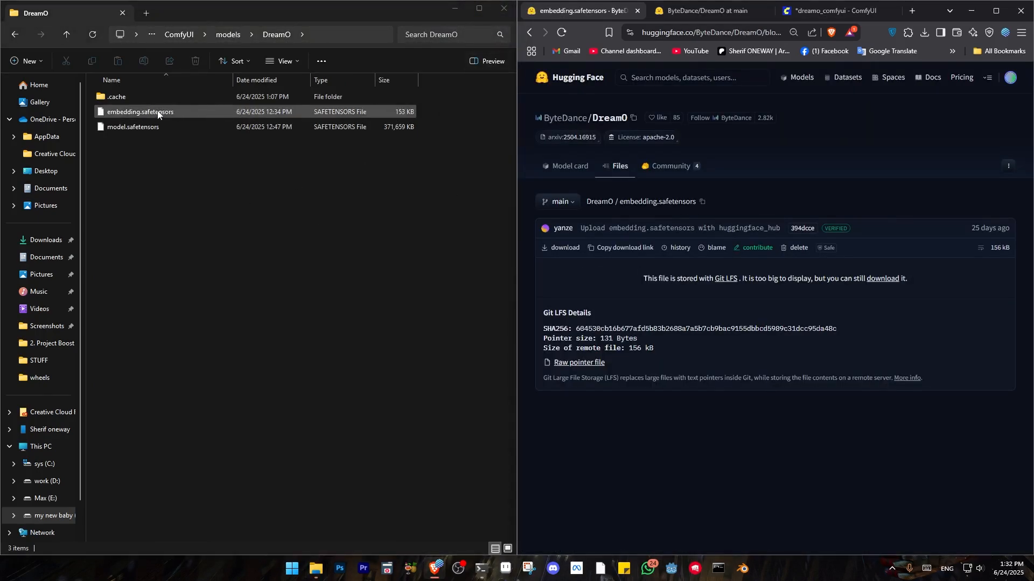
{"action": "left_click", "coordinate": [530, 33]}
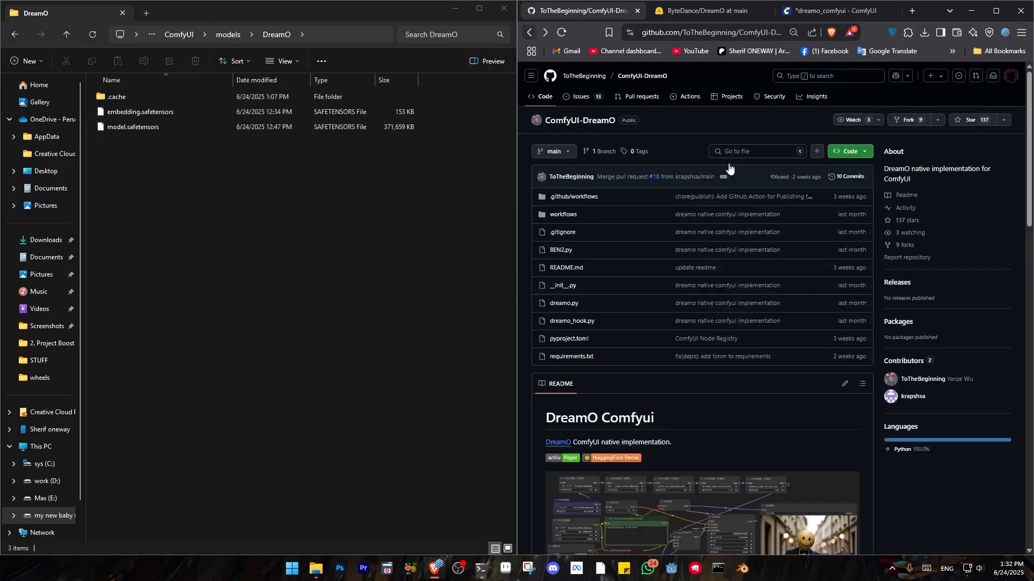
{"action": "scroll", "coordinate": [812, 286], "scroll_direction": "down", "scroll_amount": 20}
{"action": "scroll", "coordinate": [812, 286], "scroll_direction": "up", "scroll_amount": 2}
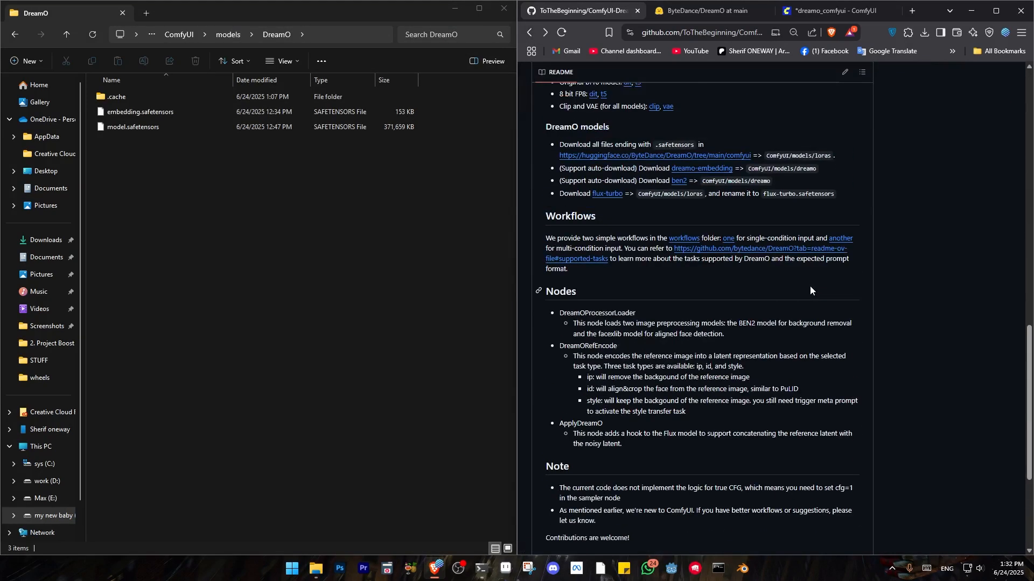
View the flux-turbo download page on Hugging Face and return to the README's models and workflows sections.
{"action": "left_click", "coordinate": [607, 195]}
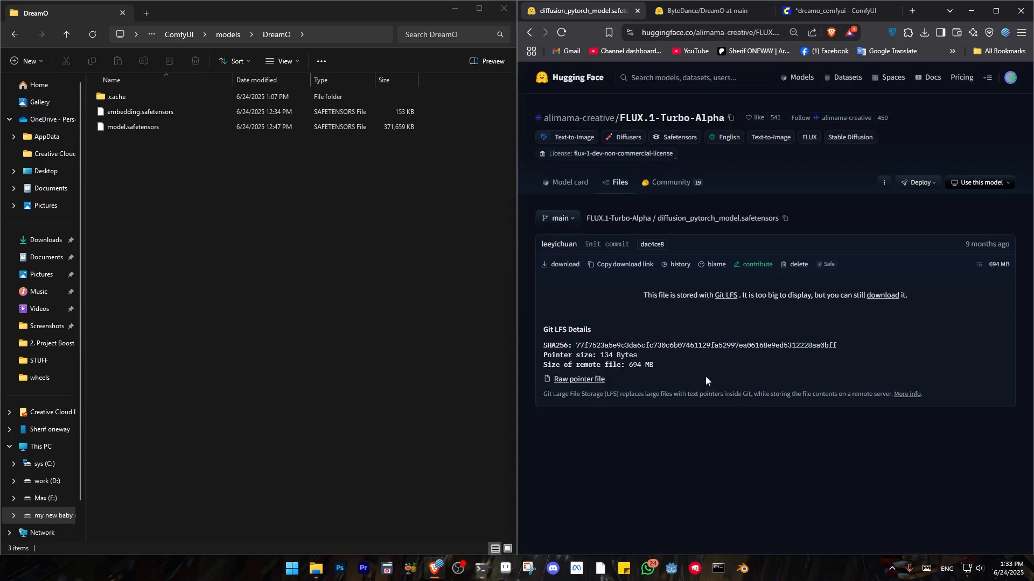
{"action": "left_click", "coordinate": [531, 33]}
{"action": "scroll", "coordinate": [699, 253], "scroll_direction": "down", "scroll_amount": 20}
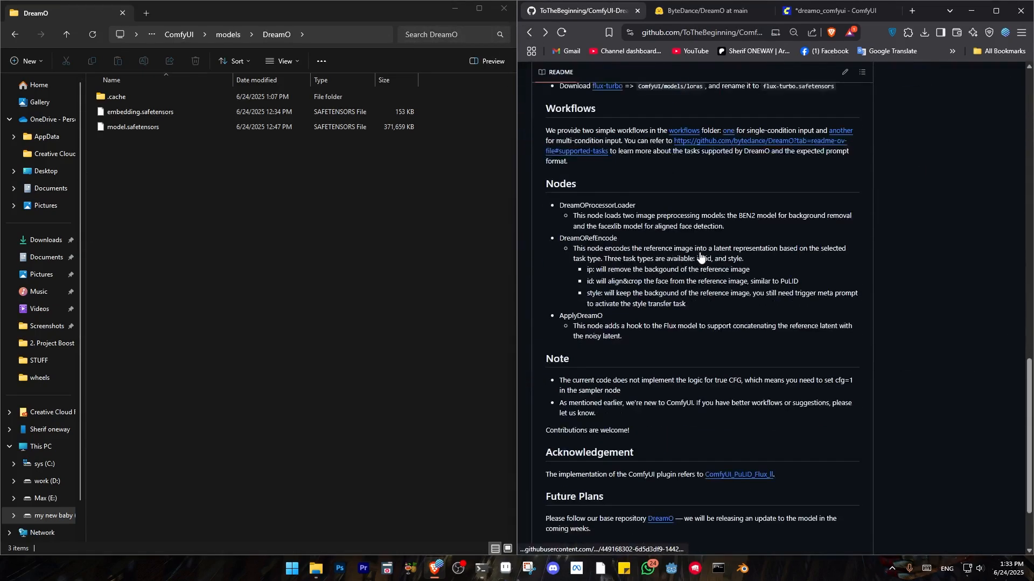
{"action": "scroll", "coordinate": [700, 257], "scroll_direction": "up", "scroll_amount": 5}
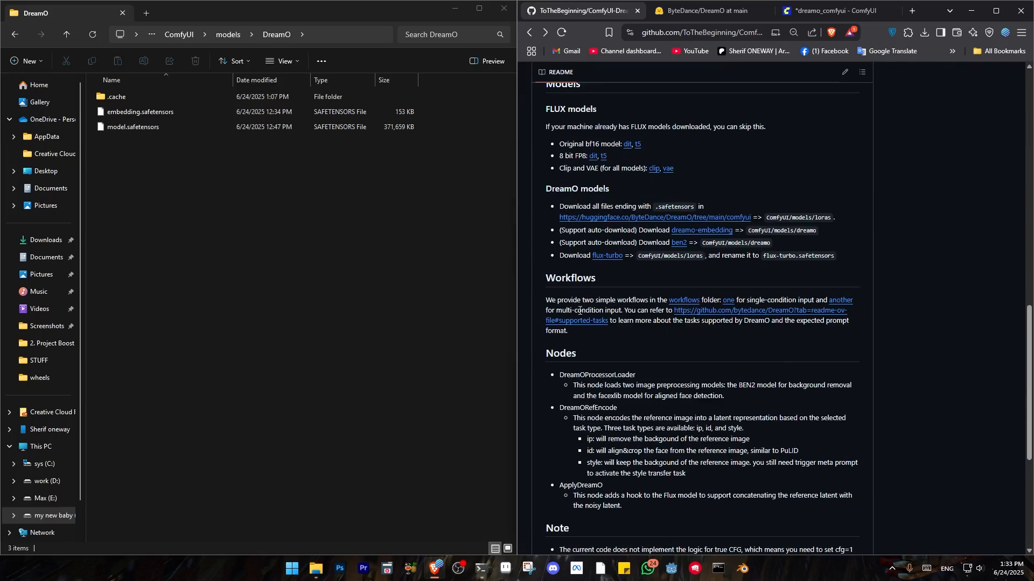
Open dreamo_comfyui.json from the GitHub repository's workflows folder and check the browser's recent downloads for the workflow files.
{"action": "scroll", "coordinate": [684, 318], "scroll_direction": "up", "scroll_amount": 5}
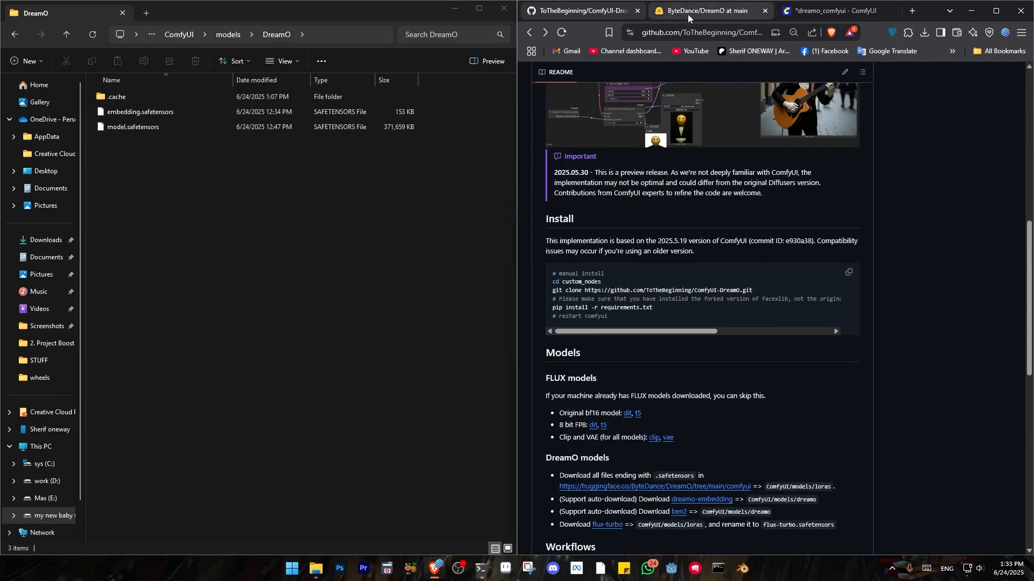
{"action": "scroll", "coordinate": [565, 209], "scroll_direction": "up", "scroll_amount": 8}
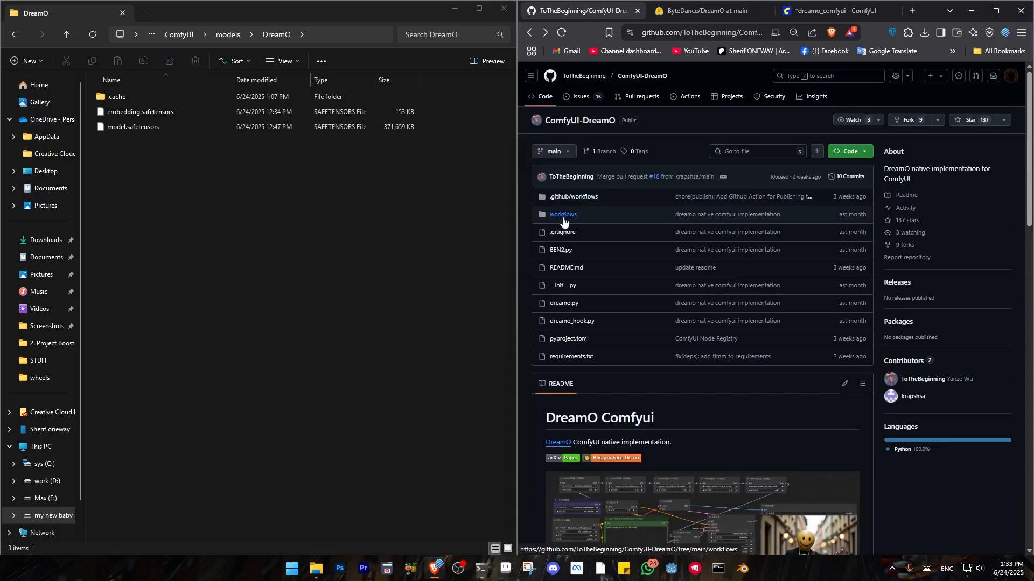
{"action": "left_click", "coordinate": [563, 218]}
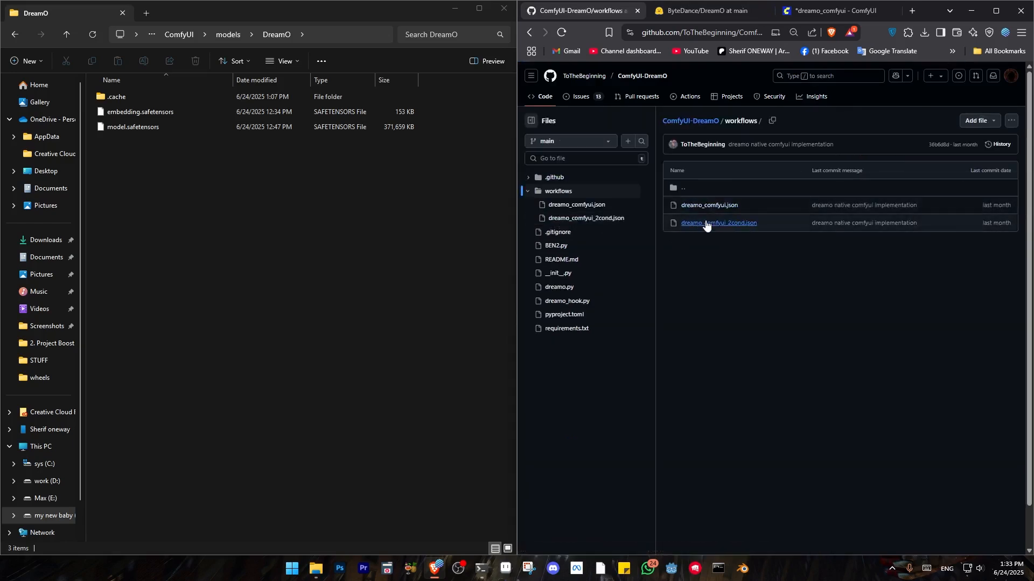
{"action": "left_click", "coordinate": [713, 209]}
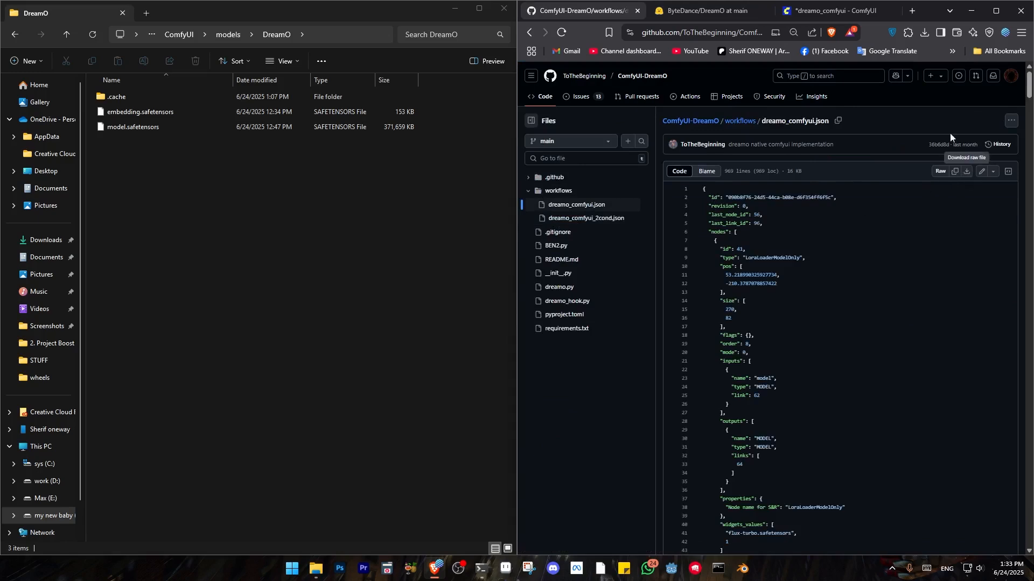
{"action": "left_click", "coordinate": [922, 35]}
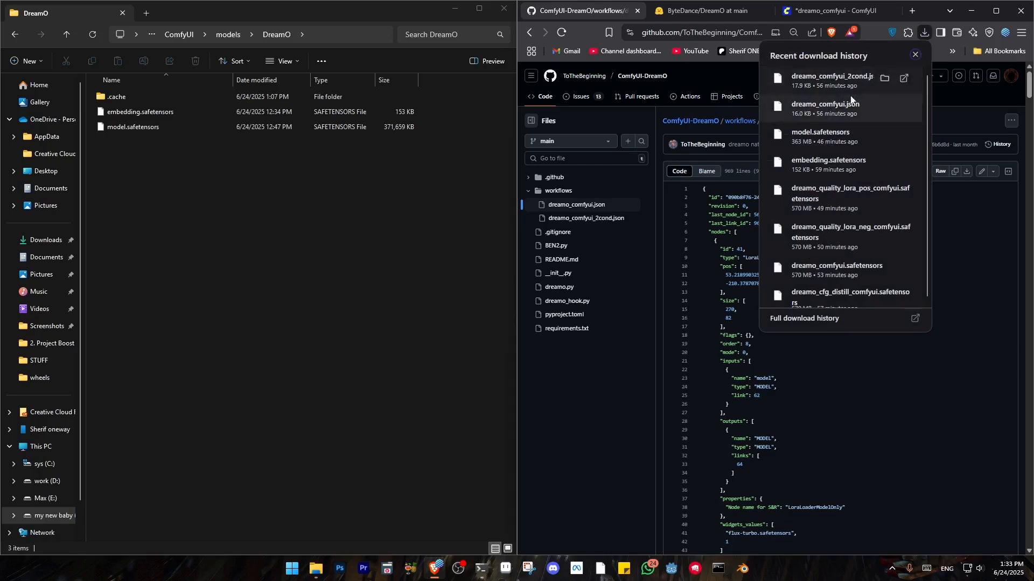
Switch to ComfyUI with the dreamo_comfyui workflow and maximize the browser window.
{"action": "left_click", "coordinate": [832, 11]}
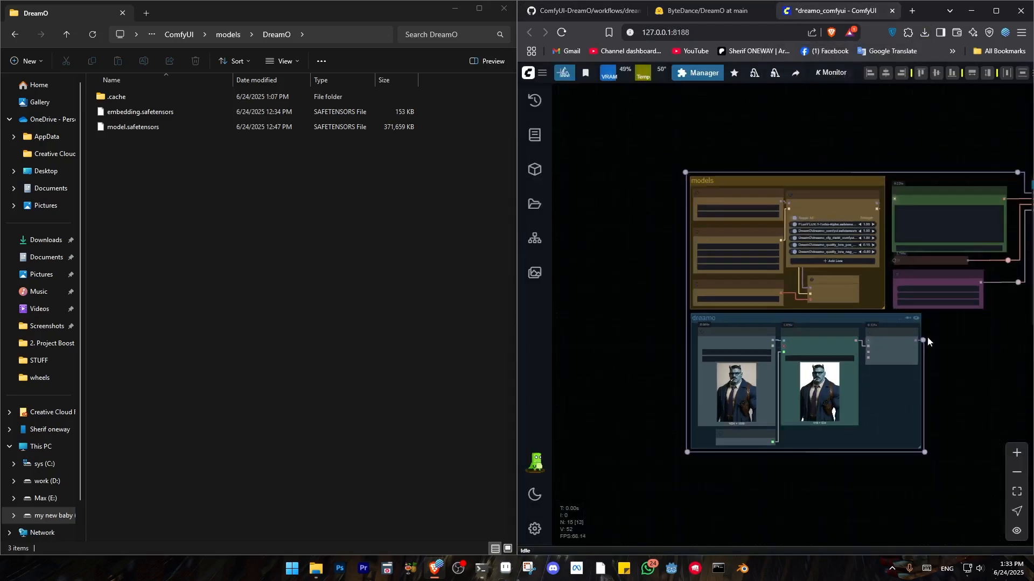
{"action": "left_click_drag", "start_coordinate": [927, 341], "coordinate": [775, 329]}
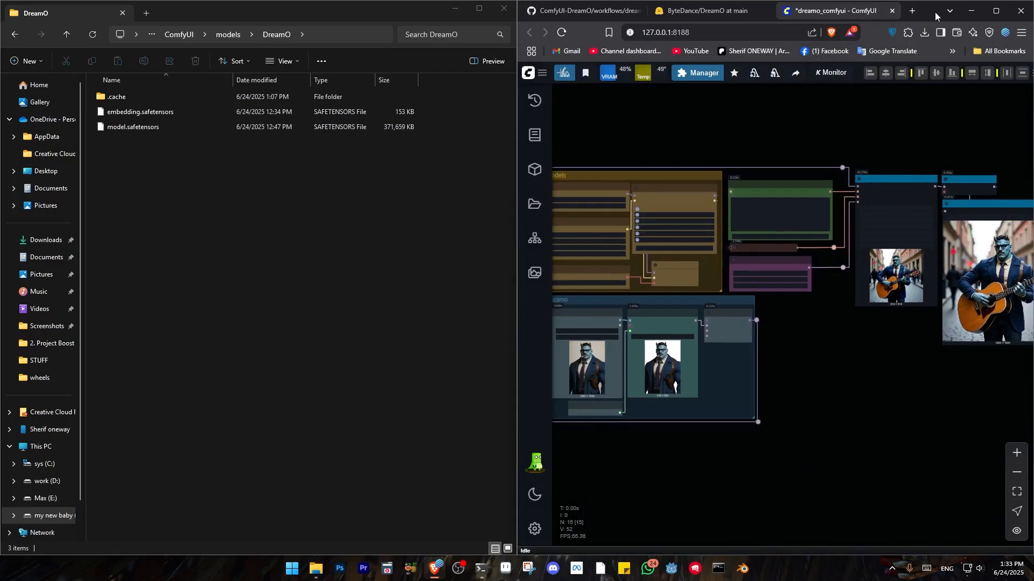
{"action": "left_click_drag", "start_coordinate": [934, 14], "coordinate": [776, 4]}
{"action": "scroll", "coordinate": [580, 325], "scroll_direction": "up", "scroll_amount": 6}
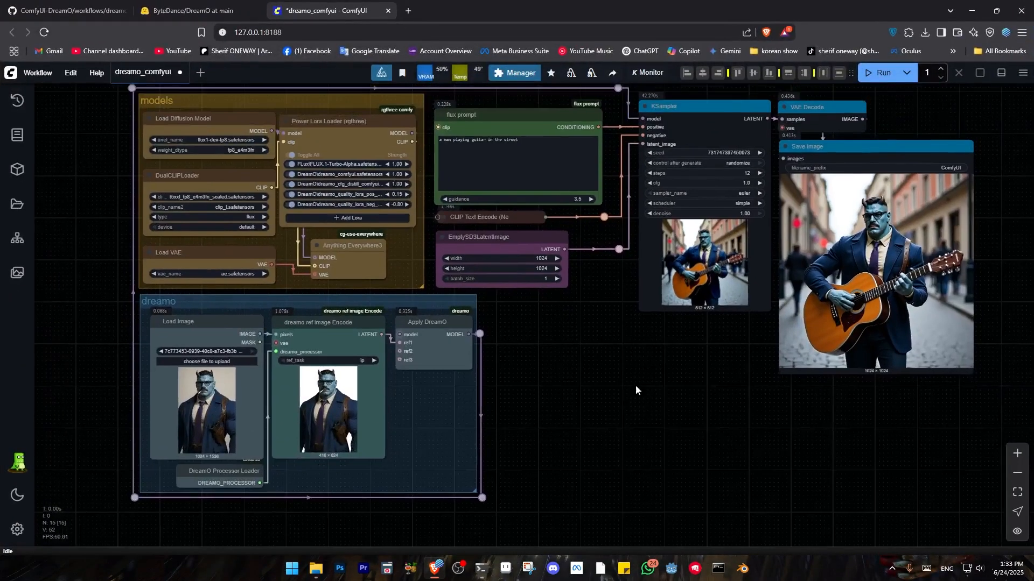
{"action": "scroll", "coordinate": [636, 386], "scroll_direction": "down", "scroll_amount": 2}
Load the downloaded dreamo_comfyui.json workflow onto the ComfyUI canvas from the browser's recent downloads.
{"action": "left_click", "coordinate": [925, 32]}
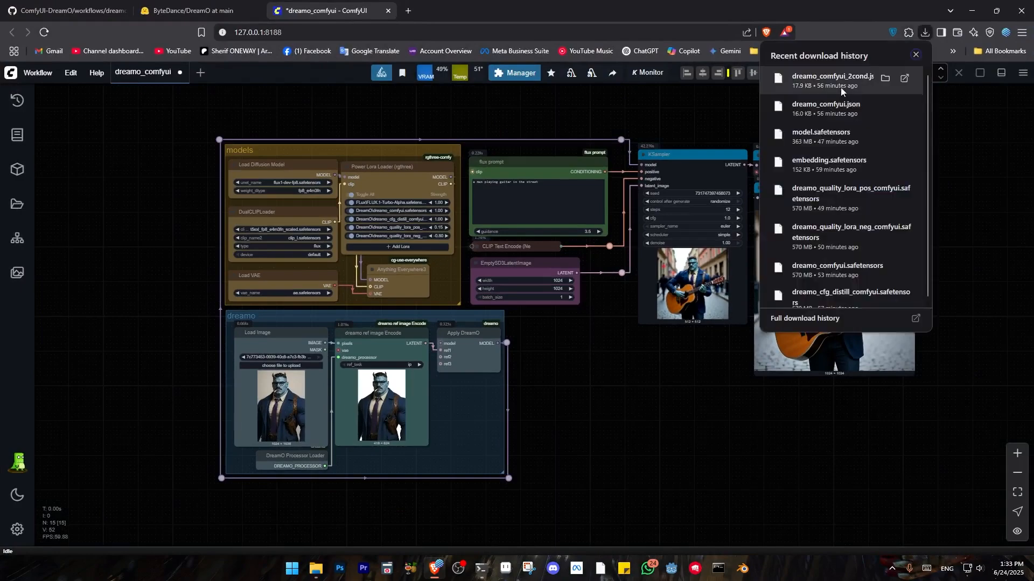
{"action": "left_click_drag", "start_coordinate": [837, 108], "coordinate": [635, 139]}
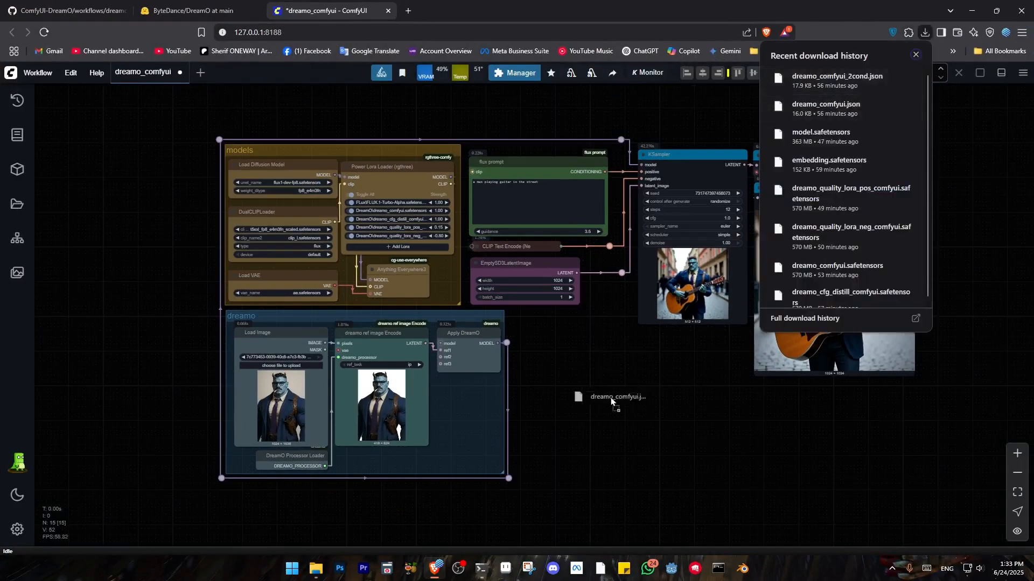
{"action": "left_click_drag", "start_coordinate": [610, 398], "coordinate": [612, 396]}
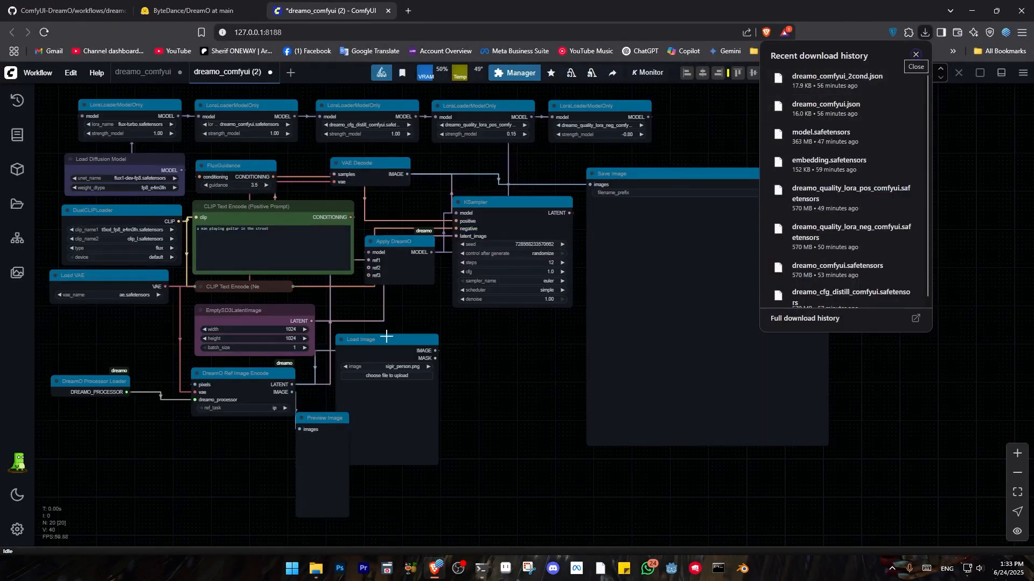
{"action": "left_click_drag", "start_coordinate": [278, 158], "coordinate": [544, 205]}
{"action": "scroll", "coordinate": [551, 169], "scroll_direction": "up", "scroll_amount": 4}
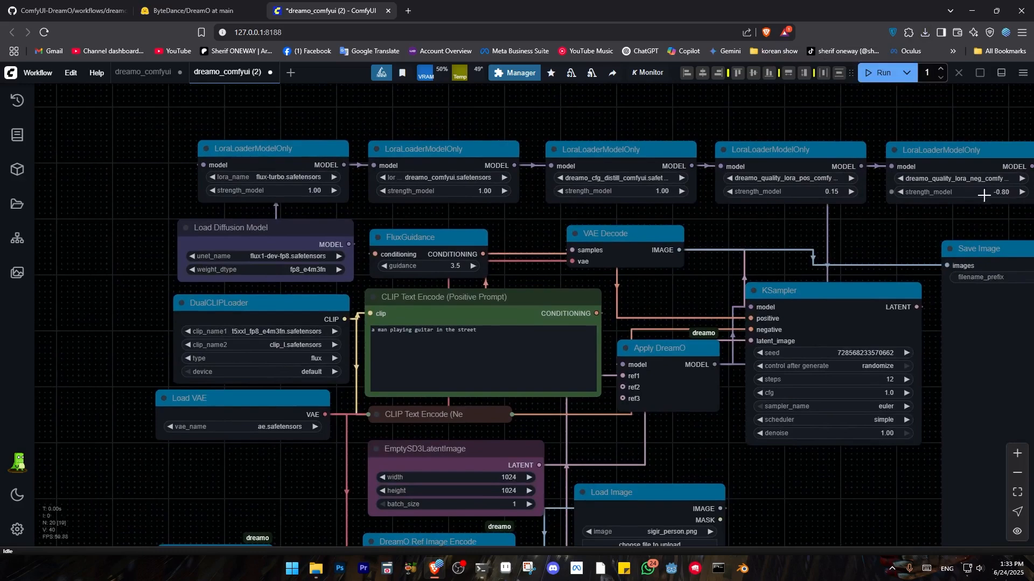
Examine the models and dreamo groups of the organized dreamo_comfyui workflow, glancing at the DreamO files on Hugging Face in between.
{"action": "left_click", "coordinate": [131, 74]}
{"action": "scroll", "coordinate": [443, 207], "scroll_direction": "up", "scroll_amount": 3}
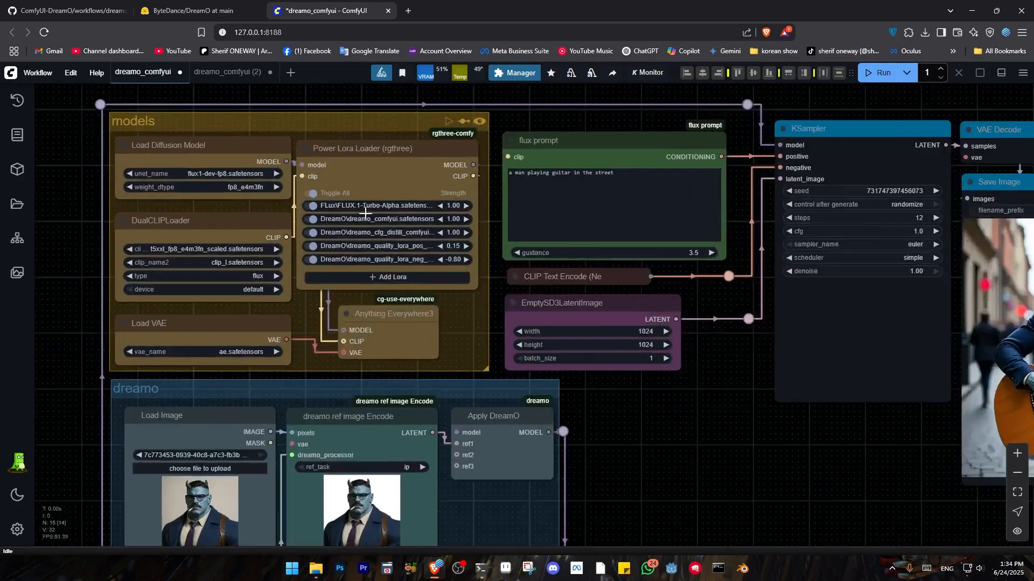
{"action": "scroll", "coordinate": [451, 220], "scroll_direction": "down", "scroll_amount": 5}
{"action": "left_click_drag", "start_coordinate": [466, 446], "coordinate": [460, 337]}
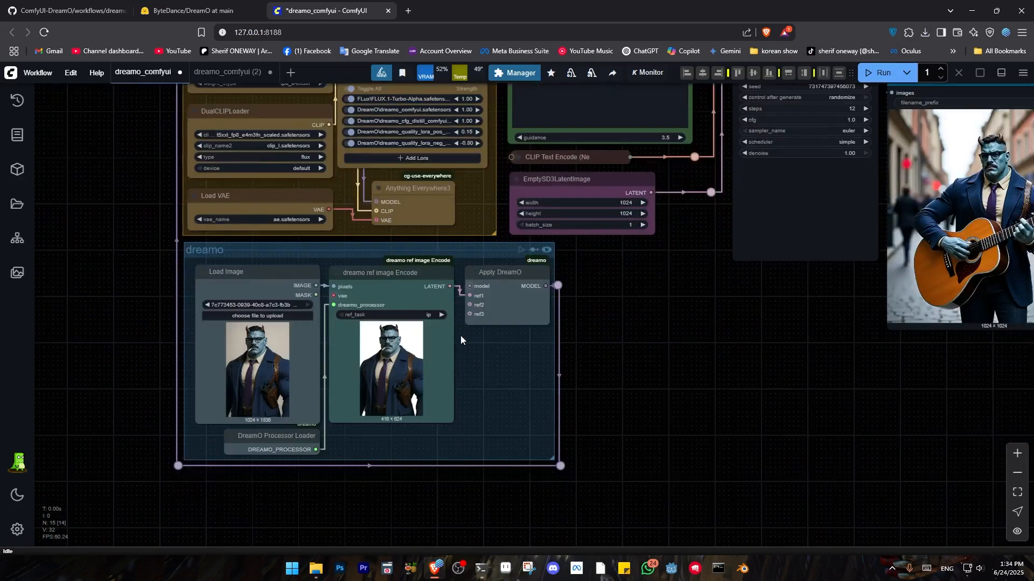
{"action": "left_click_drag", "start_coordinate": [623, 305], "coordinate": [582, 337]}
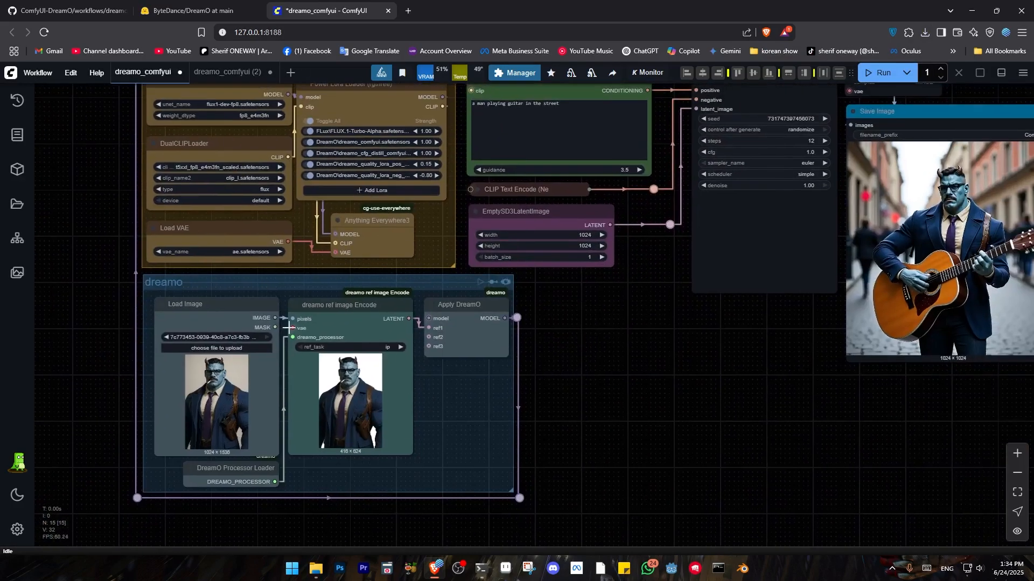
{"action": "left_click", "coordinate": [178, 15]}
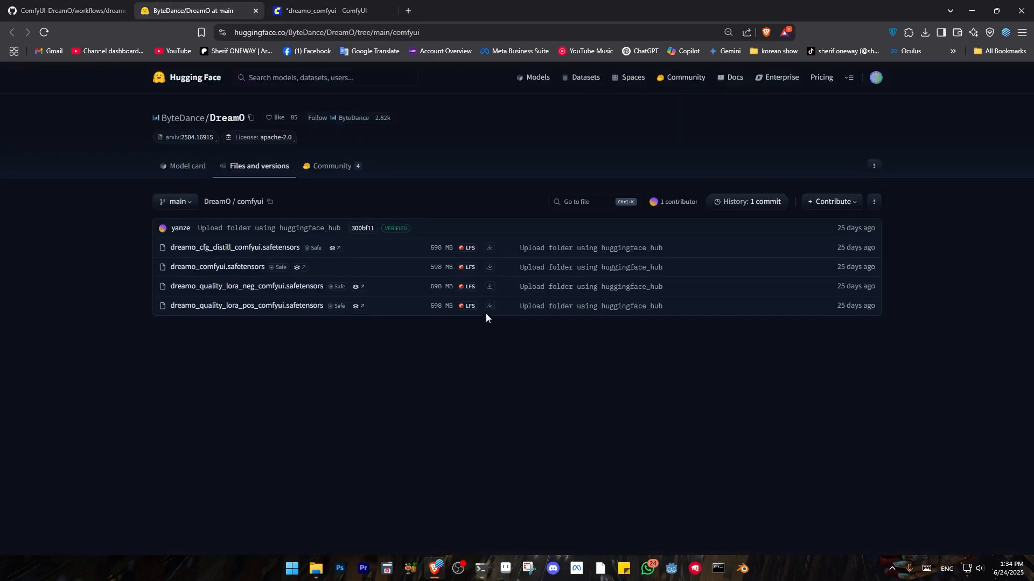
{"action": "left_click", "coordinate": [328, 11]}
{"action": "scroll", "coordinate": [579, 343], "scroll_direction": "down", "scroll_amount": 2}
{"action": "scroll", "coordinate": [579, 342], "scroll_direction": "down", "scroll_amount": 1}
{"action": "left_click_drag", "start_coordinate": [627, 333], "coordinate": [536, 355]}
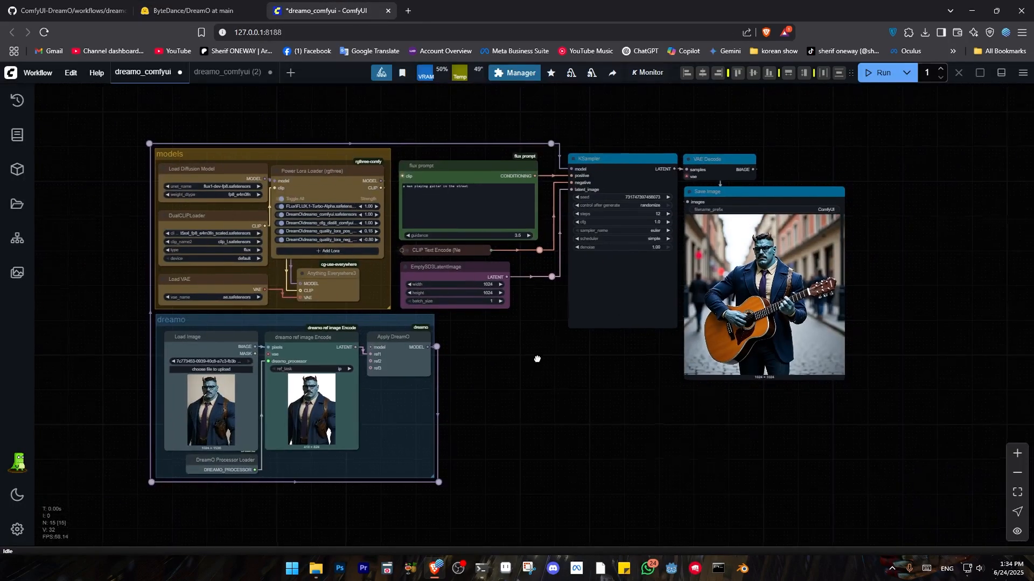
{"action": "scroll", "coordinate": [490, 328], "scroll_direction": "up", "scroll_amount": 1}
{"action": "left_click_drag", "start_coordinate": [492, 330], "coordinate": [564, 337]}
{"action": "scroll", "coordinate": [565, 339], "scroll_direction": "up", "scroll_amount": 1}
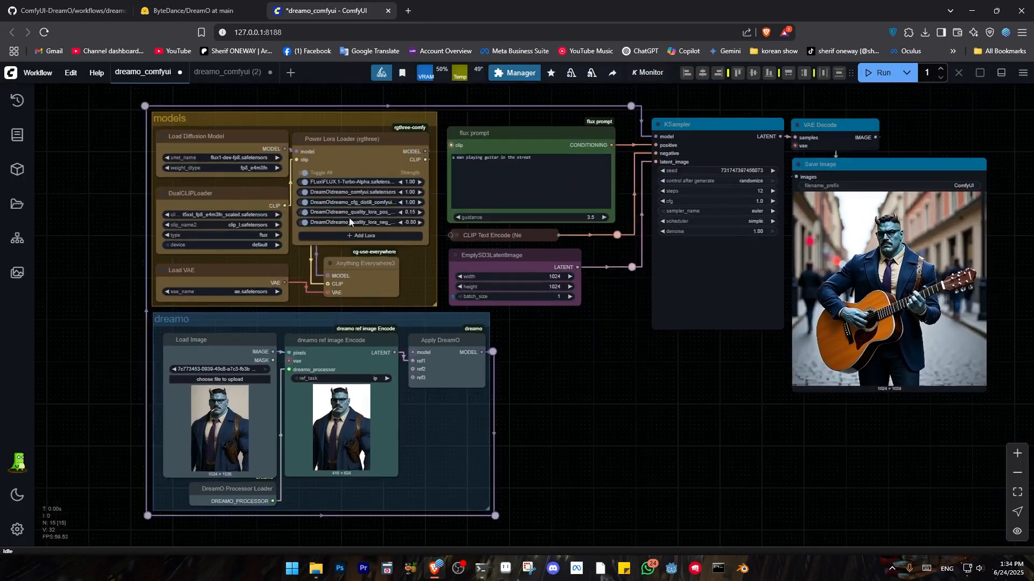
In the dreamo_comfyui (2) workflow, move the five LoraLoaderModelOnly nodes upward, away from the other nodes.
{"action": "left_click", "coordinate": [219, 77]}
{"action": "scroll", "coordinate": [543, 396], "scroll_direction": "down", "scroll_amount": 3}
{"action": "left_click_drag", "start_coordinate": [706, 442], "coordinate": [591, 352]}
{"action": "scroll", "coordinate": [590, 352], "scroll_direction": "down", "scroll_amount": 1}
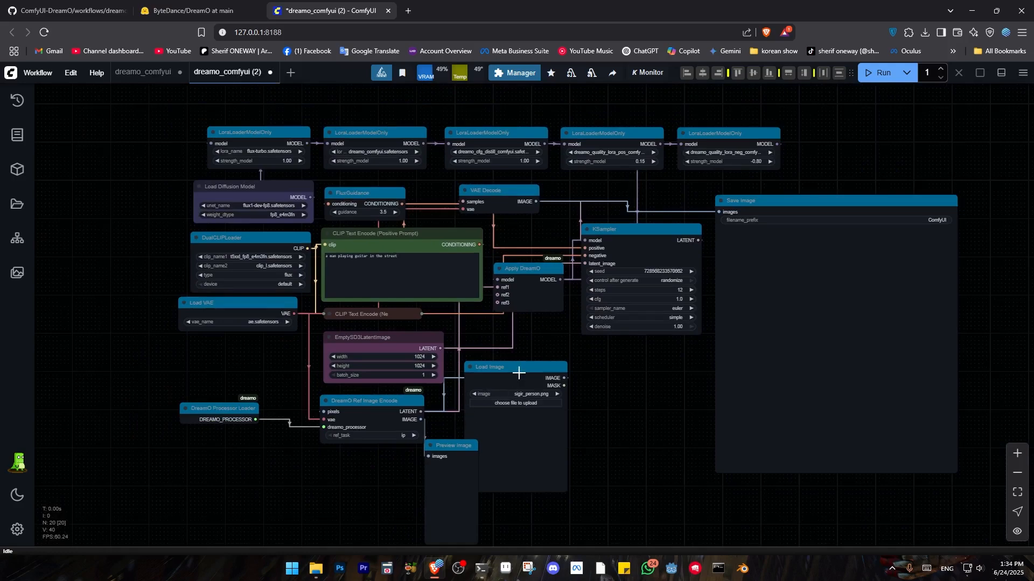
{"action": "left_click_drag", "start_coordinate": [520, 371], "coordinate": [607, 294]}
{"action": "scroll", "coordinate": [560, 270], "scroll_direction": "up", "scroll_amount": 5}
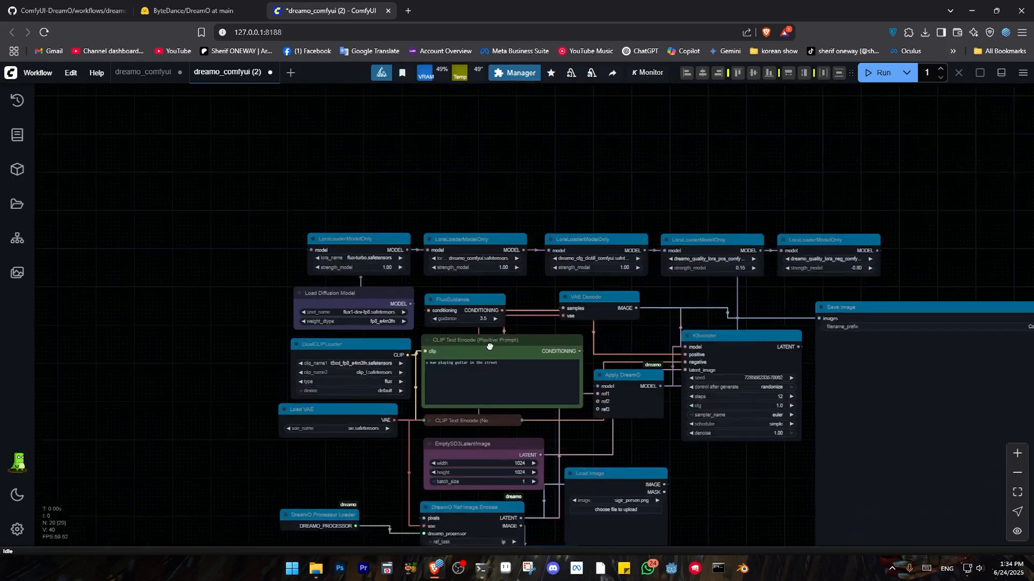
{"action": "left_click_drag", "start_coordinate": [852, 189], "coordinate": [336, 95]}
{"action": "left_click_drag", "start_coordinate": [571, 294], "coordinate": [721, 213]}
Move the Load Diffusion Model, DualCLIPLoader and Load VAE nodes left of the rest and align their left edges.
{"action": "left_click_drag", "start_coordinate": [495, 181], "coordinate": [460, 343]}
{"action": "left_click_drag", "start_coordinate": [486, 233], "coordinate": [284, 234]}
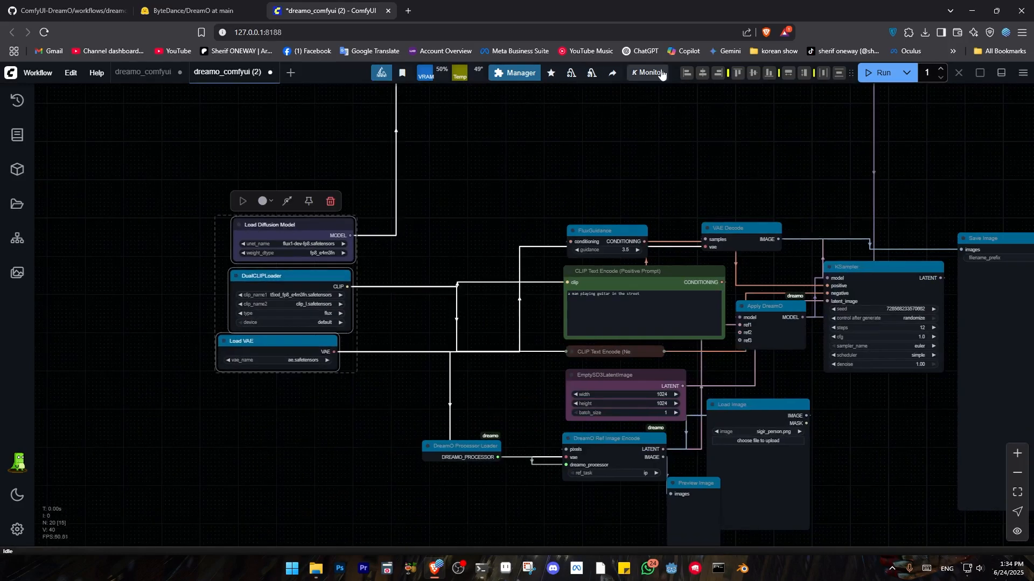
{"action": "left_click", "coordinate": [686, 73]}
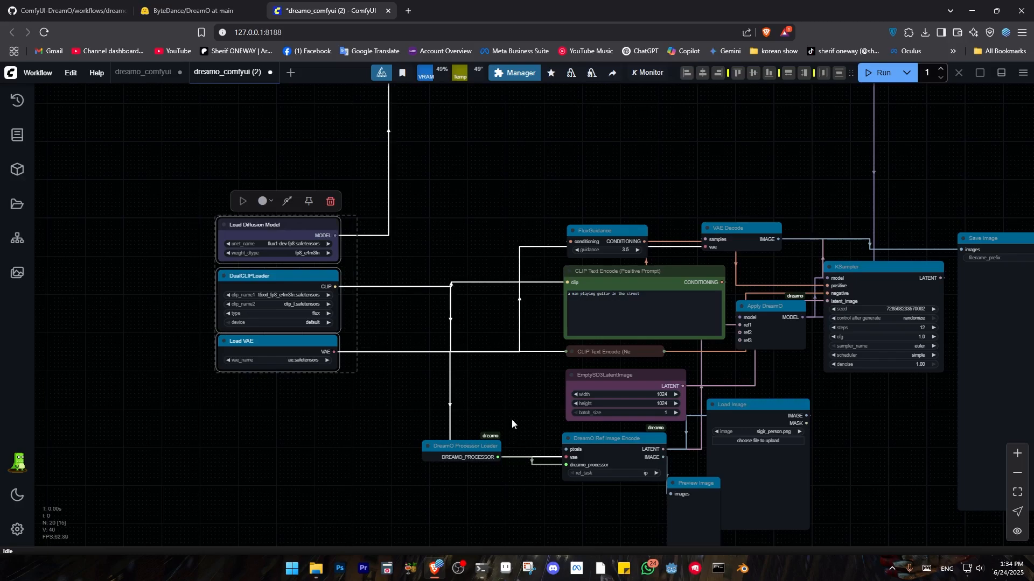
Place the positive prompt node beside FluxGuidance, and line up VAE Decode and Save Image directly after KSampler.
{"action": "left_click_drag", "start_coordinate": [640, 283], "coordinate": [452, 203]}
{"action": "left_click_drag", "start_coordinate": [609, 234], "coordinate": [608, 200]}
{"action": "left_click_drag", "start_coordinate": [523, 307], "coordinate": [272, 318]}
{"action": "left_click_drag", "start_coordinate": [828, 251], "coordinate": [923, 254]}
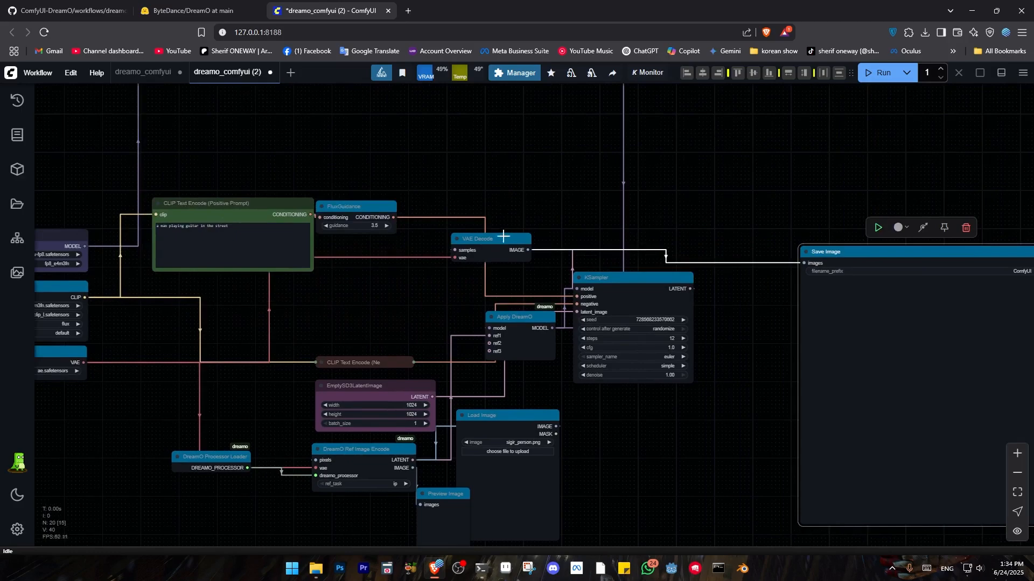
{"action": "left_click_drag", "start_coordinate": [508, 238], "coordinate": [753, 279]}
{"action": "left_click_drag", "start_coordinate": [824, 266], "coordinate": [806, 294]}
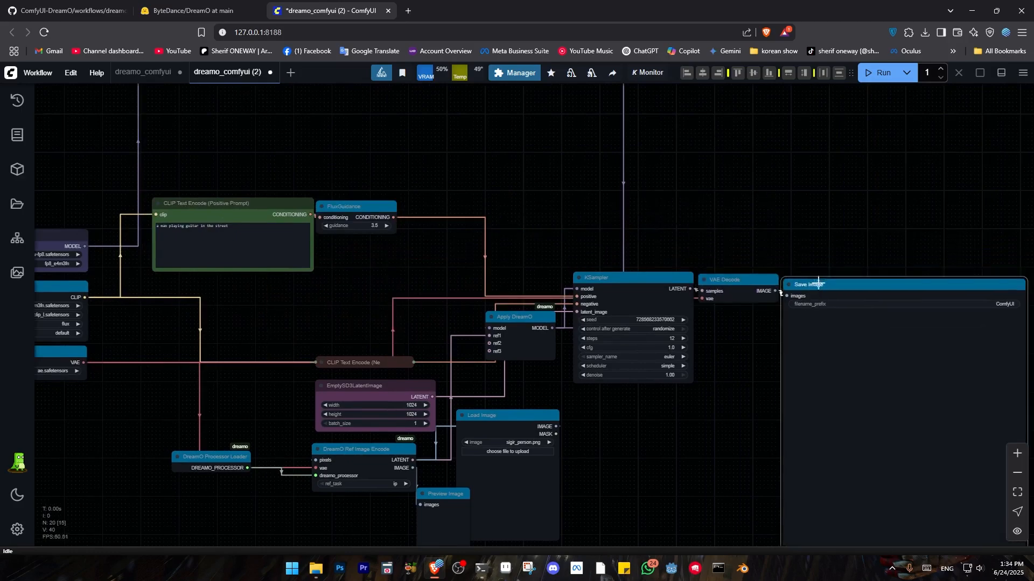
Move the negative prompt and EmptySD3LatentImage nodes under the positive prompt, and bring the three model loaders up beside them.
{"action": "left_click_drag", "start_coordinate": [655, 415], "coordinate": [733, 379]}
{"action": "left_click_drag", "start_coordinate": [606, 294], "coordinate": [720, 160]}
{"action": "left_click_drag", "start_coordinate": [576, 211], "coordinate": [383, 225]}
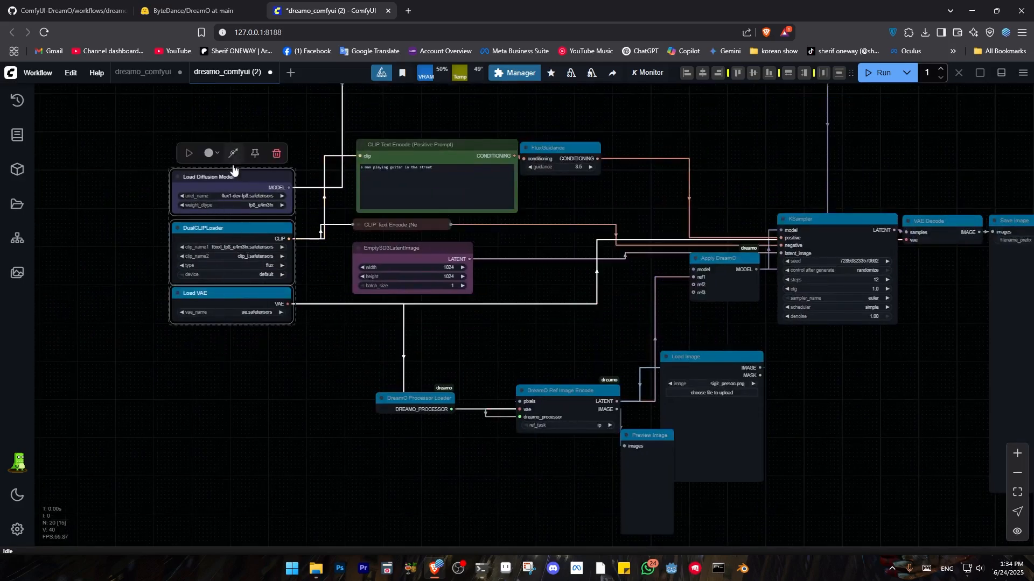
{"action": "left_click_drag", "start_coordinate": [232, 179], "coordinate": [286, 154]}
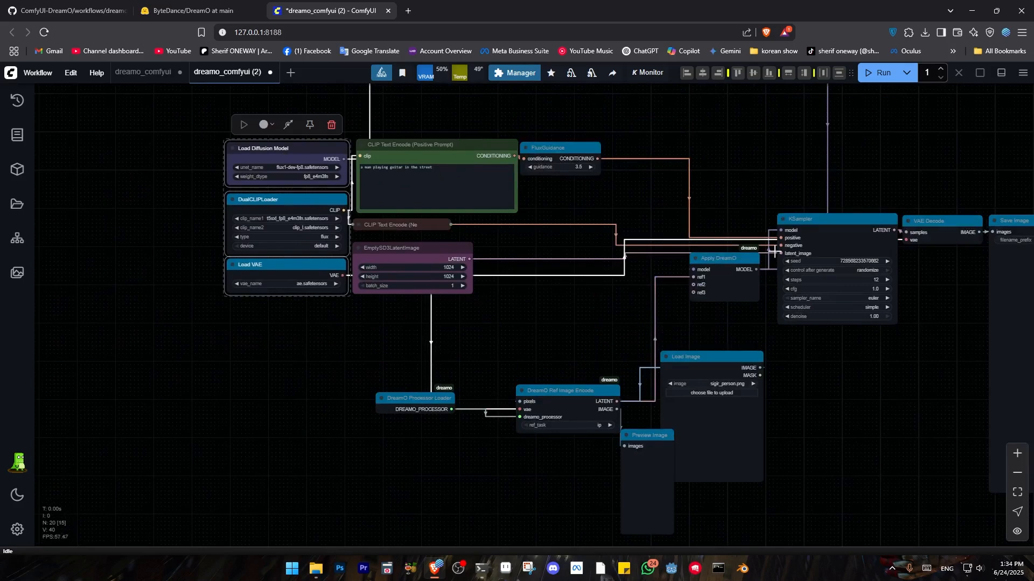
Place KSampler beside FluxGuidance with VAE Decode and Save Image following it, and move Apply DreamO clear below KSampler.
{"action": "left_click_drag", "start_coordinate": [802, 226], "coordinate": [634, 155]}
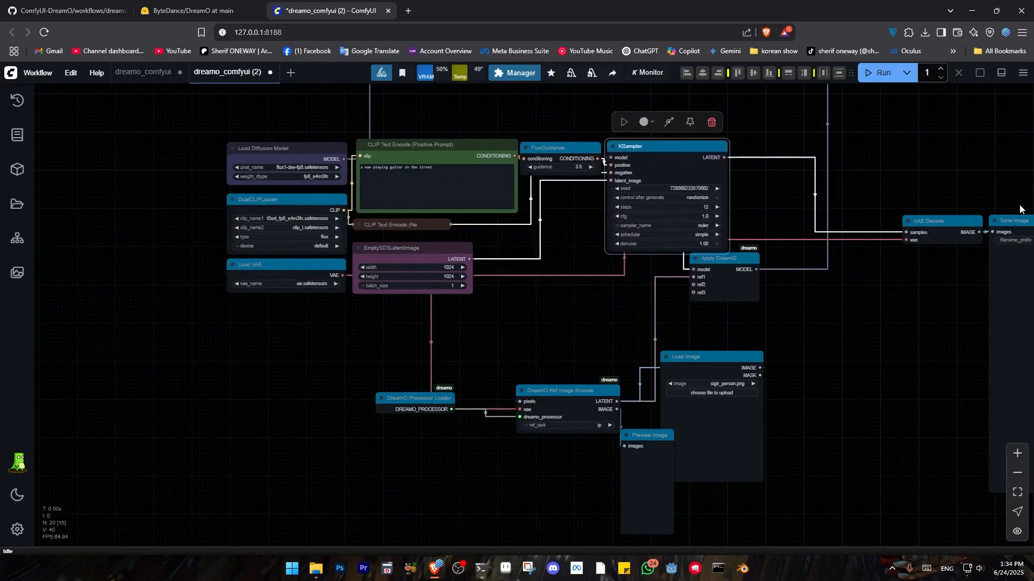
{"action": "left_click_drag", "start_coordinate": [951, 223], "coordinate": [780, 147]}
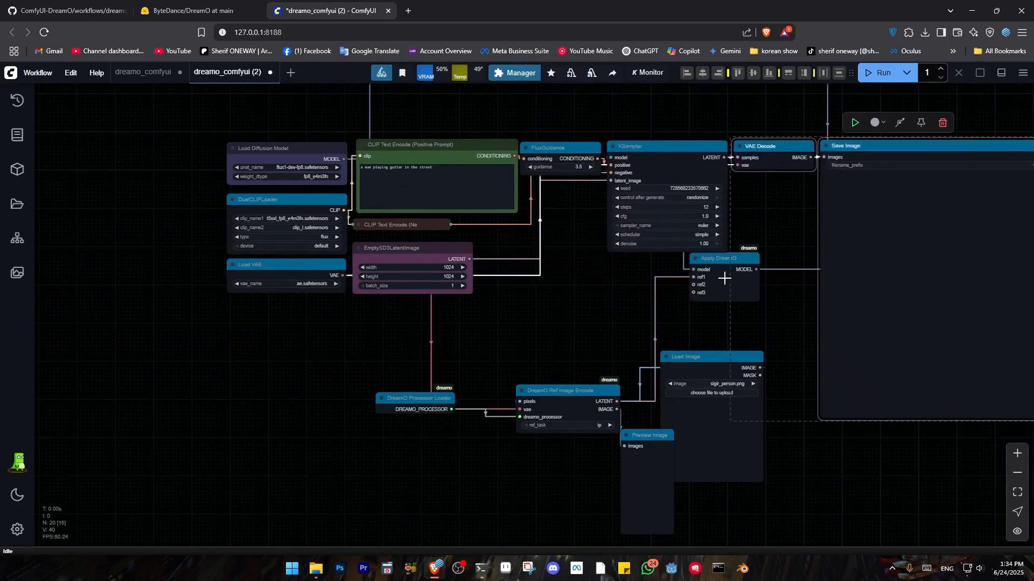
{"action": "left_click_drag", "start_coordinate": [714, 259], "coordinate": [703, 301]}
Arrange Load Image to the left of DreamO Ref Image Encode, with DreamO Processor Loader directly beneath Load Image.
{"action": "left_click_drag", "start_coordinate": [612, 328], "coordinate": [728, 238]}
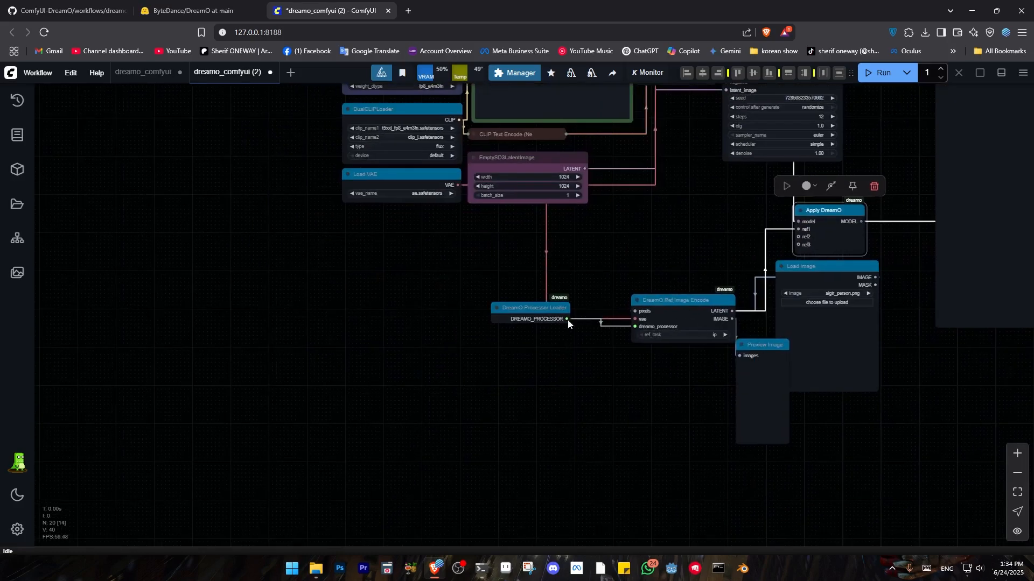
{"action": "left_click_drag", "start_coordinate": [568, 323], "coordinate": [519, 366]}
{"action": "left_click_drag", "start_coordinate": [837, 265], "coordinate": [355, 307]}
{"action": "left_click_drag", "start_coordinate": [479, 357], "coordinate": [503, 409]}
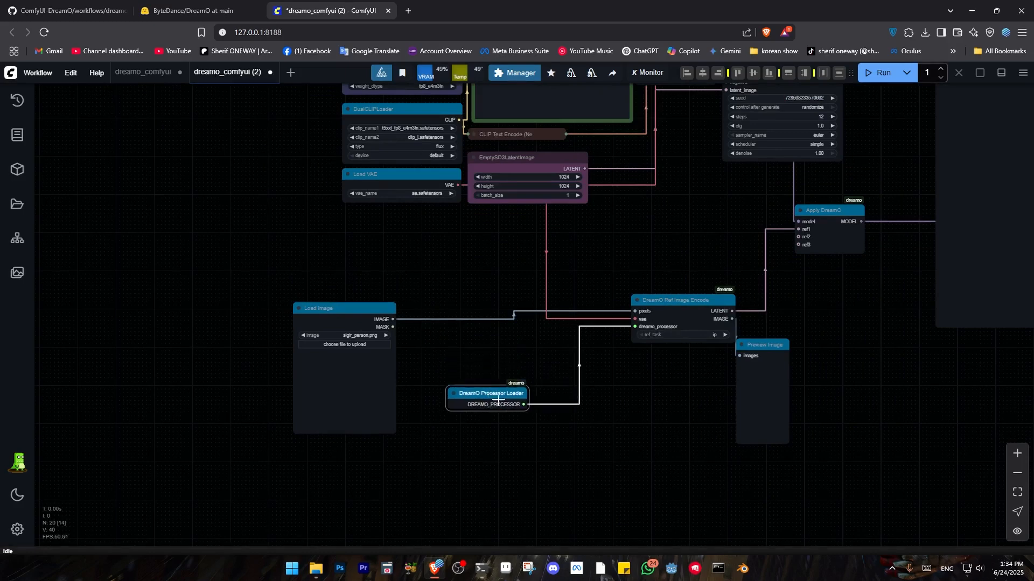
{"action": "left_click_drag", "start_coordinate": [708, 301], "coordinate": [551, 324]}
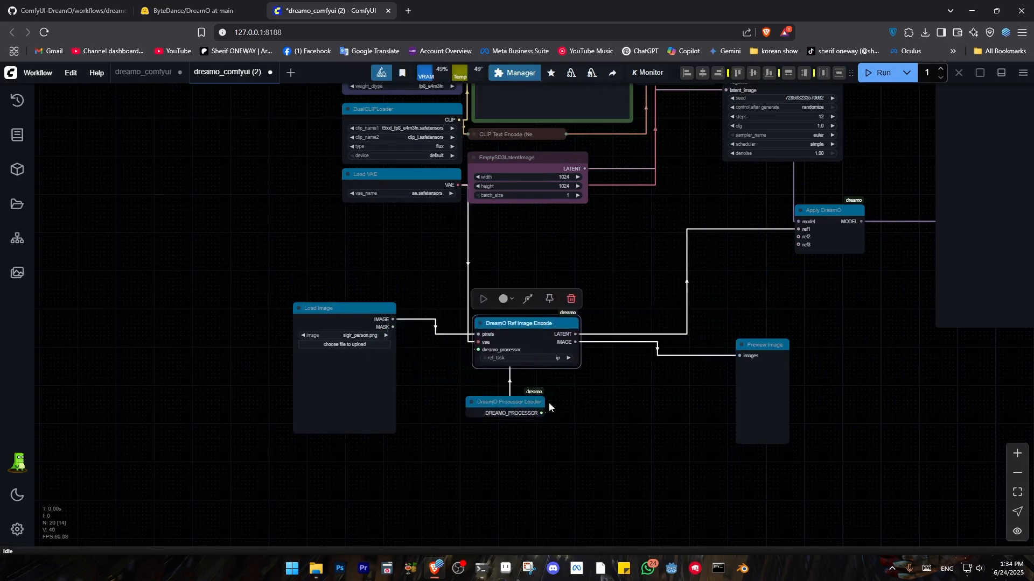
{"action": "left_click_drag", "start_coordinate": [517, 403], "coordinate": [345, 453]}
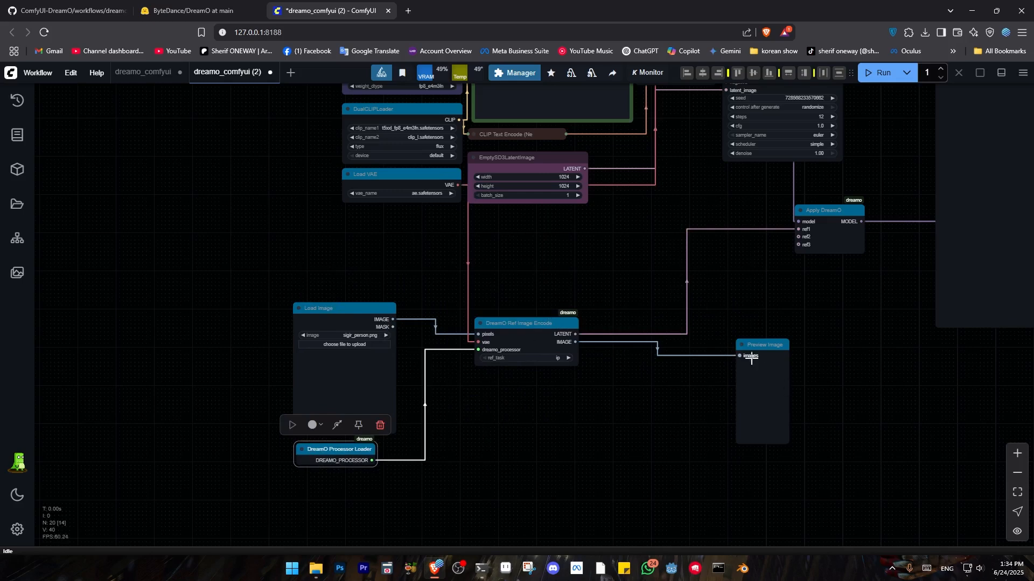
Move the Preview Image and Apply DreamO nodes close to the right side of DreamO Ref Image Encode.
{"action": "left_click_drag", "start_coordinate": [776, 347], "coordinate": [624, 362]}
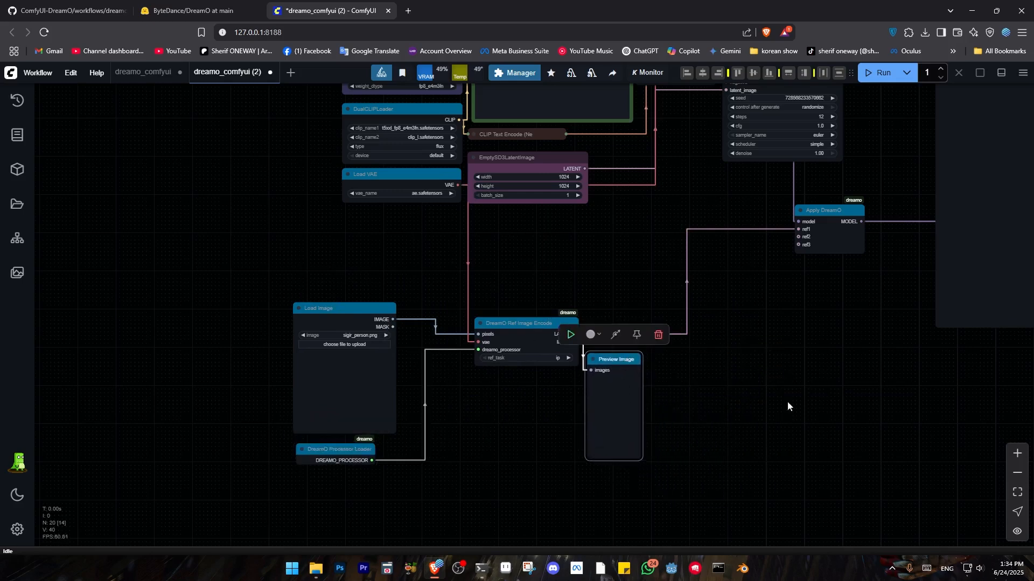
{"action": "left_click_drag", "start_coordinate": [836, 214], "coordinate": [658, 281]}
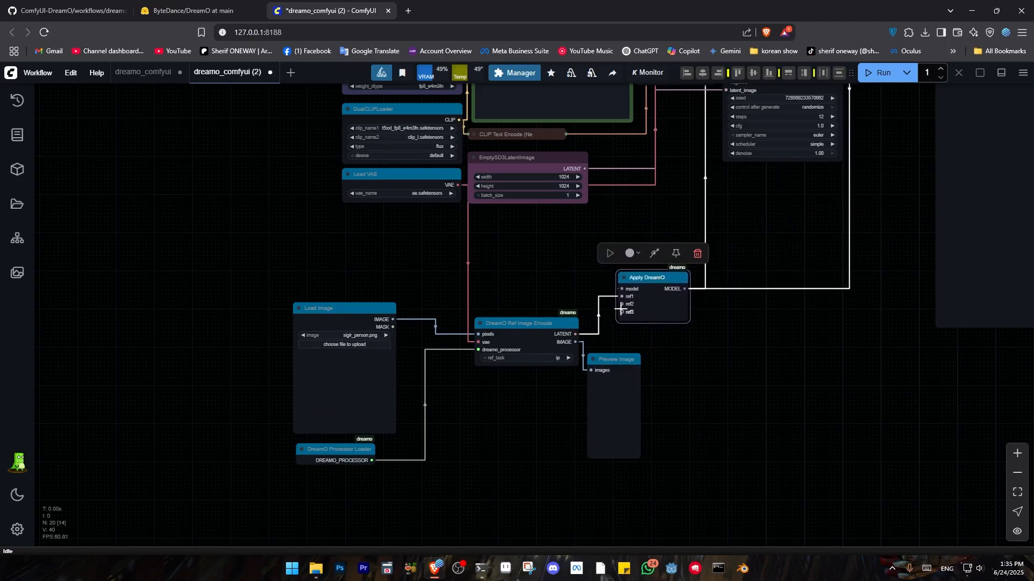
{"action": "scroll", "coordinate": [621, 308], "scroll_direction": "up", "scroll_amount": 6}
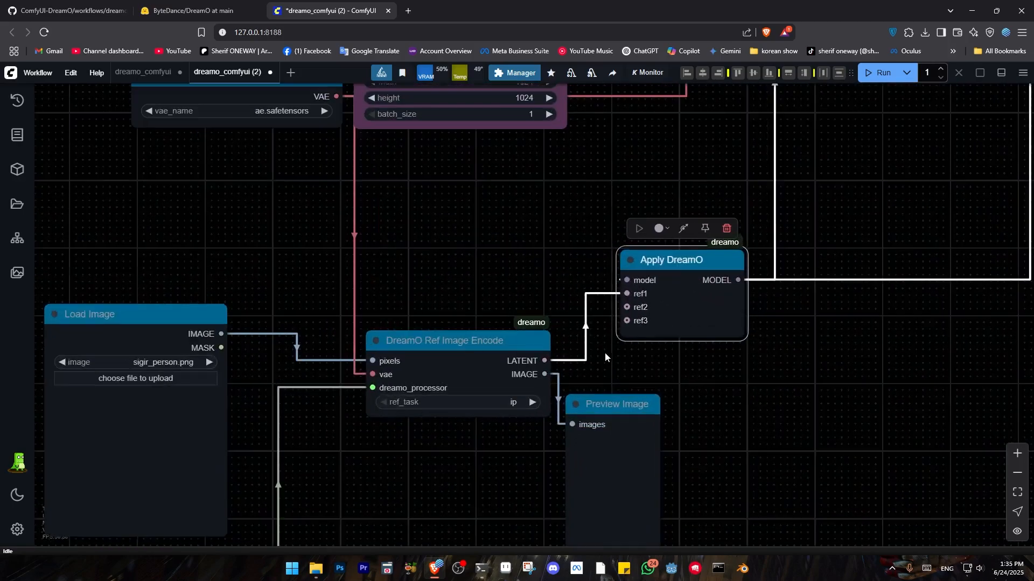
Place Apply DreamO directly beside DreamO Ref Image Encode, with Preview Image right beneath Apply DreamO.
{"action": "scroll", "coordinate": [586, 392], "scroll_direction": "down", "scroll_amount": 3}
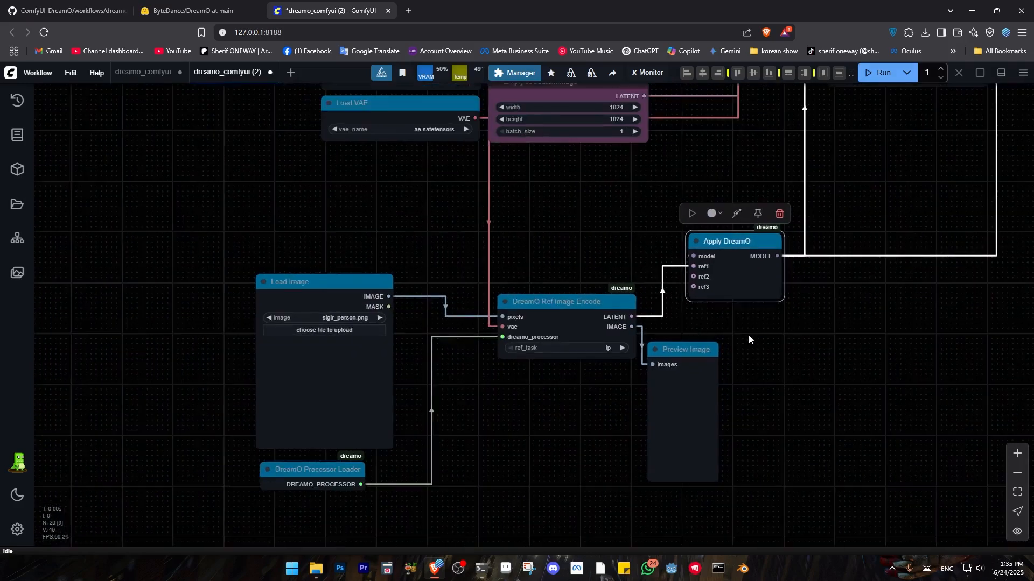
{"action": "scroll", "coordinate": [747, 335], "scroll_direction": "down", "scroll_amount": 2}
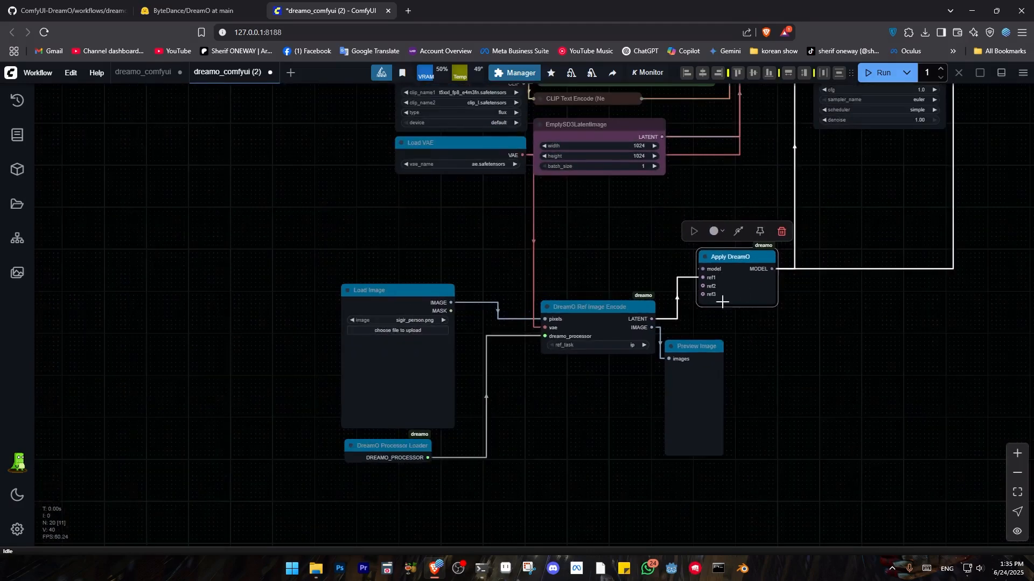
{"action": "left_click_drag", "start_coordinate": [682, 349], "coordinate": [700, 423]}
{"action": "left_click_drag", "start_coordinate": [729, 257], "coordinate": [690, 306]}
{"action": "left_click_drag", "start_coordinate": [705, 419], "coordinate": [683, 371]}
Set DreamO Processor Loader under DreamO Ref Image Encode and Load Image before it, and widen Preview Image to match Apply DreamO.
{"action": "left_click_drag", "start_coordinate": [407, 445], "coordinate": [586, 366]}
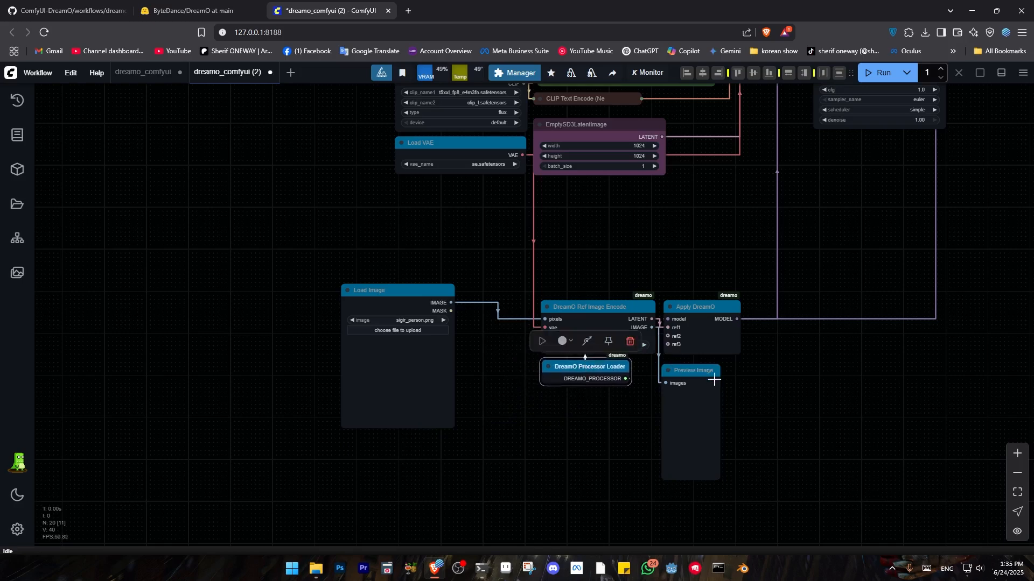
{"action": "left_click_drag", "start_coordinate": [722, 483], "coordinate": [737, 480]}
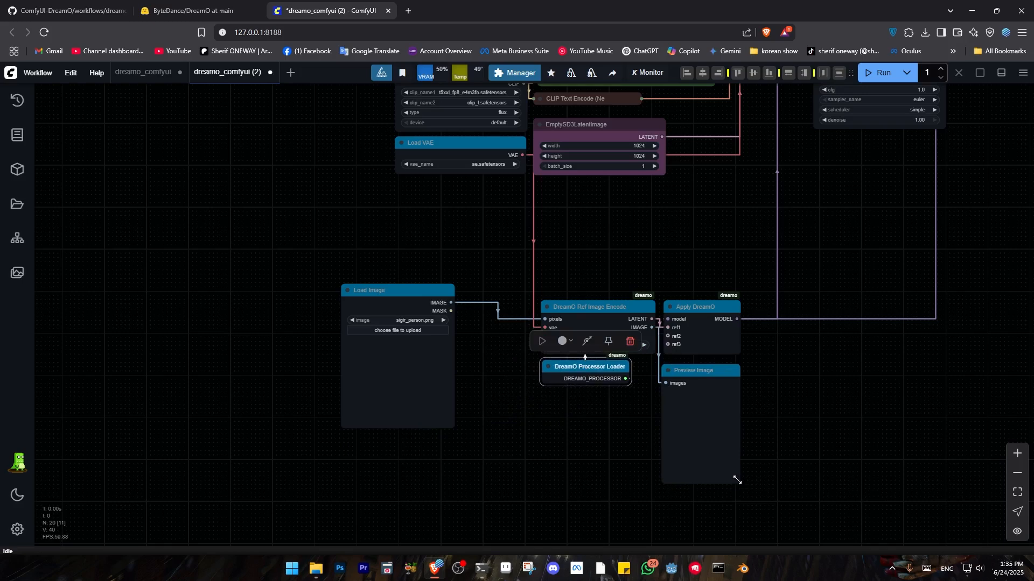
{"action": "left_click_drag", "start_coordinate": [436, 291], "coordinate": [512, 307]}
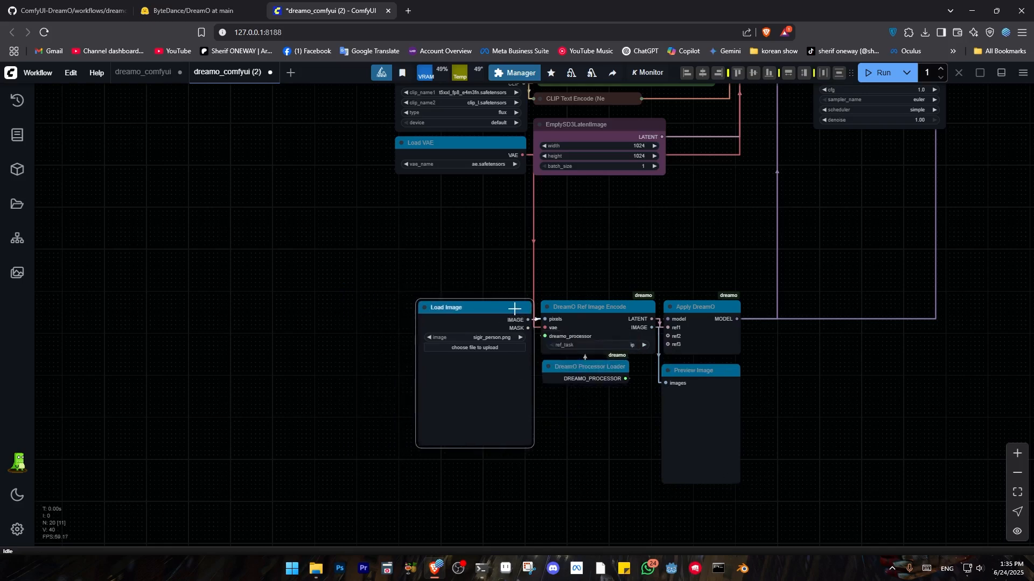
{"action": "scroll", "coordinate": [636, 489], "scroll_direction": "down", "scroll_amount": 5}
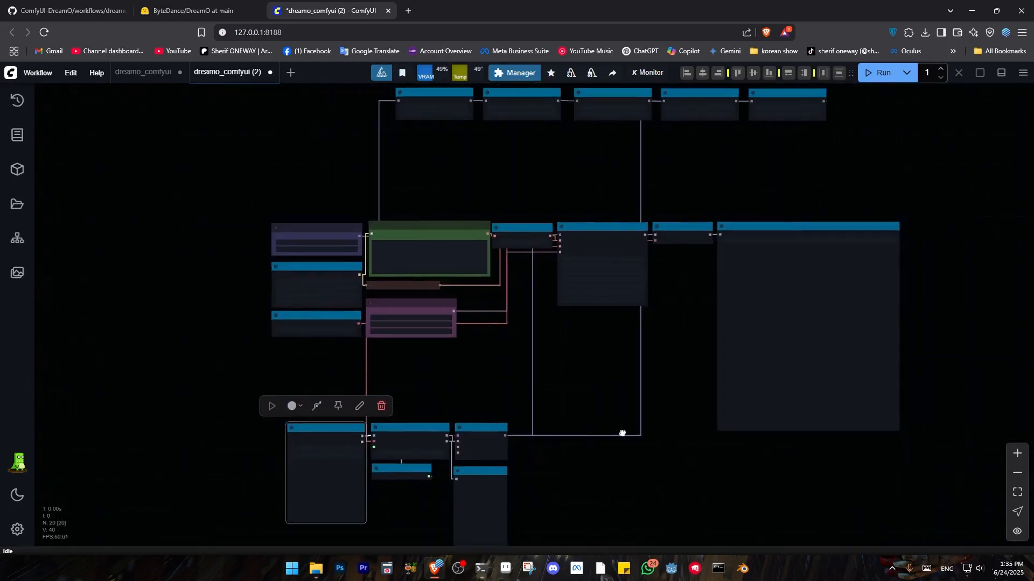
{"action": "scroll", "coordinate": [624, 425], "scroll_direction": "up", "scroll_amount": 1}
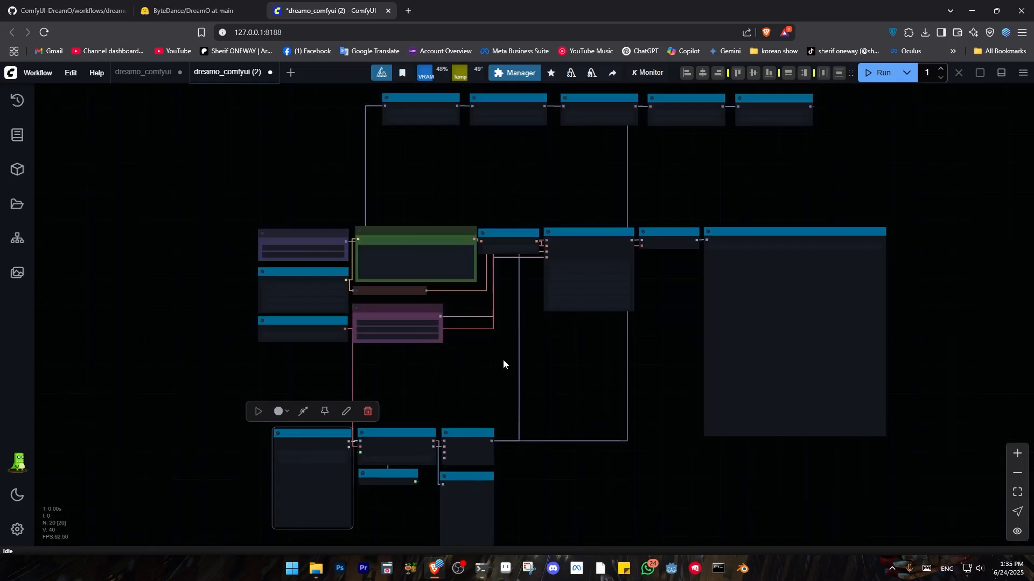
{"action": "scroll", "coordinate": [485, 350], "scroll_direction": "up", "scroll_amount": 2}
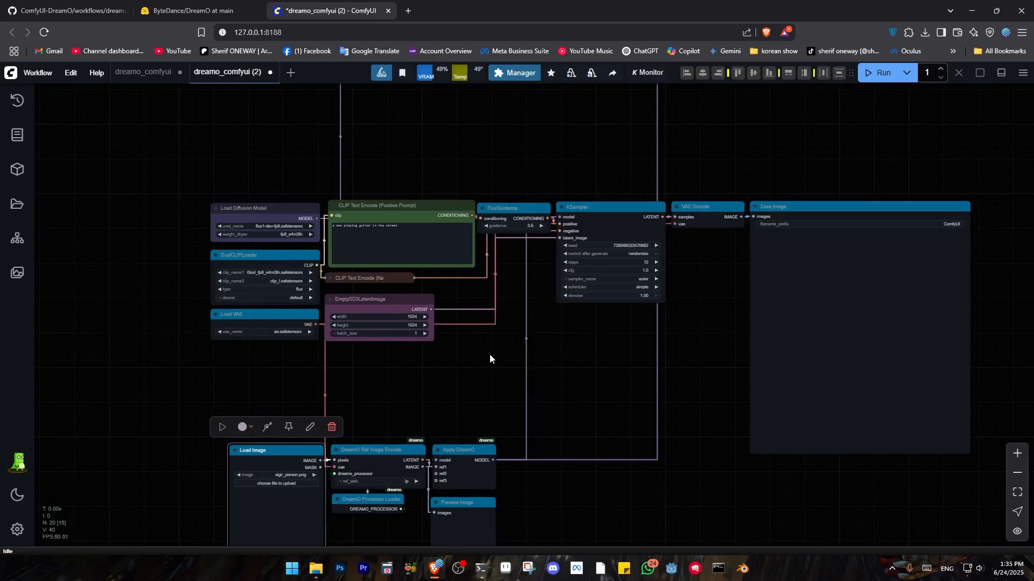
{"action": "scroll", "coordinate": [786, 96], "scroll_direction": "down", "scroll_amount": 1}
Load the downloaded dreamo_comfyui_2cond.json workflow into ComfyUI.
{"action": "left_click", "coordinate": [927, 32]}
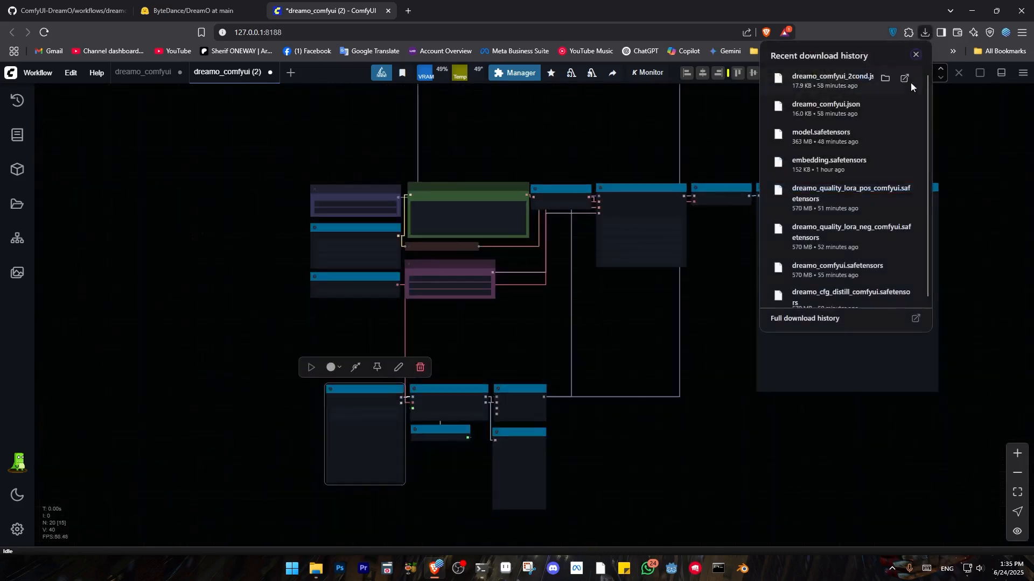
{"action": "left_click_drag", "start_coordinate": [857, 88], "coordinate": [657, 323]}
{"action": "left_click", "coordinate": [605, 279]}
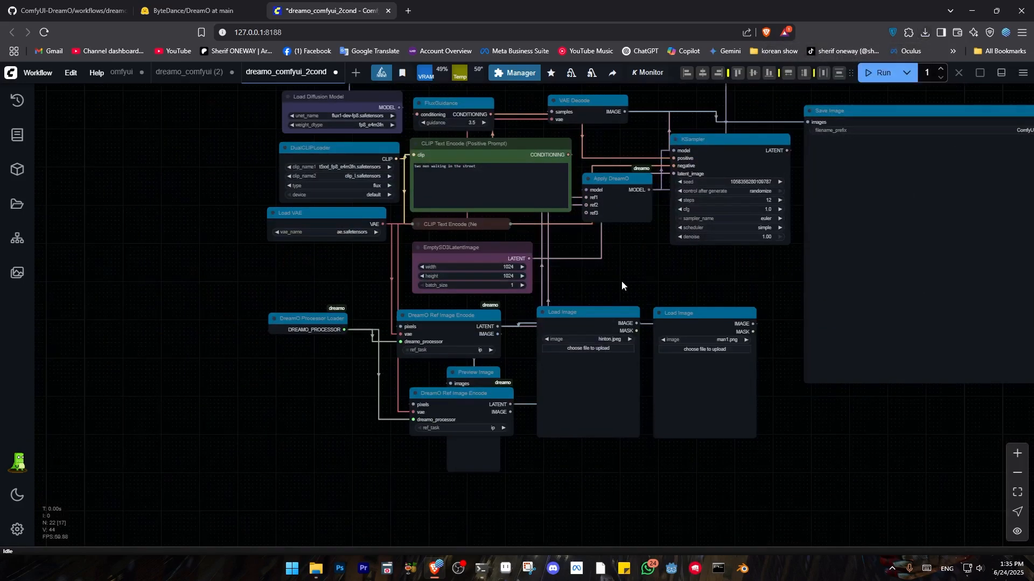
Move the hinton.jpeg and man1.png Load Image nodes to the far left of the DreamO nodes, one above the other.
{"action": "left_click_drag", "start_coordinate": [621, 280], "coordinate": [803, 235]}
{"action": "left_click_drag", "start_coordinate": [754, 286], "coordinate": [601, 348]}
{"action": "left_click_drag", "start_coordinate": [496, 356], "coordinate": [308, 253]}
{"action": "left_click_drag", "start_coordinate": [886, 279], "coordinate": [329, 399]}
{"action": "left_click_drag", "start_coordinate": [506, 401], "coordinate": [586, 368]}
{"action": "scroll", "coordinate": [586, 366], "scroll_direction": "up", "scroll_amount": 3}
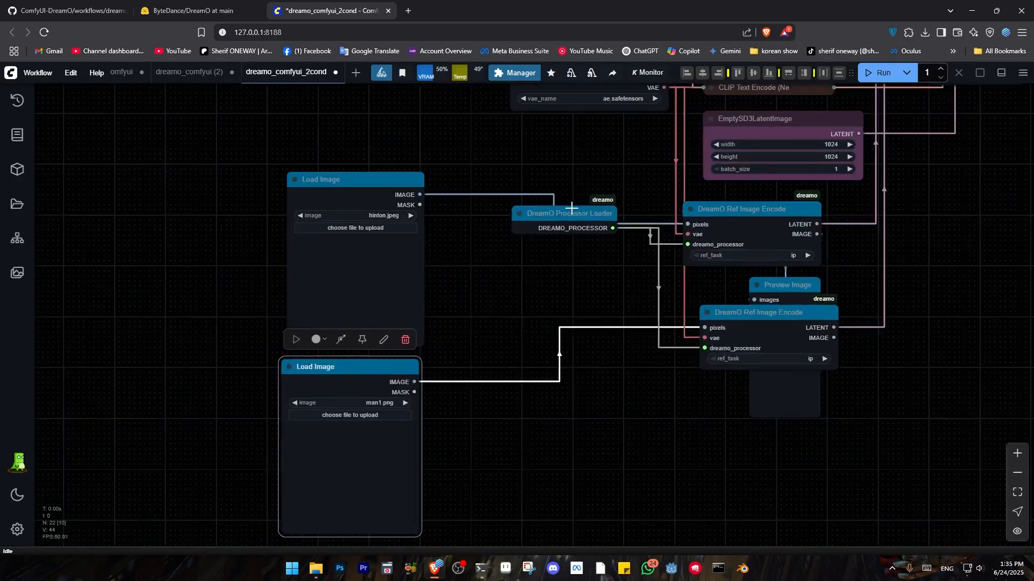
Place DreamO Processor Loader between the image loaders and the encoders, and stack the two DreamO Ref Image Encode nodes in a column.
{"action": "left_click_drag", "start_coordinate": [572, 208], "coordinate": [486, 334]}
{"action": "left_click_drag", "start_coordinate": [719, 193], "coordinate": [525, 243]}
{"action": "left_click_drag", "start_coordinate": [654, 336], "coordinate": [545, 382]}
{"action": "left_click_drag", "start_coordinate": [556, 245], "coordinate": [574, 299]}
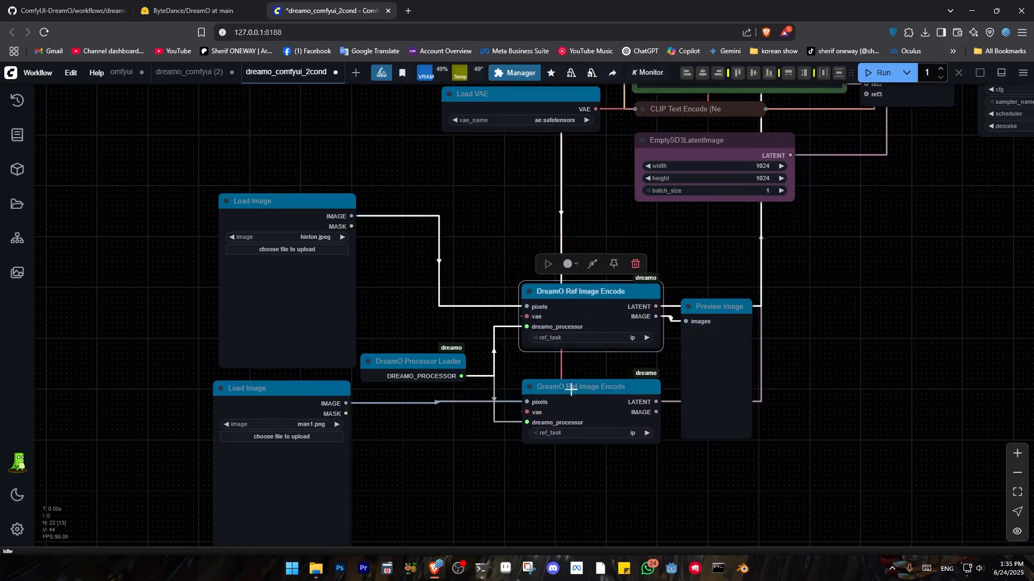
{"action": "left_click_drag", "start_coordinate": [592, 386], "coordinate": [589, 374]}
Bring Apply DreamO down to the right of the two encoders and delete the Preview Image node.
{"action": "left_click_drag", "start_coordinate": [812, 201], "coordinate": [732, 286]}
{"action": "scroll", "coordinate": [732, 286], "scroll_direction": "down", "scroll_amount": 1}
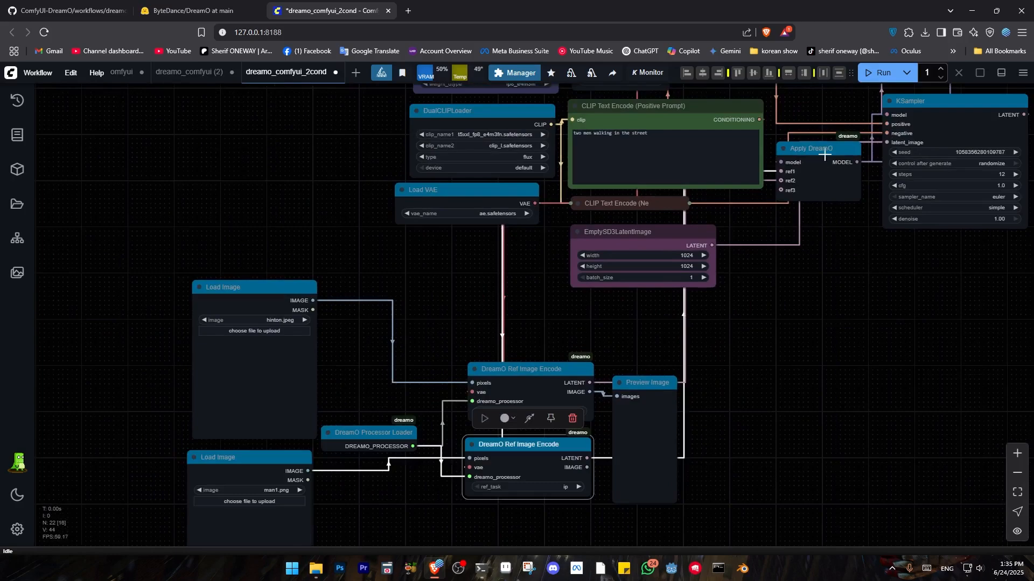
{"action": "left_click_drag", "start_coordinate": [824, 155], "coordinate": [777, 392]}
{"action": "left_click_drag", "start_coordinate": [649, 385], "coordinate": [728, 373]}
{"action": "key", "text": "Delete"}
{"action": "scroll", "coordinate": [728, 372], "scroll_direction": "down", "scroll_amount": 1}
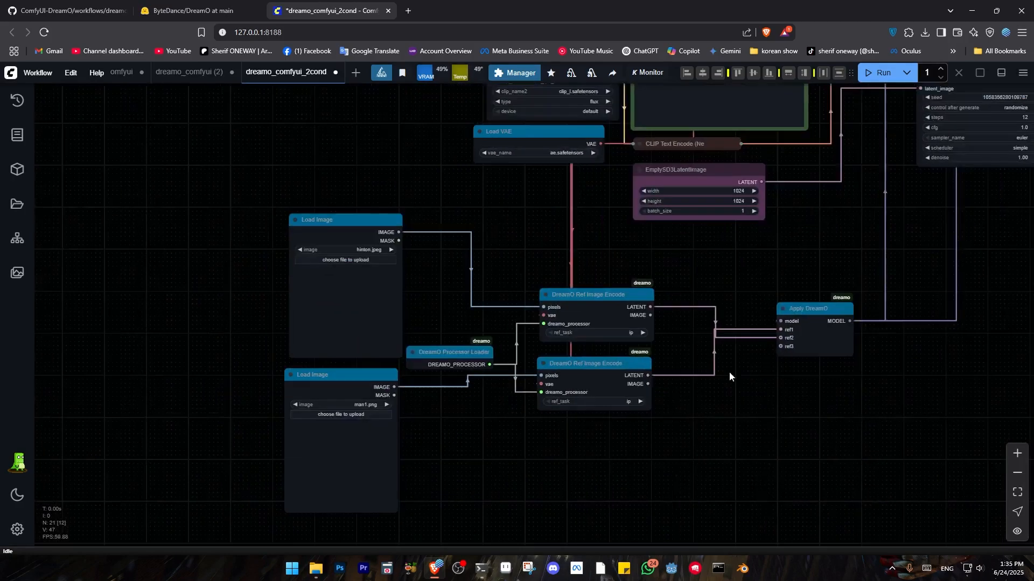
{"action": "scroll", "coordinate": [729, 372], "scroll_direction": "up", "scroll_amount": 4}
{"action": "left_click_drag", "start_coordinate": [813, 281], "coordinate": [758, 300]}
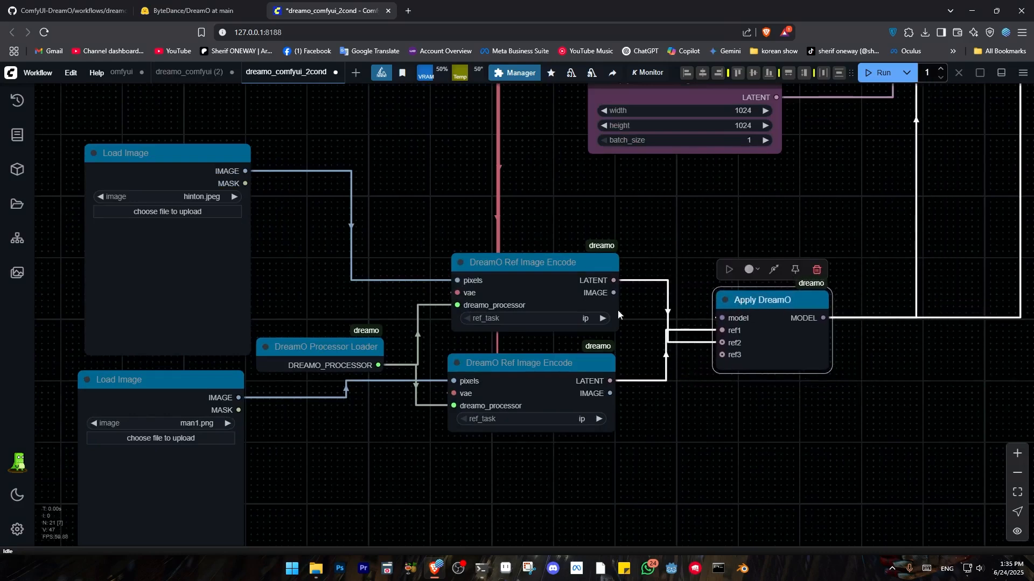
Swap the two DreamO Ref Image Encode nodes so the one feeding ref1 sits above the one feeding ref2.
{"action": "left_click_drag", "start_coordinate": [535, 368], "coordinate": [544, 220]}
{"action": "left_click", "coordinate": [553, 310]}
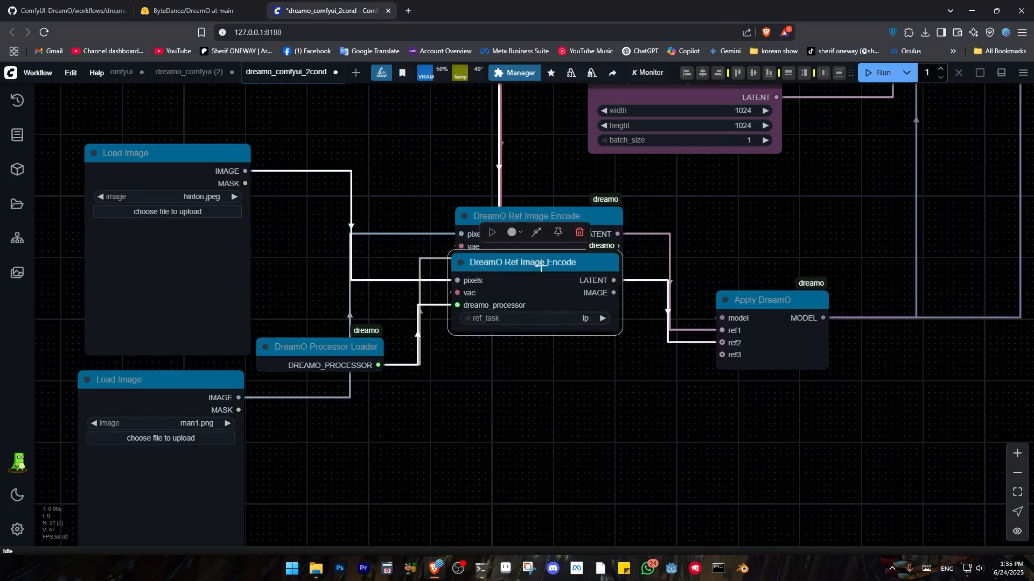
{"action": "left_click_drag", "start_coordinate": [541, 267], "coordinate": [544, 406]}
{"action": "left_click_drag", "start_coordinate": [534, 221], "coordinate": [536, 306]}
Examine how the two reference image branches connect to Apply DreamO and the rest of the two-condition workflow.
{"action": "left_click_drag", "start_coordinate": [775, 420], "coordinate": [724, 478]}
{"action": "left_click_drag", "start_coordinate": [747, 344], "coordinate": [637, 540]}
{"action": "scroll", "coordinate": [644, 468], "scroll_direction": "down", "scroll_amount": 2}
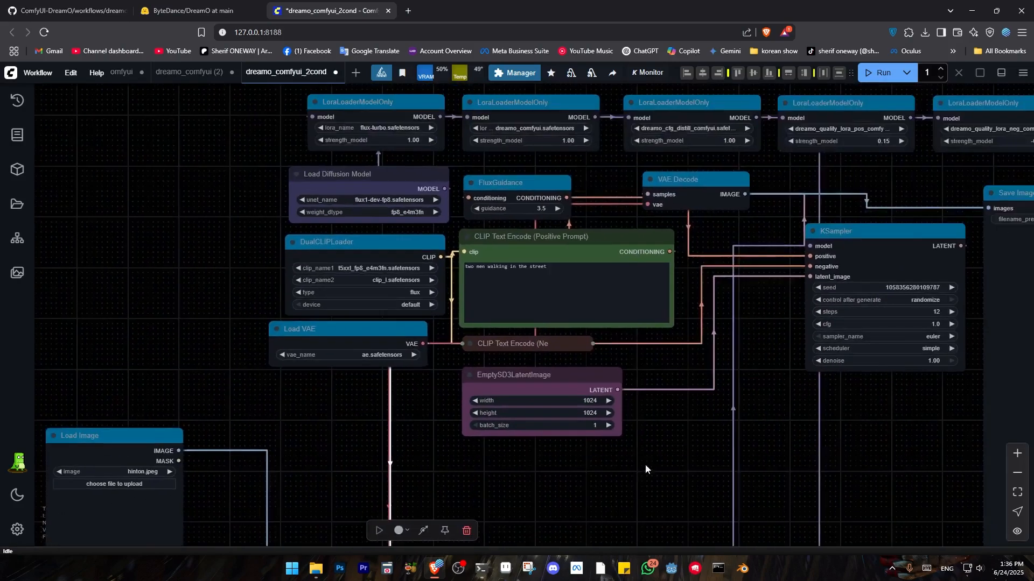
{"action": "scroll", "coordinate": [829, 423], "scroll_direction": "down", "scroll_amount": 2}
{"action": "left_click_drag", "start_coordinate": [840, 424], "coordinate": [752, 418]}
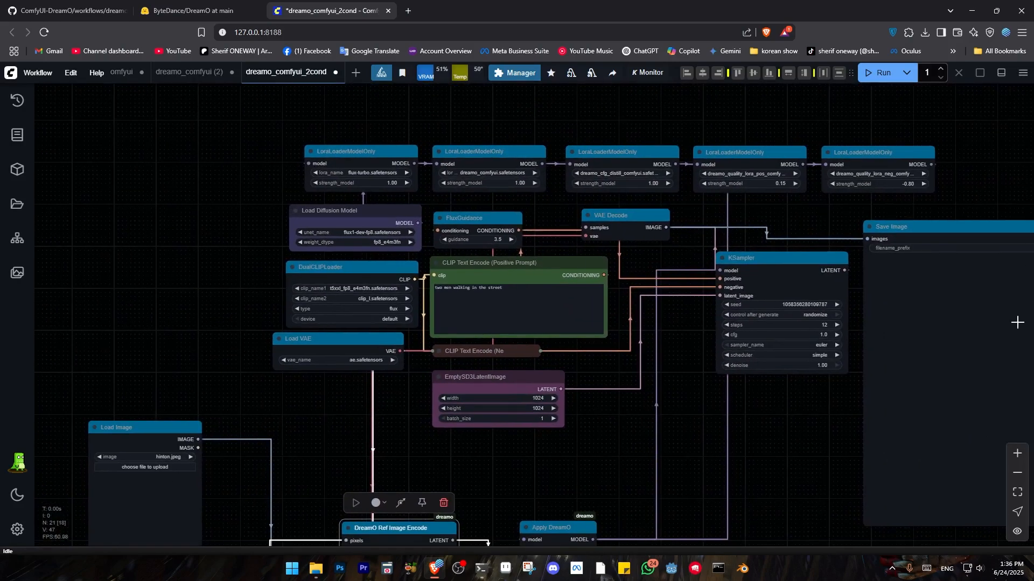
{"action": "scroll", "coordinate": [452, 378], "scroll_direction": "down", "scroll_amount": 1}
{"action": "left_click_drag", "start_coordinate": [589, 430], "coordinate": [831, 177]}
{"action": "scroll", "coordinate": [619, 283], "scroll_direction": "up", "scroll_amount": 4}
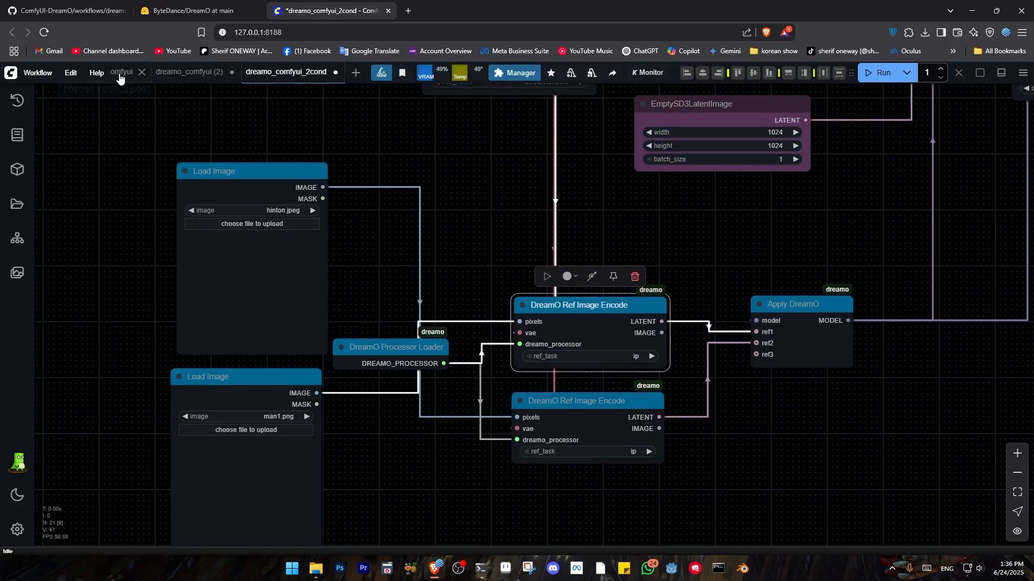
Close the two example workflows and return to the customized dreamo_comfyui workflow.
{"action": "left_click", "coordinate": [335, 73]}
{"action": "left_click", "coordinate": [598, 359]}
{"action": "scroll", "coordinate": [444, 421], "scroll_direction": "up", "scroll_amount": 5}
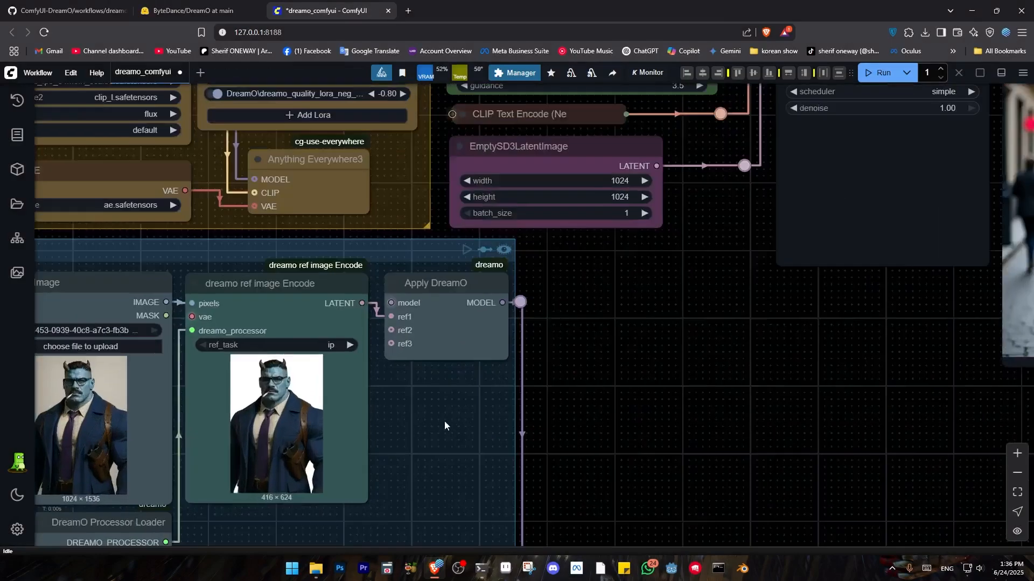
Extend the dreamo group downward to make room for a second row of nodes.
{"action": "left_click_drag", "start_coordinate": [444, 421], "coordinate": [746, 275]}
{"action": "scroll", "coordinate": [746, 275], "scroll_direction": "down", "scroll_amount": 2}
{"action": "left_click_drag", "start_coordinate": [778, 360], "coordinate": [724, 541]}
{"action": "scroll", "coordinate": [727, 535], "scroll_direction": "up", "scroll_amount": 2}
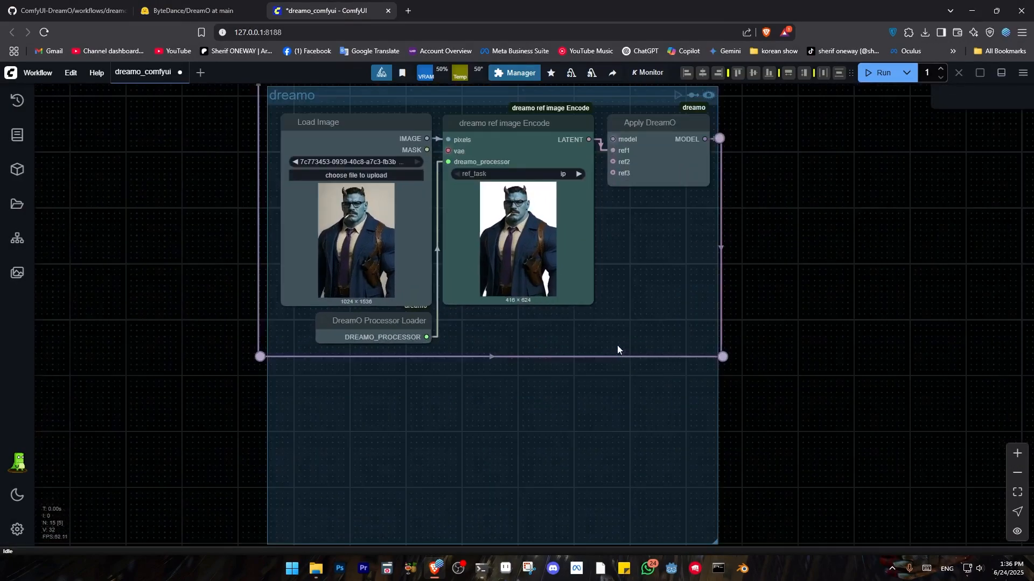
{"action": "left_click_drag", "start_coordinate": [617, 349], "coordinate": [624, 330]}
Duplicate the dreamo ref image Encode node below the original and wire it to Apply DreamO's ref2 and the DreamO Processor Loader.
{"action": "left_click_drag", "start_coordinate": [535, 129], "coordinate": [533, 328]}
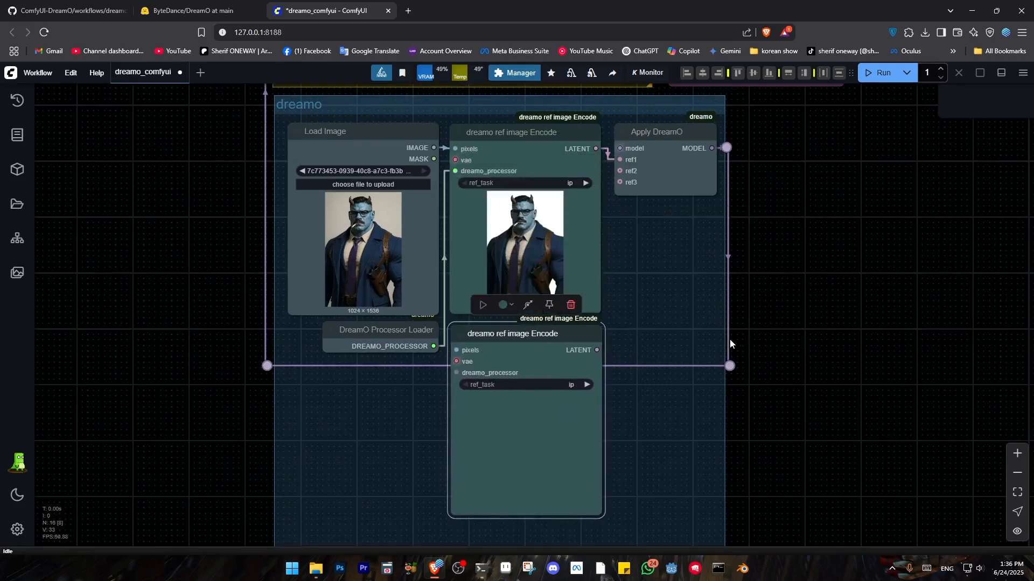
{"action": "left_click_drag", "start_coordinate": [597, 350], "coordinate": [619, 171]}
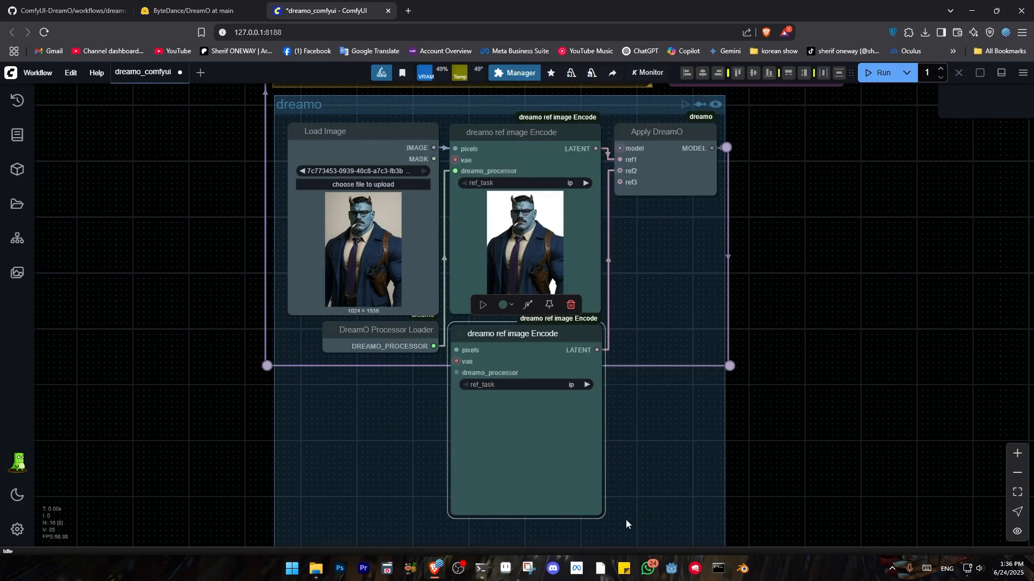
{"action": "left_click_drag", "start_coordinate": [648, 481], "coordinate": [761, 353]}
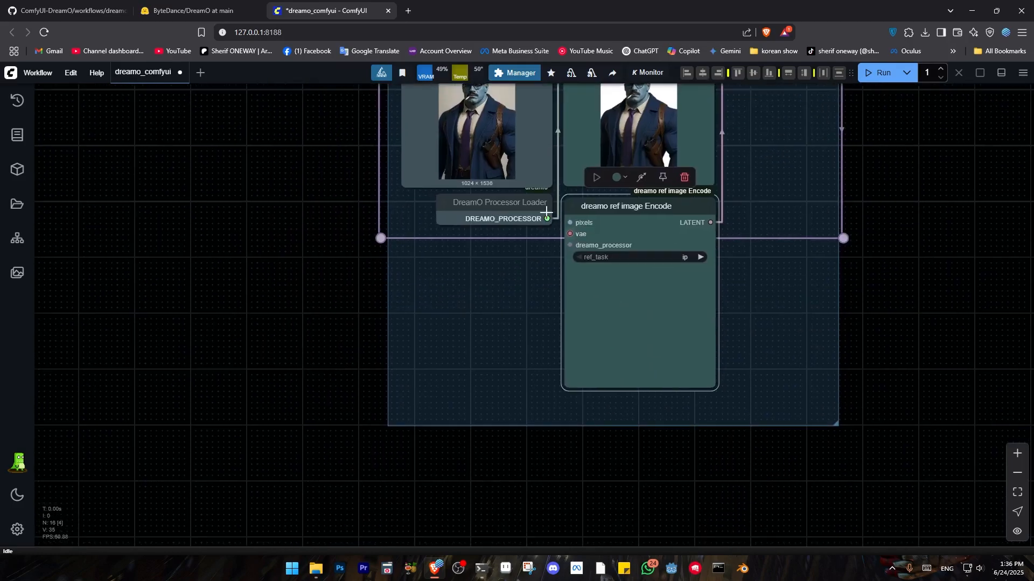
{"action": "left_click_drag", "start_coordinate": [547, 218], "coordinate": [449, 252]}
Add a Load Image node feeding the duplicate encoder's pixels input and place it below DreamO Processor Loader.
{"action": "left_click", "coordinate": [550, 347]}
{"action": "left_click_drag", "start_coordinate": [550, 422], "coordinate": [543, 405]}
{"action": "left_click_drag", "start_coordinate": [835, 424], "coordinate": [801, 531]}
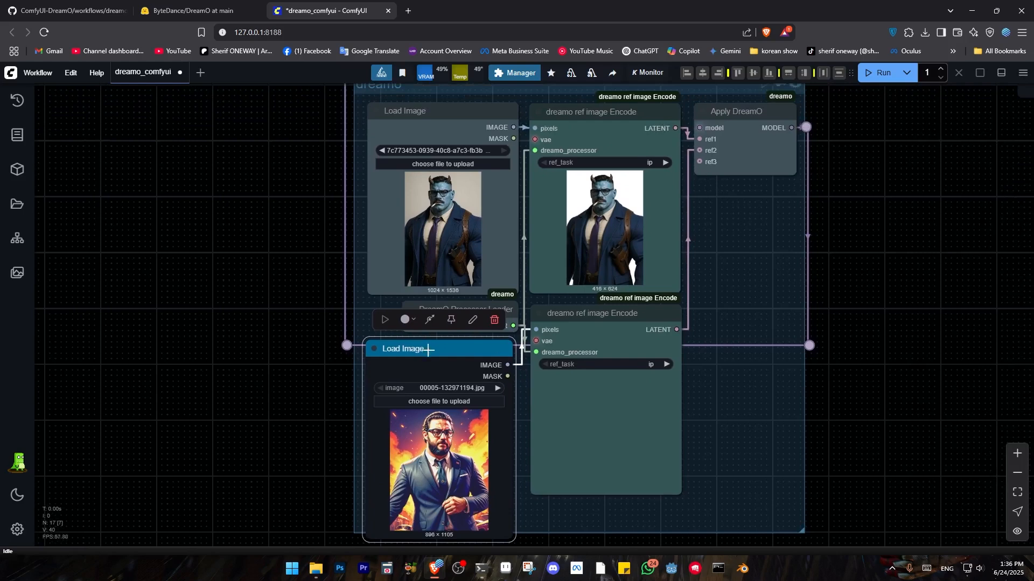
{"action": "left_click_drag", "start_coordinate": [428, 349], "coordinate": [425, 375]}
Delete the added Load Image node, and undo the additions made to the dreamo group.
{"action": "key", "text": "Delete"}
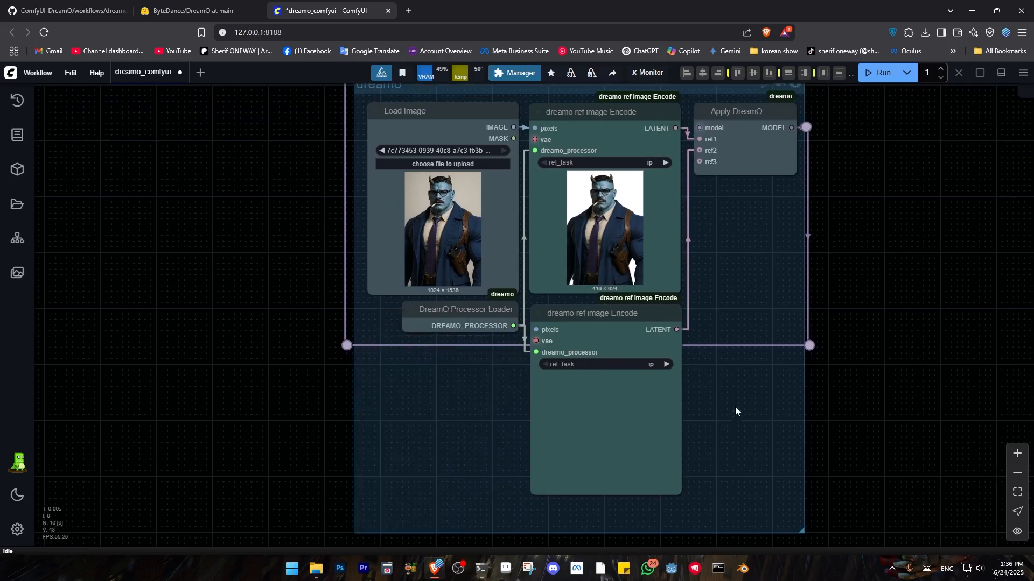
{"action": "key", "text": "ctrl+z"}
{"action": "key", "text": "ctrl+z"}
{"action": "key", "text": "ctrl+z"}
{"action": "key", "text": "ctrl+z"}
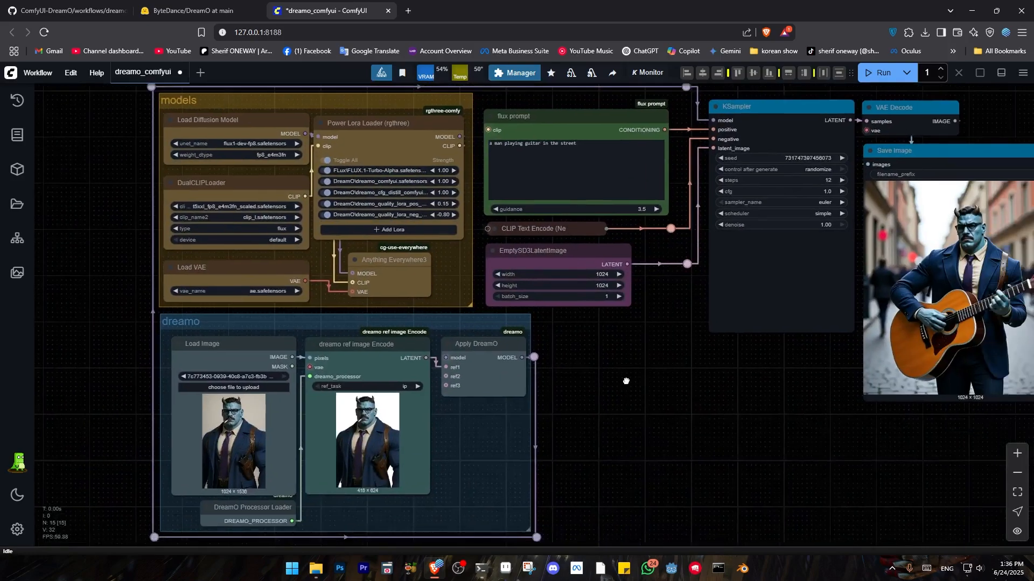
{"action": "scroll", "coordinate": [627, 382], "scroll_direction": "down", "scroll_amount": 2}
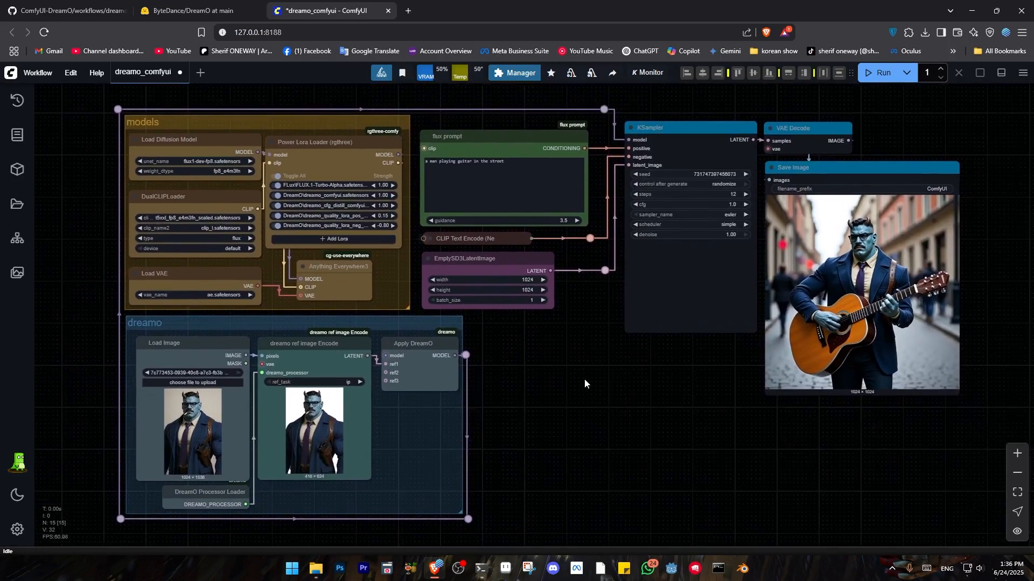
{"action": "left_click_drag", "start_coordinate": [583, 379], "coordinate": [627, 382]}
Load the downloaded dreamo_comfyui.json example again to compare it with the Power Lora Loader settings.
{"action": "scroll", "coordinate": [357, 183], "scroll_direction": "up", "scroll_amount": 8}
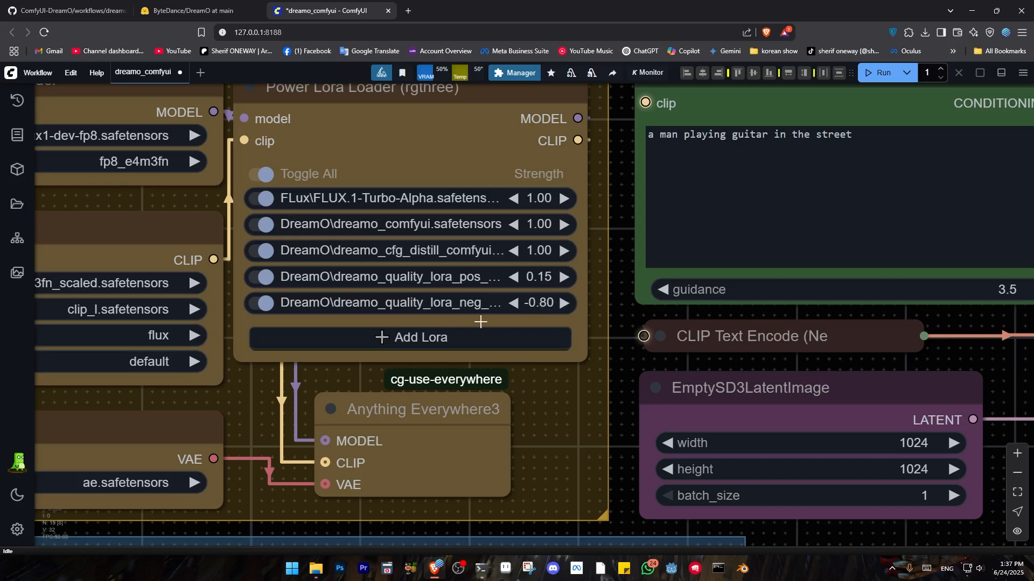
{"action": "left_click", "coordinate": [921, 34]}
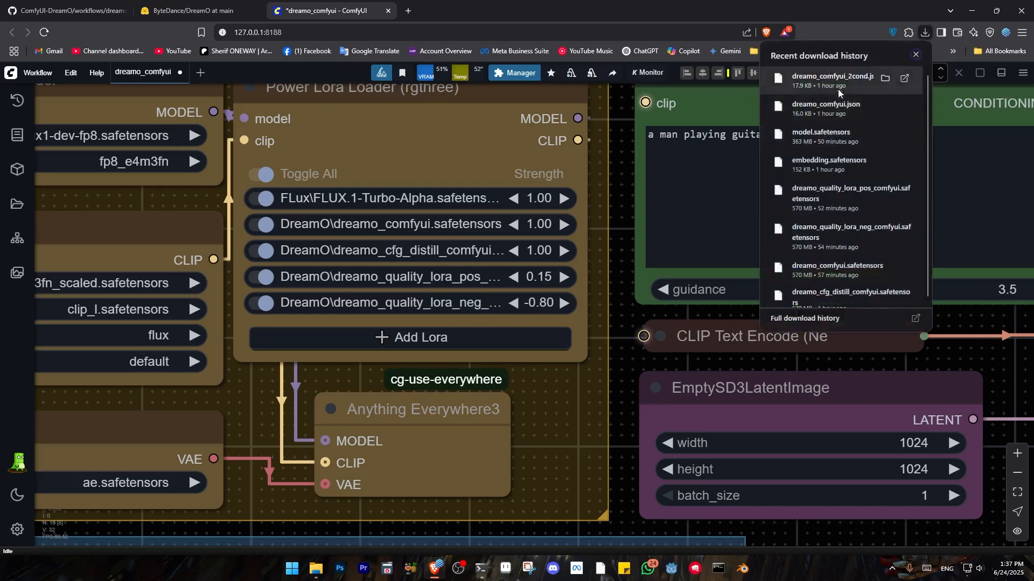
{"action": "left_click_drag", "start_coordinate": [833, 108], "coordinate": [524, 127]}
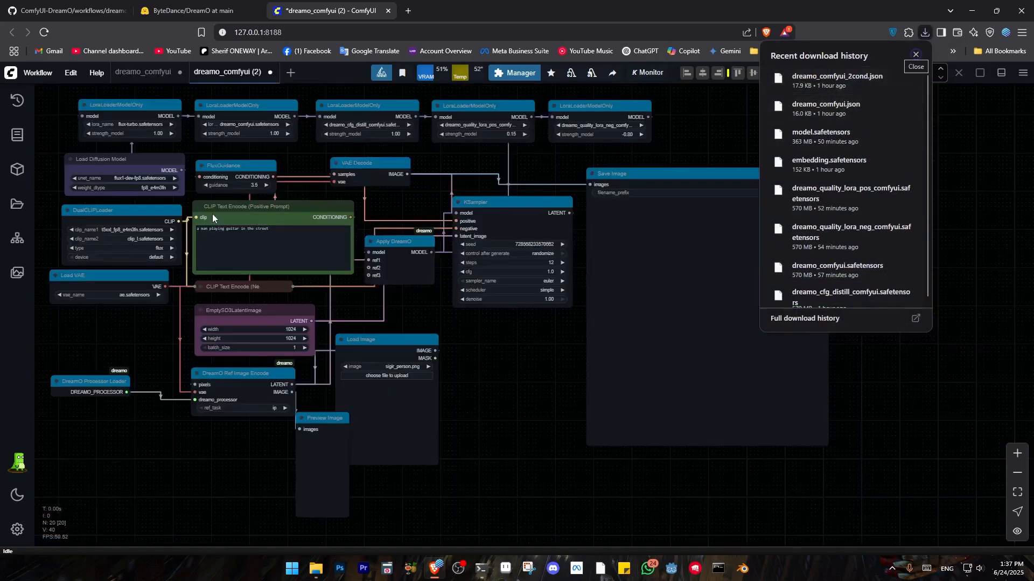
Examine the LoRA files and model strengths set in the chain of LoraLoaderModelOnly nodes.
{"action": "scroll", "coordinate": [455, 155], "scroll_direction": "up", "scroll_amount": 5}
{"action": "scroll", "coordinate": [605, 200], "scroll_direction": "up", "scroll_amount": 1}
{"action": "left_click_drag", "start_coordinate": [606, 200], "coordinate": [780, 216]}
{"action": "scroll", "coordinate": [265, 229], "scroll_direction": "down", "scroll_amount": 1}
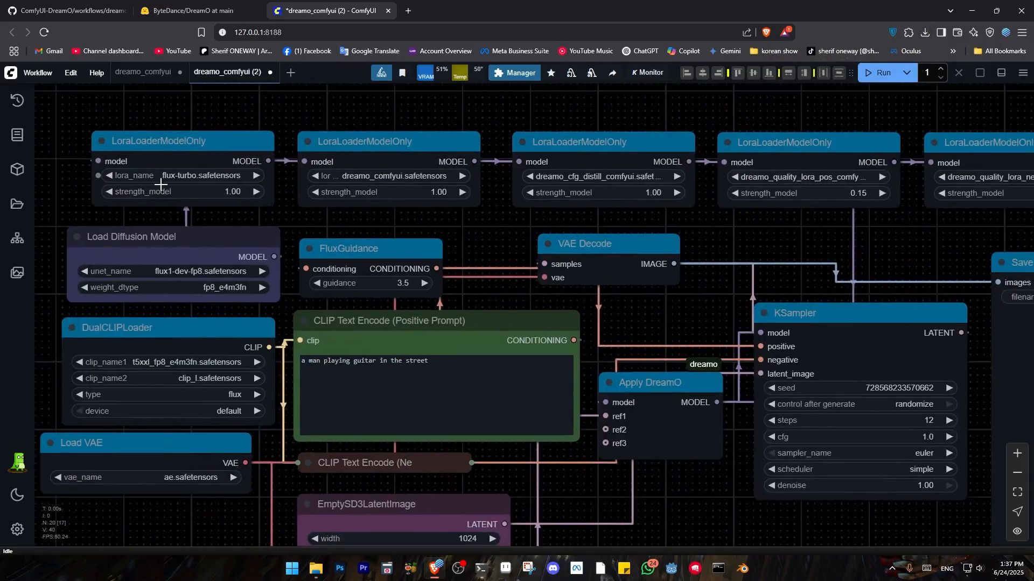
{"action": "left_click_drag", "start_coordinate": [944, 213], "coordinate": [460, 199]}
{"action": "scroll", "coordinate": [452, 162], "scroll_direction": "up", "scroll_amount": 8}
{"action": "left_click_drag", "start_coordinate": [401, 266], "coordinate": [451, 312]}
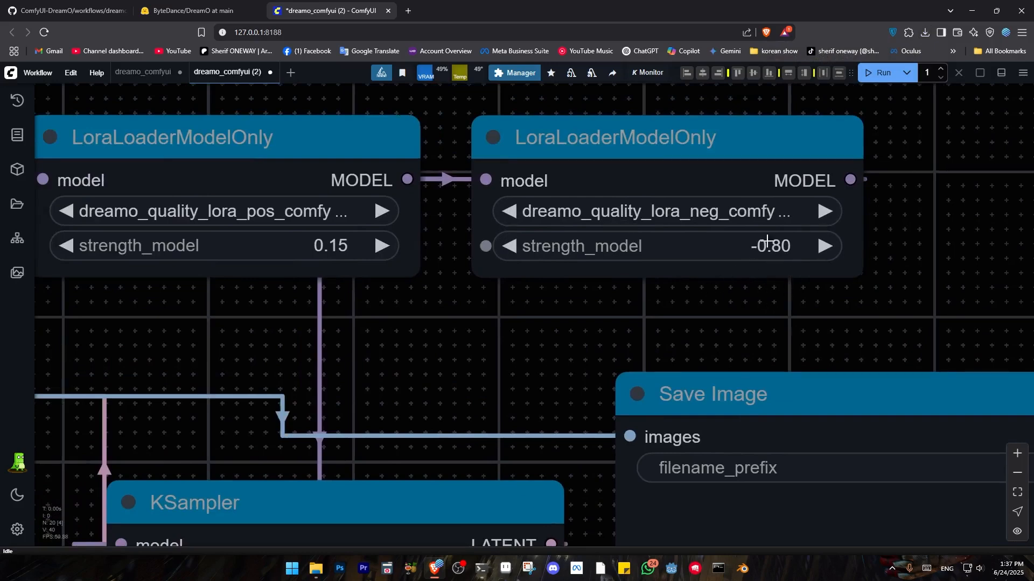
Close the reloaded example workflow and return to the customized workflow's models and dreamo groups.
{"action": "left_click", "coordinate": [270, 72]}
{"action": "left_click", "coordinate": [598, 359]}
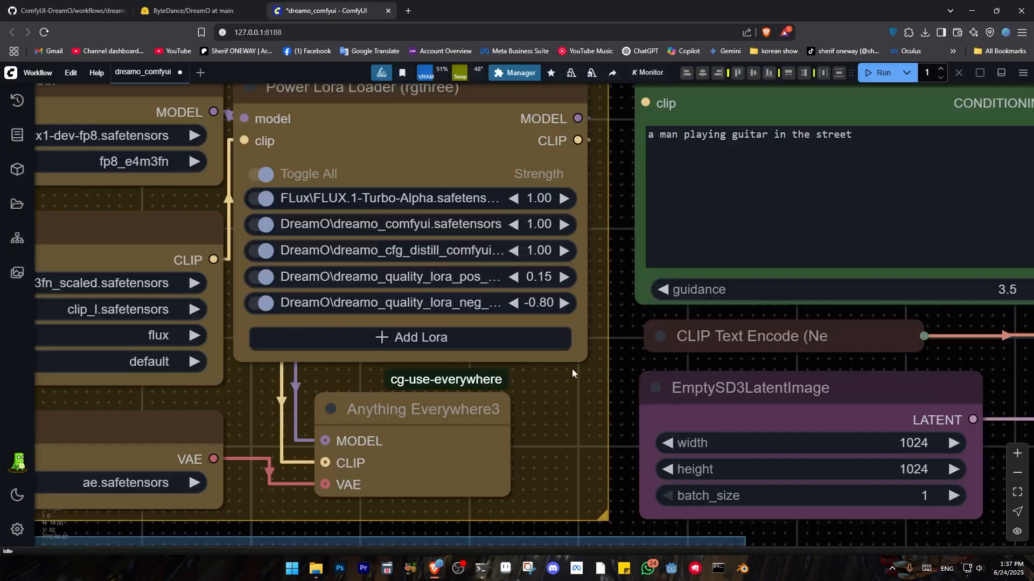
{"action": "scroll", "coordinate": [587, 333], "scroll_direction": "down", "scroll_amount": 6}
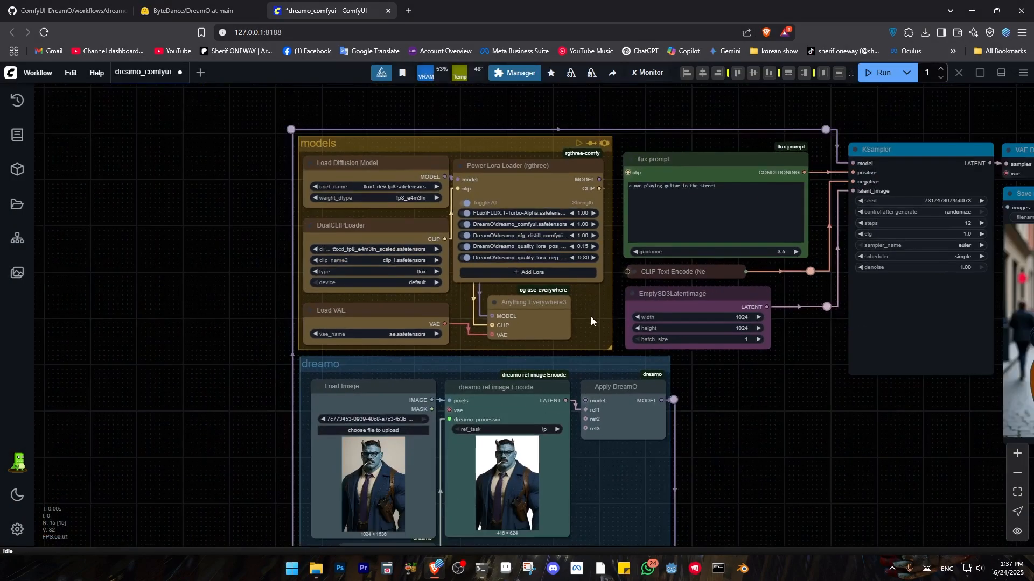
Change the flux prompt text to "a man holding a gun in snow town , like a cowboy".
{"action": "left_click_drag", "start_coordinate": [591, 321], "coordinate": [475, 410]}
{"action": "scroll", "coordinate": [592, 299], "scroll_direction": "up", "scroll_amount": 5}
{"action": "scroll", "coordinate": [594, 300], "scroll_direction": "up", "scroll_amount": 8}
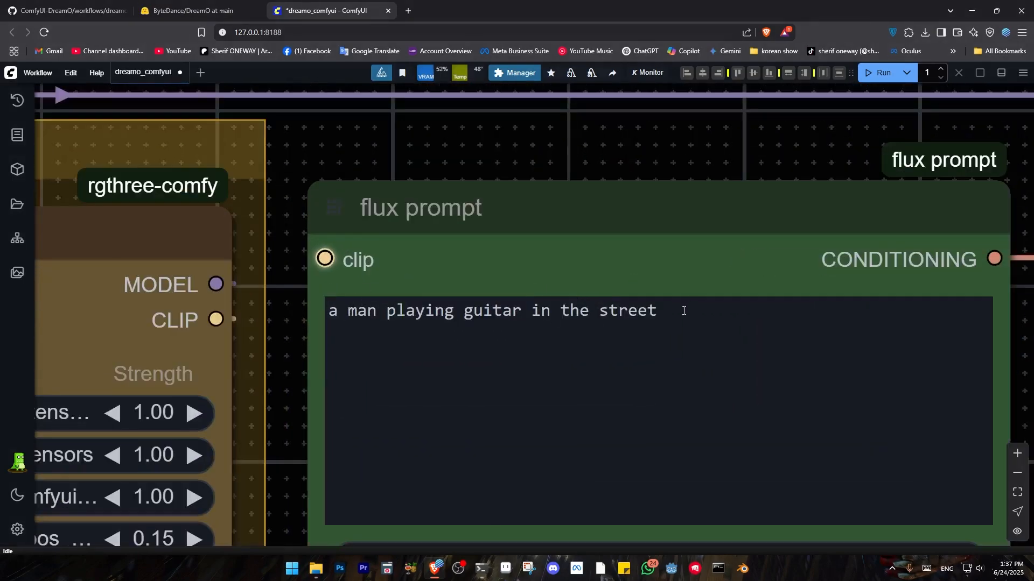
{"action": "left_click_drag", "start_coordinate": [683, 310], "coordinate": [387, 346]}
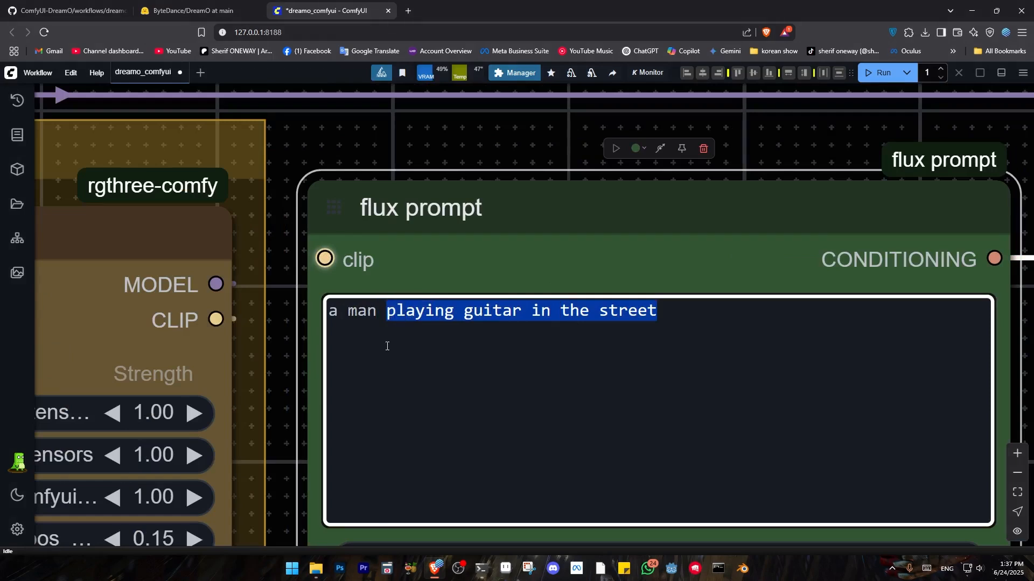
{"action": "type", "text": "holding a gu"}
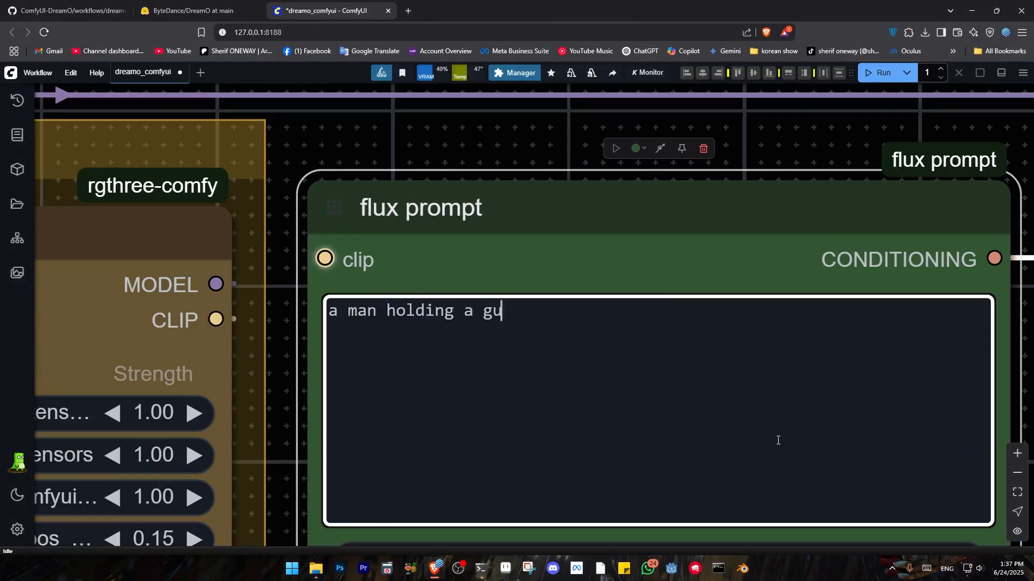
{"action": "type", "text": "n in snow town "}
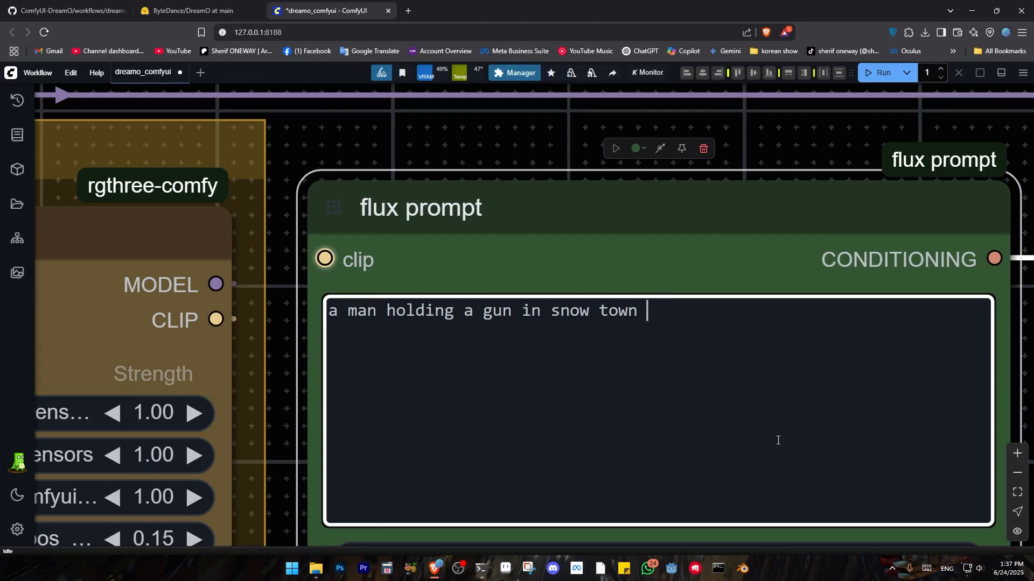
{"action": "type", "text": ", like a cow"}
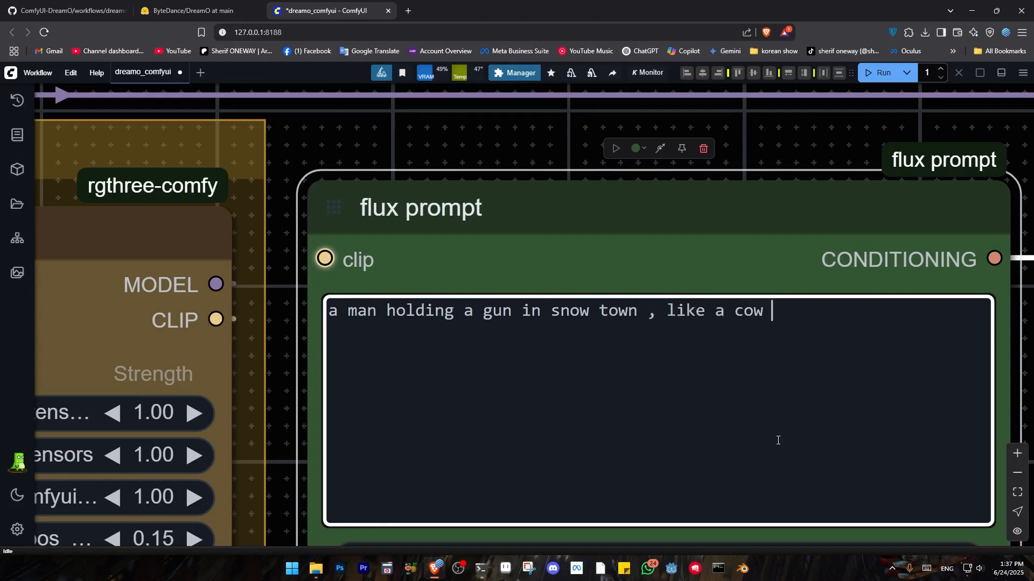
Run the single-reference workflow with the cowboy prompt.
{"action": "scroll", "coordinate": [759, 417], "scroll_direction": "down", "scroll_amount": 8}
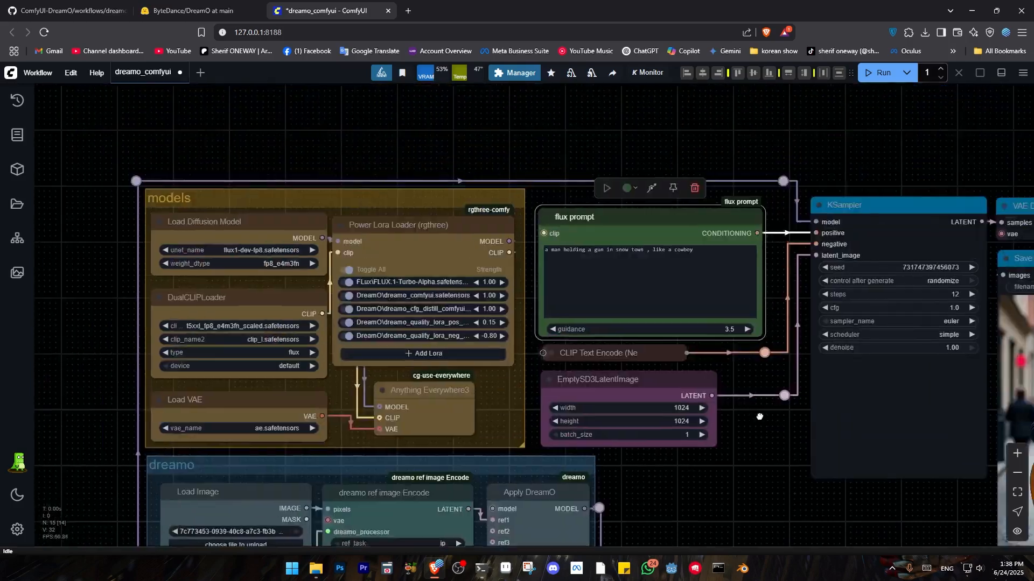
{"action": "left_click_drag", "start_coordinate": [759, 418], "coordinate": [611, 306]}
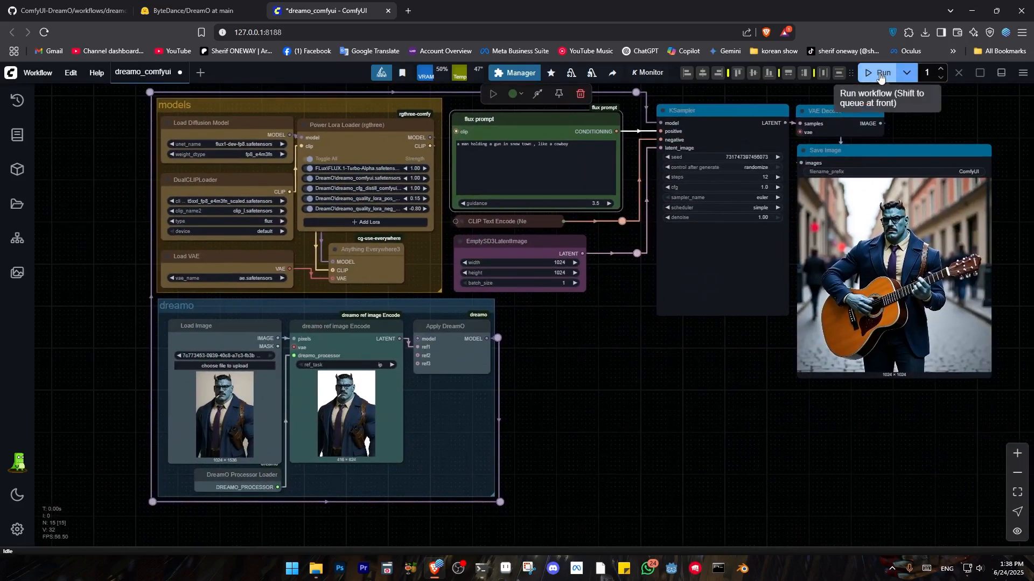
{"action": "left_click", "coordinate": [880, 76]}
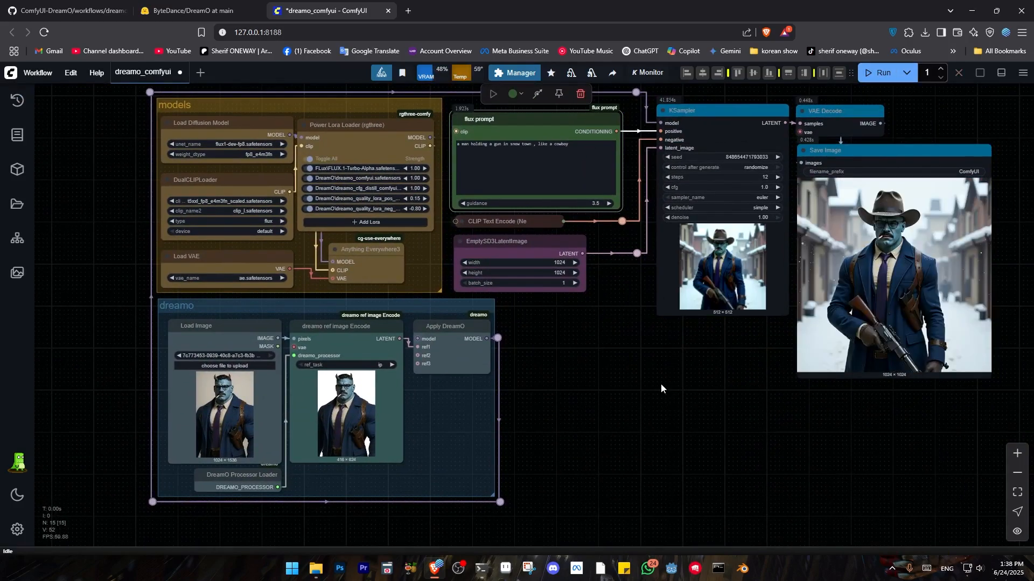
Compare the generated cowboy image with the character reference image in the dreamo group.
{"action": "scroll", "coordinate": [660, 386], "scroll_direction": "up", "scroll_amount": 5}
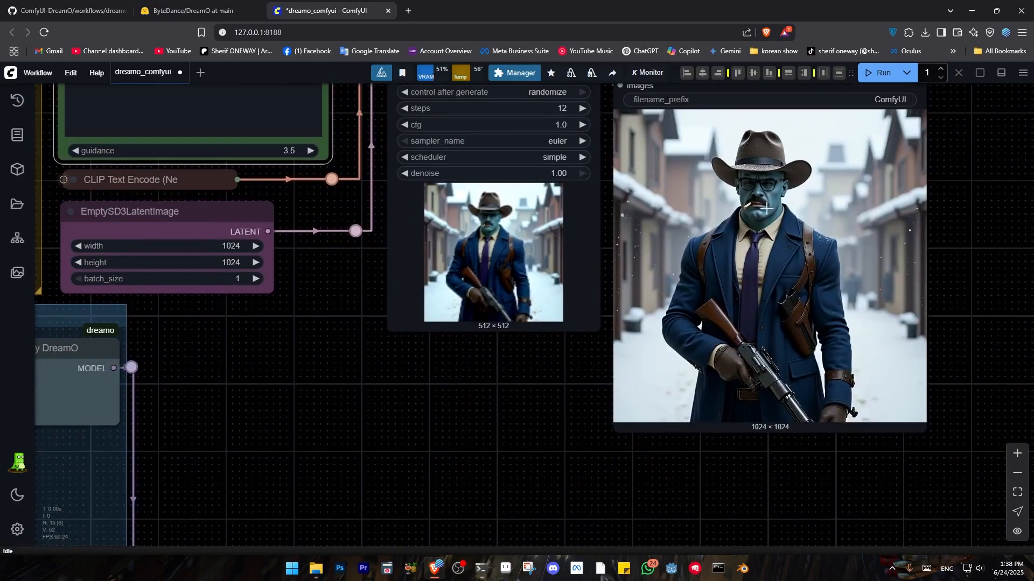
{"action": "left_click_drag", "start_coordinate": [160, 511], "coordinate": [612, 414]}
{"action": "scroll", "coordinate": [613, 414], "scroll_direction": "down", "scroll_amount": 4}
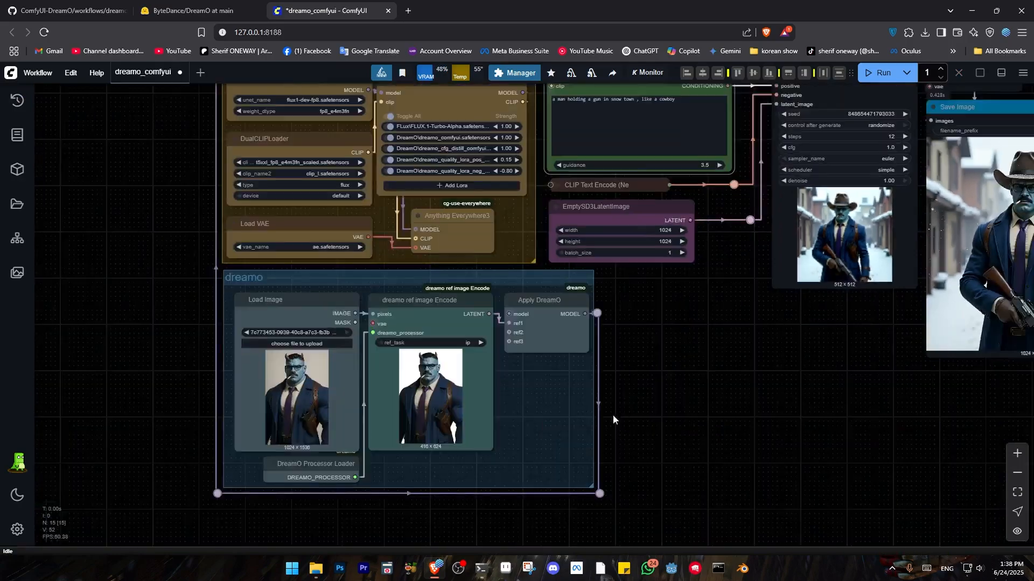
{"action": "scroll", "coordinate": [242, 413], "scroll_direction": "up", "scroll_amount": 10}
{"action": "scroll", "coordinate": [341, 334], "scroll_direction": "down", "scroll_amount": 4}
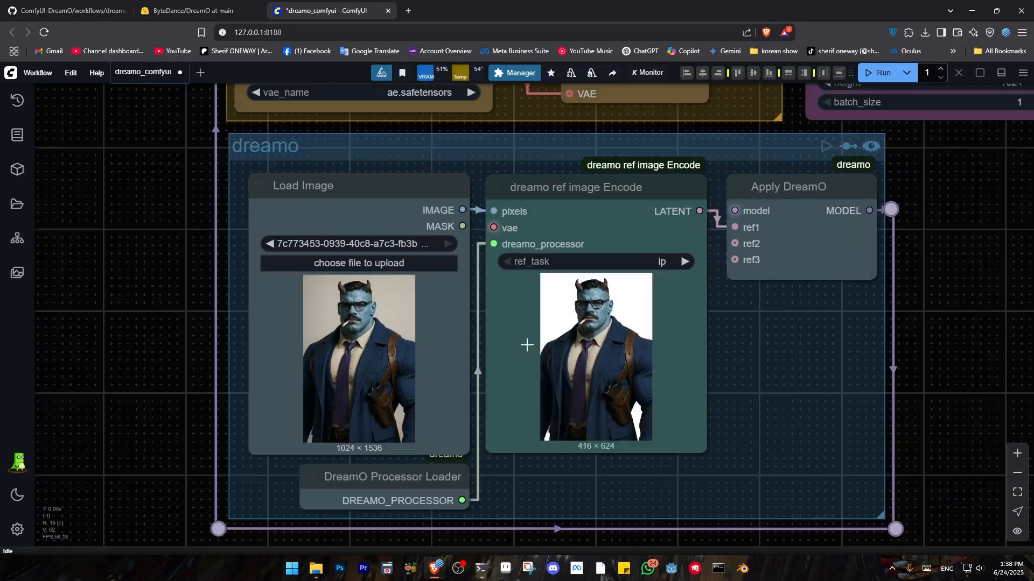
{"action": "scroll", "coordinate": [893, 335], "scroll_direction": "down", "scroll_amount": 4}
{"action": "left_click_drag", "start_coordinate": [972, 332], "coordinate": [651, 461]}
{"action": "left_click_drag", "start_coordinate": [800, 406], "coordinate": [635, 414]}
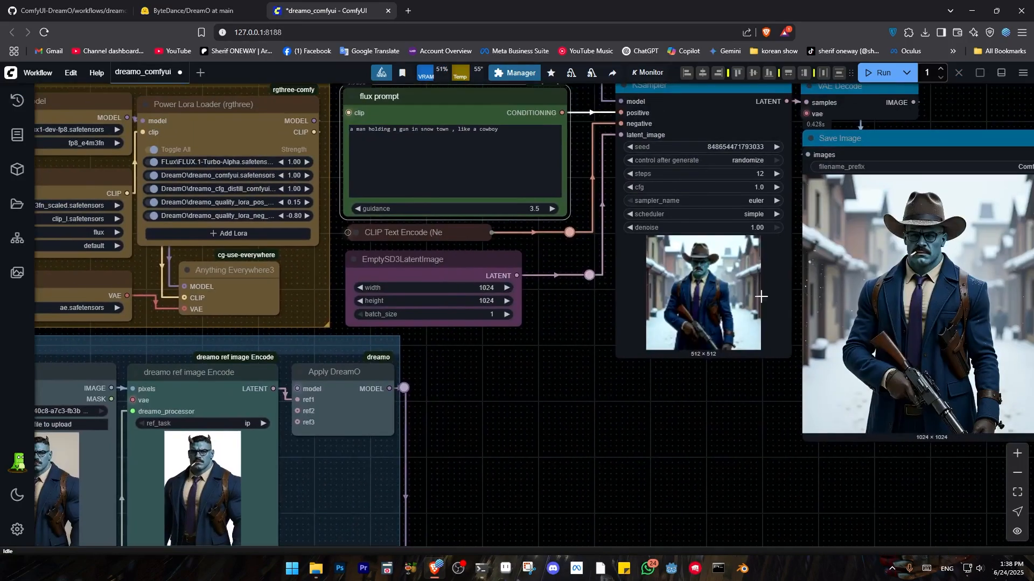
{"action": "left_click_drag", "start_coordinate": [640, 321], "coordinate": [735, 257]}
{"action": "scroll", "coordinate": [735, 257], "scroll_direction": "down", "scroll_amount": 3}
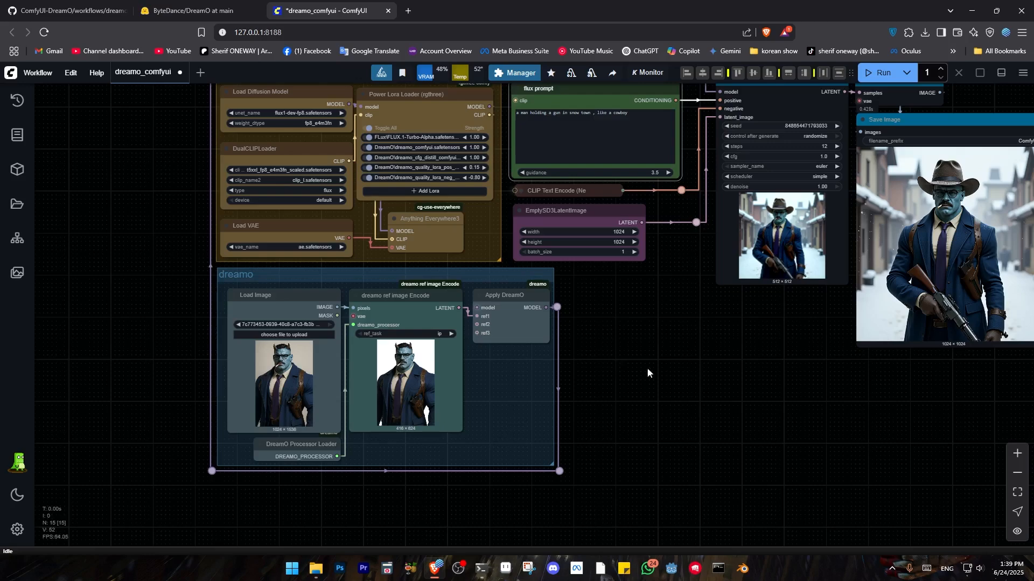
{"action": "left_click_drag", "start_coordinate": [624, 386], "coordinate": [790, 336]}
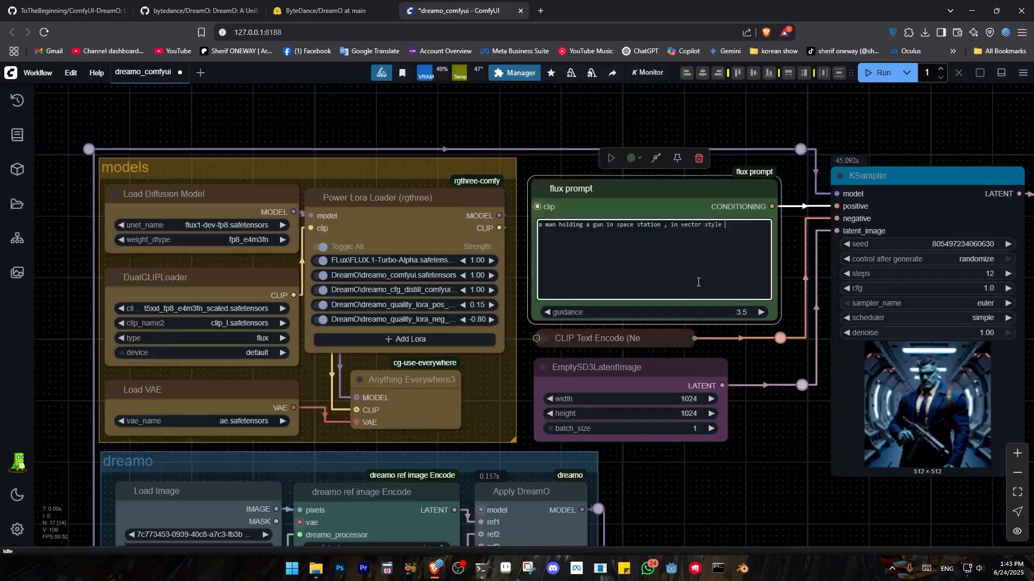
Examine the dreamo group's two reference images, their encode nodes and the connections to Apply DreamO.
{"action": "scroll", "coordinate": [694, 403], "scroll_direction": "down", "scroll_amount": 2}
{"action": "left_click_drag", "start_coordinate": [750, 509], "coordinate": [749, 160]}
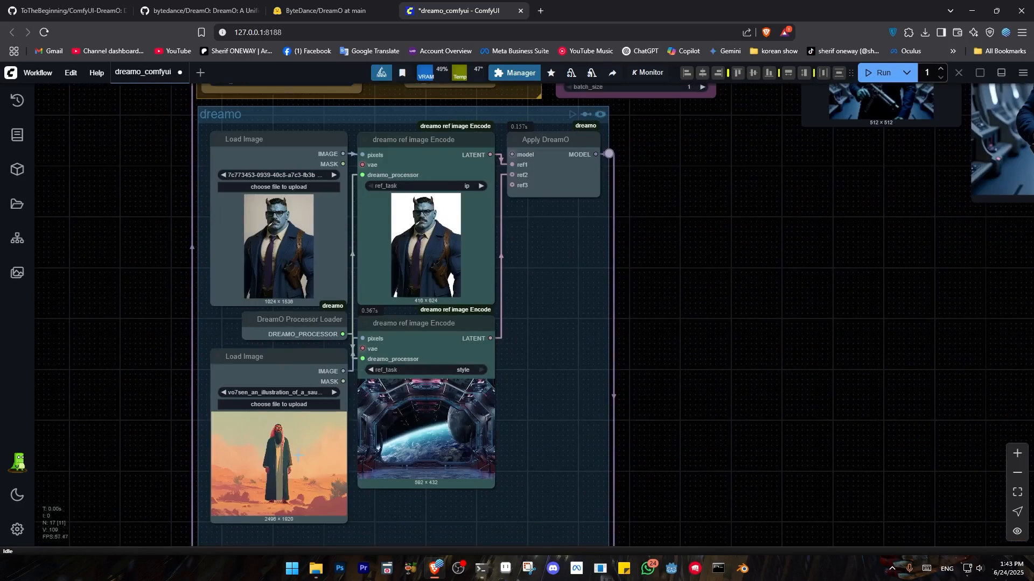
{"action": "left_click_drag", "start_coordinate": [490, 418], "coordinate": [574, 372]}
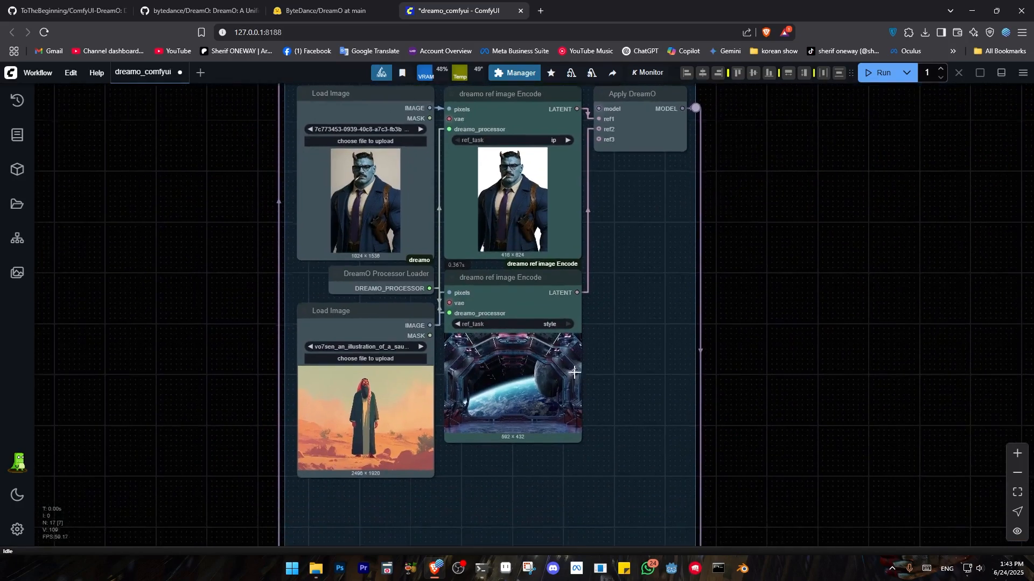
{"action": "scroll", "coordinate": [358, 407], "scroll_direction": "up", "scroll_amount": 5}
{"action": "scroll", "coordinate": [393, 375], "scroll_direction": "down", "scroll_amount": 2}
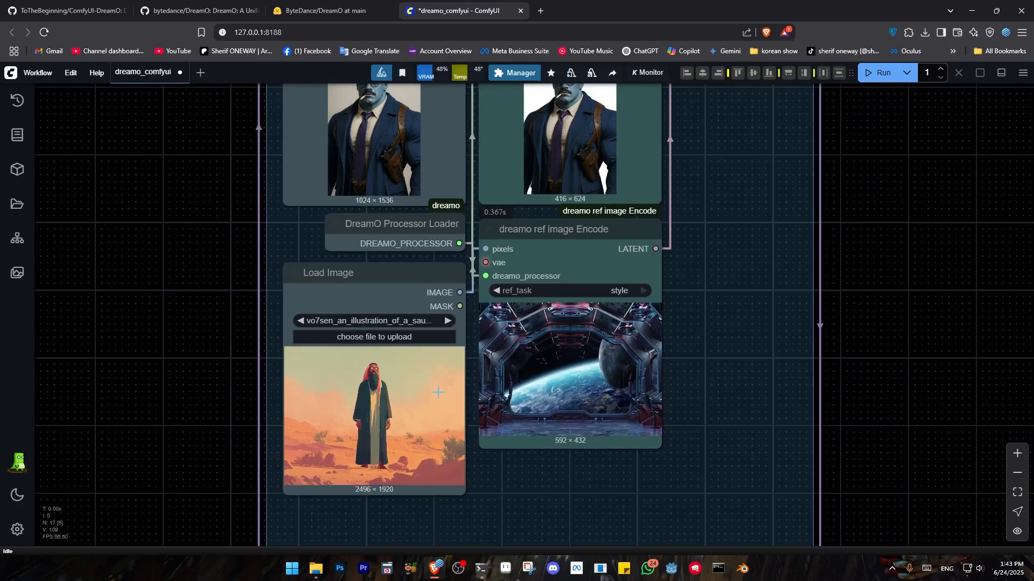
{"action": "left_click_drag", "start_coordinate": [425, 408], "coordinate": [420, 466]}
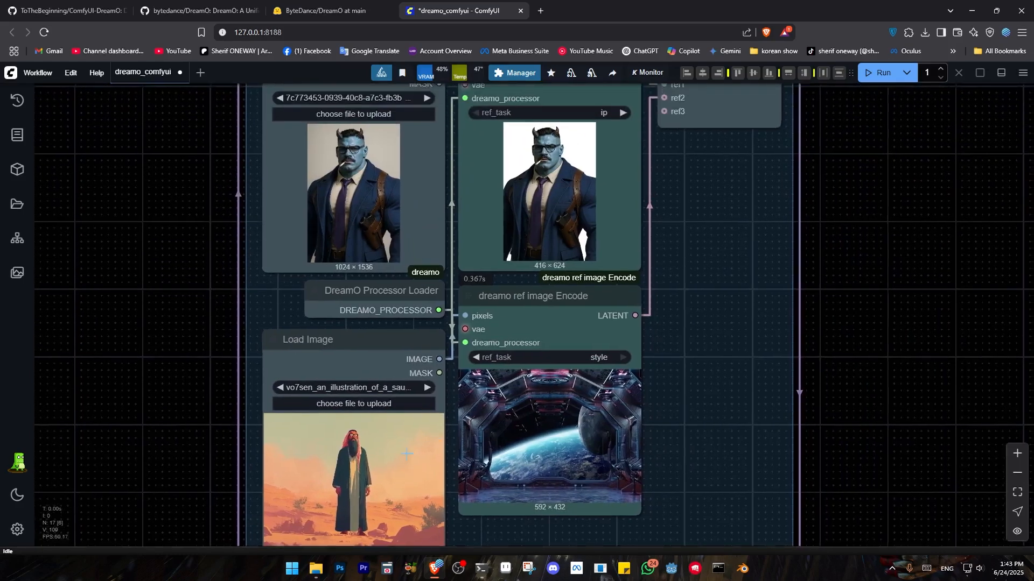
{"action": "scroll", "coordinate": [398, 447], "scroll_direction": "down", "scroll_amount": 1}
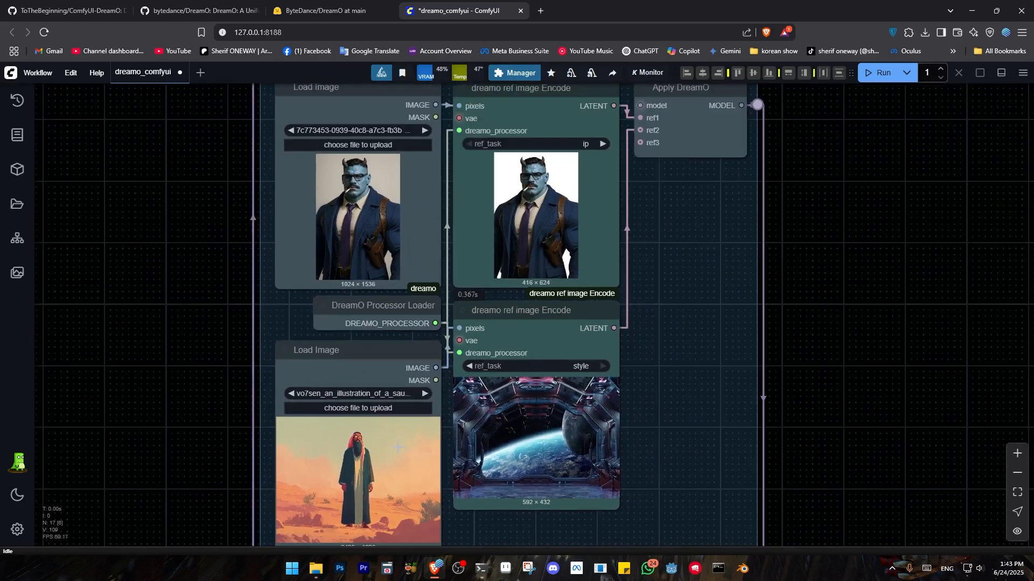
Review the ref_task options of the character image's dreamo ref image Encode node, keeping ip.
{"action": "left_click", "coordinate": [585, 144]}
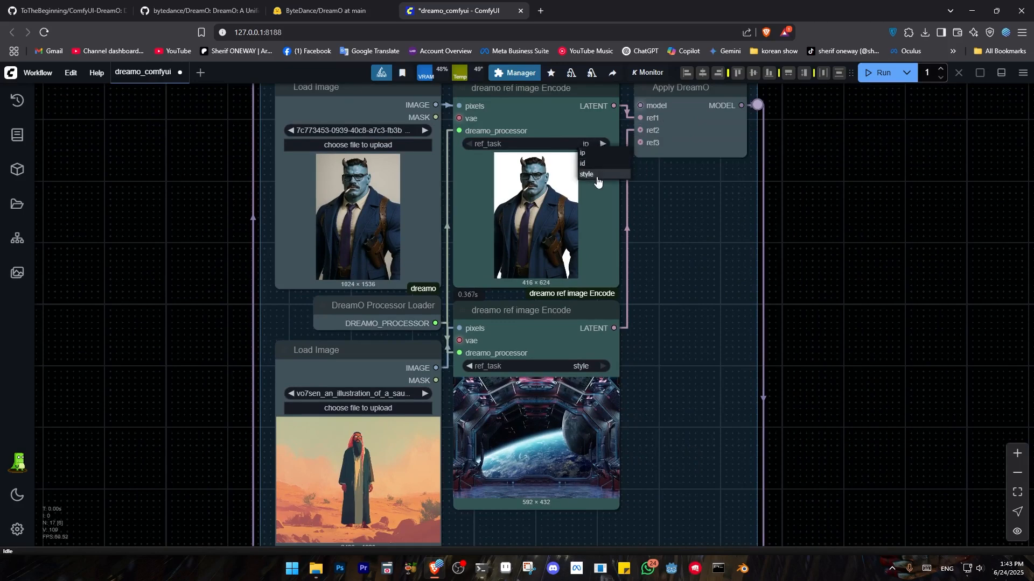
{"action": "left_click", "coordinate": [689, 221]}
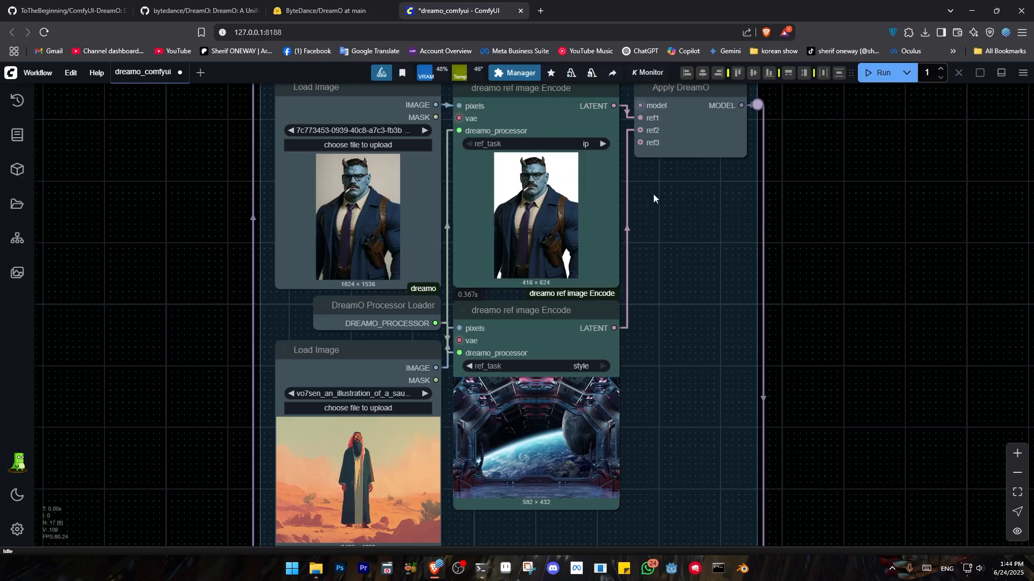
{"action": "left_click", "coordinate": [584, 144]}
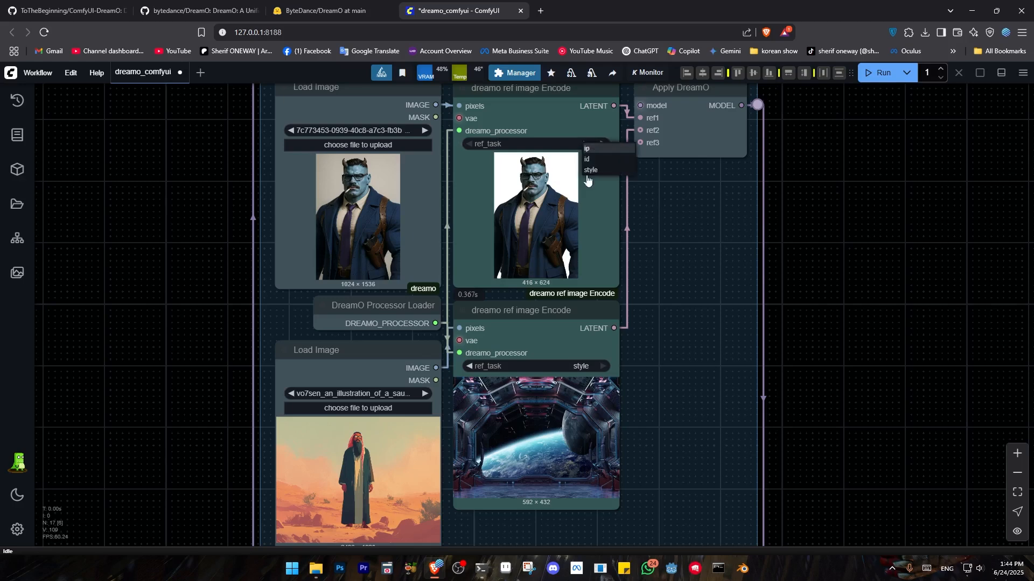
{"action": "left_click", "coordinate": [709, 217]}
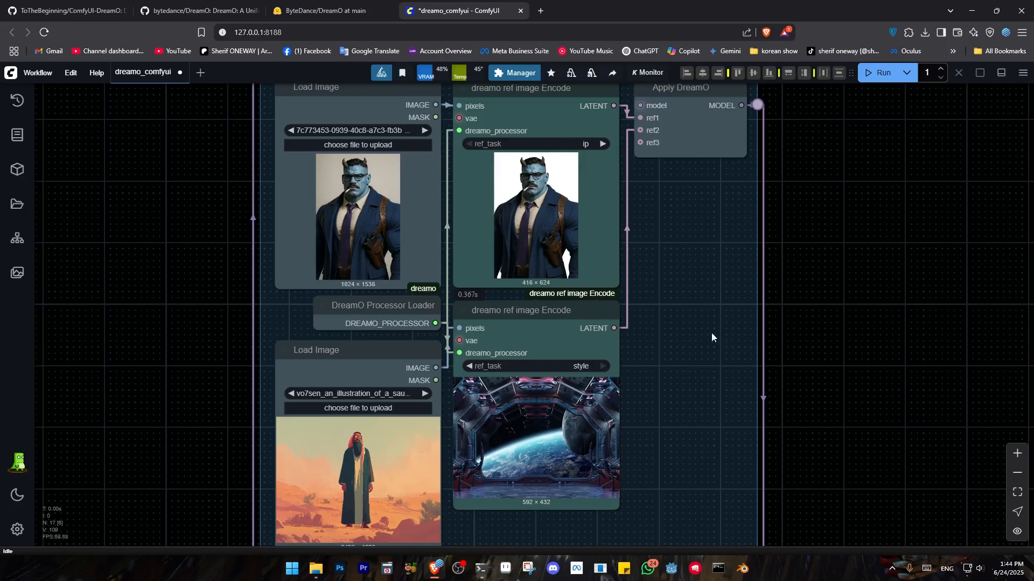
Switch to the DreamO GitHub README and read the supported IP, ID, Try-On, Style and Multi Condition tasks.
{"action": "left_click", "coordinate": [204, 7]}
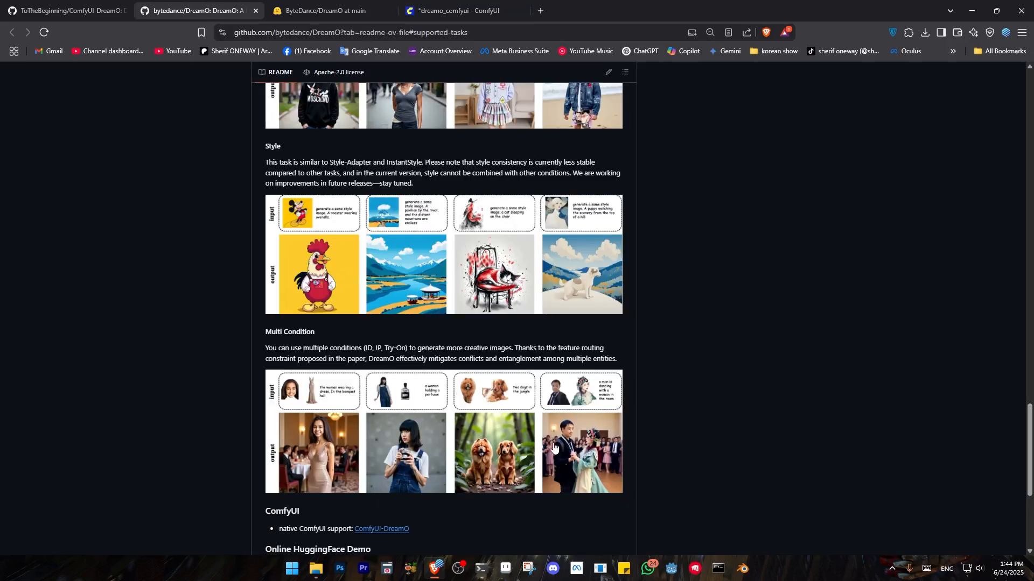
{"action": "scroll", "coordinate": [553, 447], "scroll_direction": "up", "scroll_amount": 9}
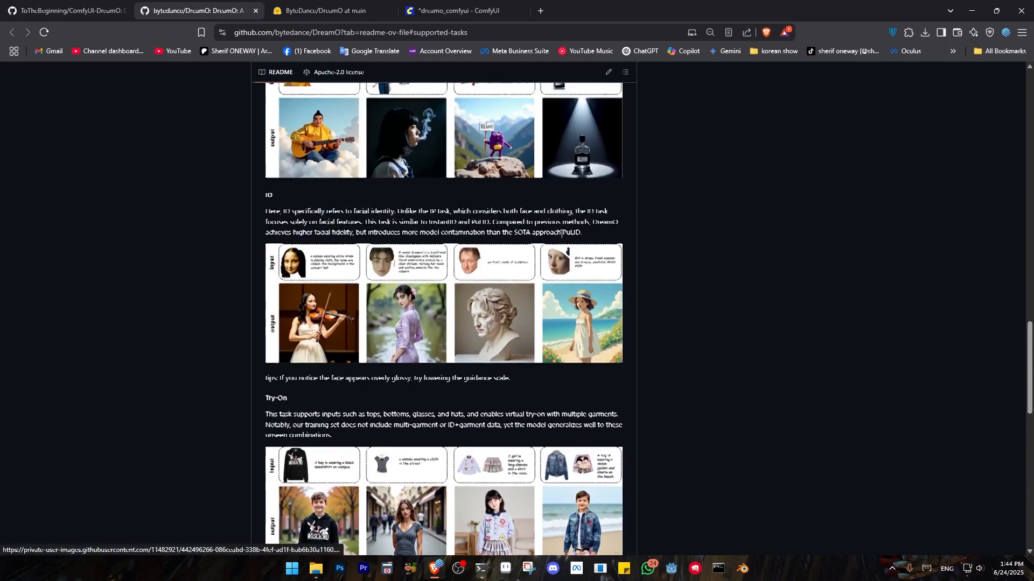
{"action": "scroll", "coordinate": [562, 233], "scroll_direction": "up", "scroll_amount": 2}
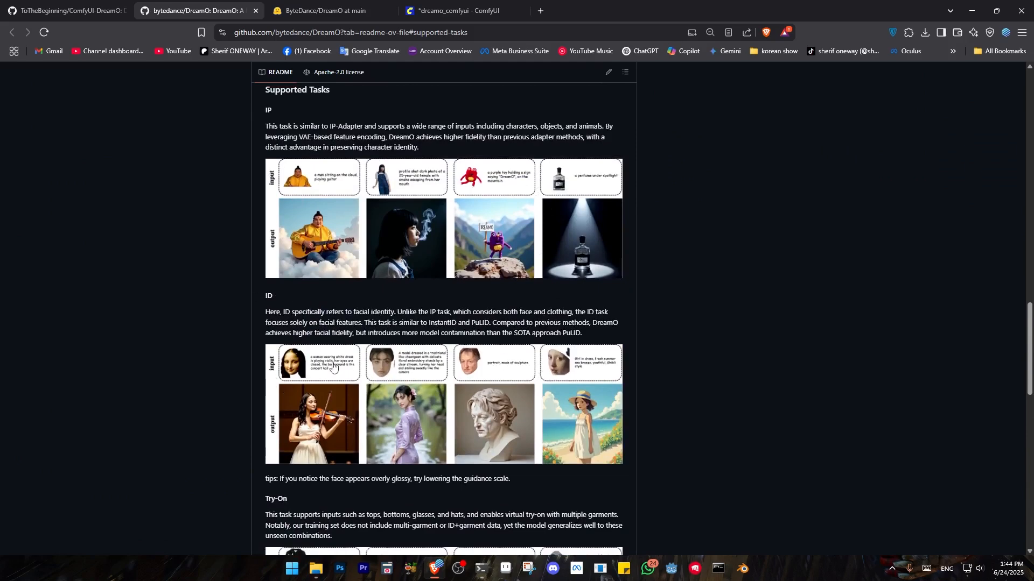
{"action": "scroll", "coordinate": [486, 388], "scroll_direction": "down", "scroll_amount": 4}
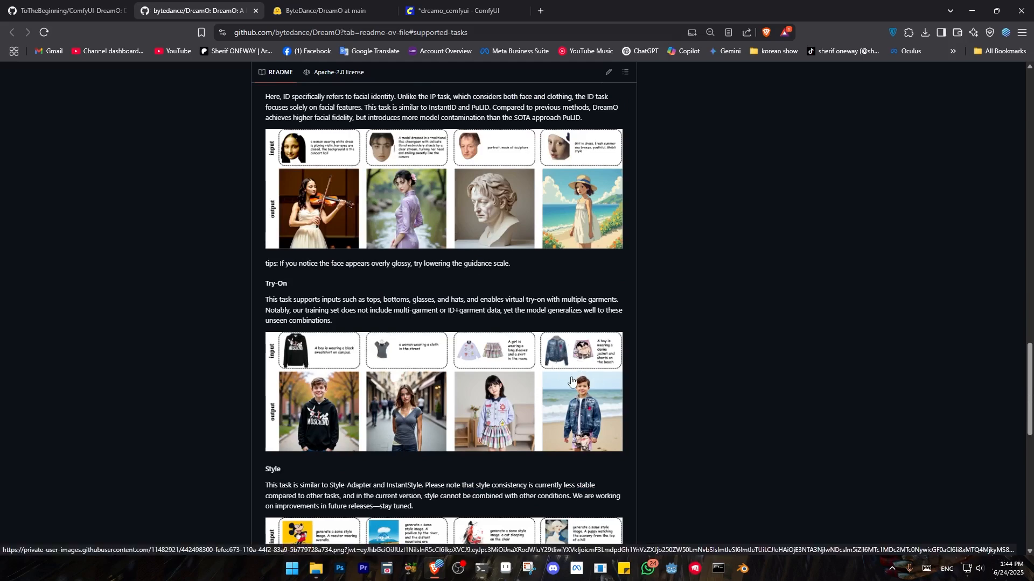
{"action": "scroll", "coordinate": [602, 367], "scroll_direction": "down", "scroll_amount": 3}
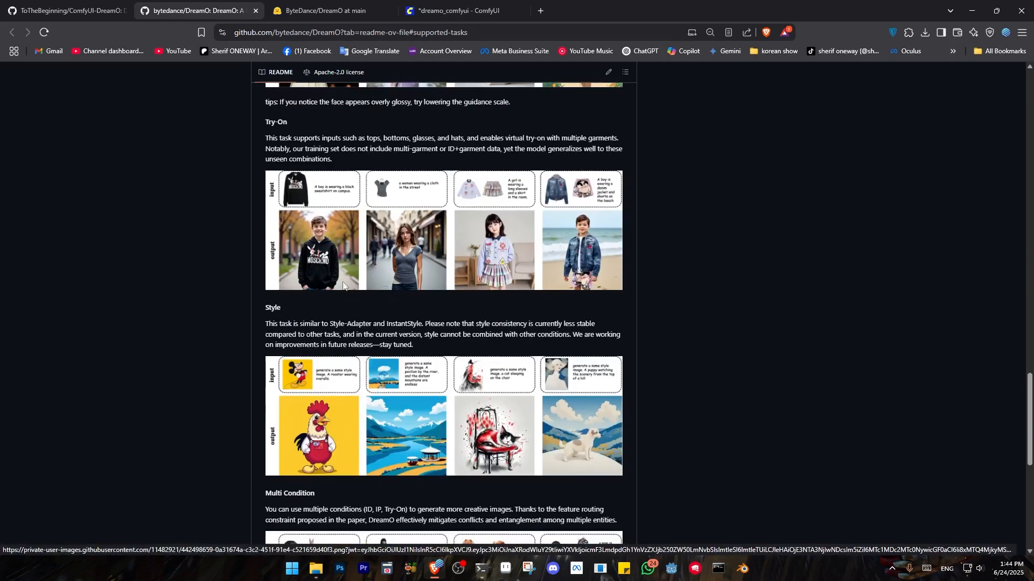
{"action": "scroll", "coordinate": [489, 447], "scroll_direction": "down", "scroll_amount": 3}
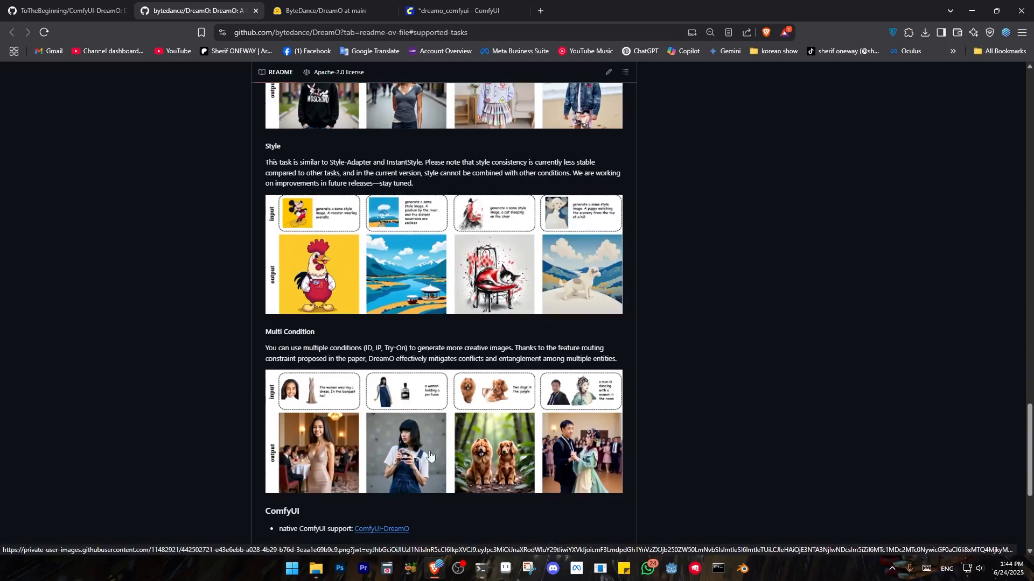
{"action": "scroll", "coordinate": [466, 428], "scroll_direction": "down", "scroll_amount": 2}
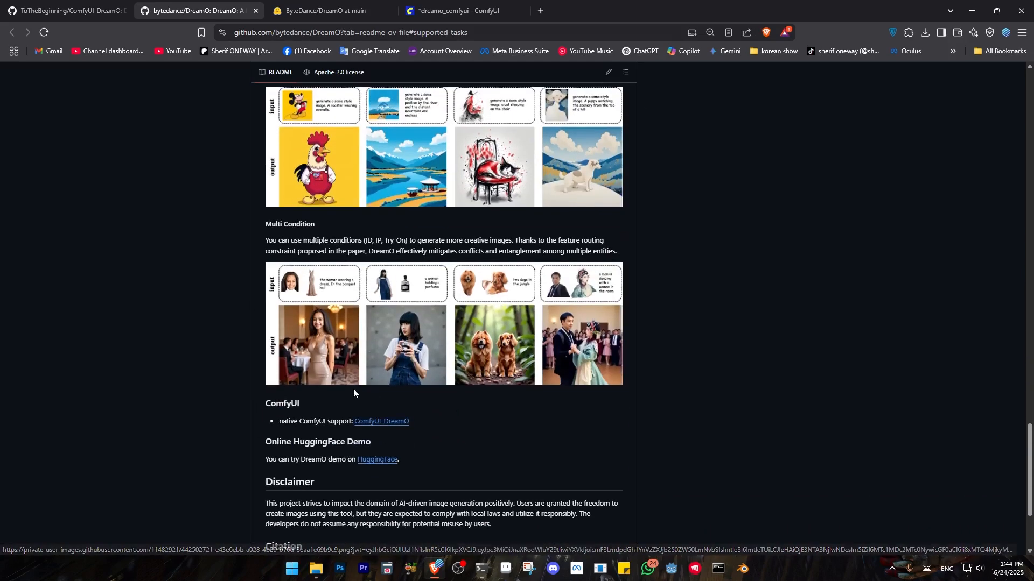
{"action": "scroll", "coordinate": [361, 373], "scroll_direction": "up", "scroll_amount": 2}
{"action": "scroll", "coordinate": [361, 373], "scroll_direction": "up", "scroll_amount": 2}
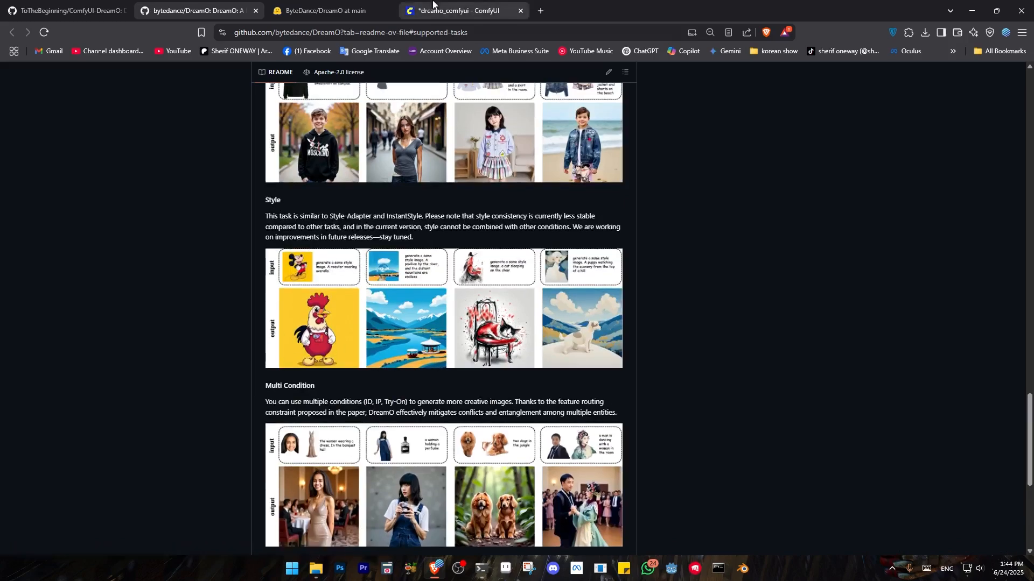
Return to the ComfyUI workflow and run it with the character image and the desert illustration as references.
{"action": "left_click", "coordinate": [460, 11]}
{"action": "scroll", "coordinate": [784, 279], "scroll_direction": "down", "scroll_amount": 3}
{"action": "left_click", "coordinate": [888, 72]}
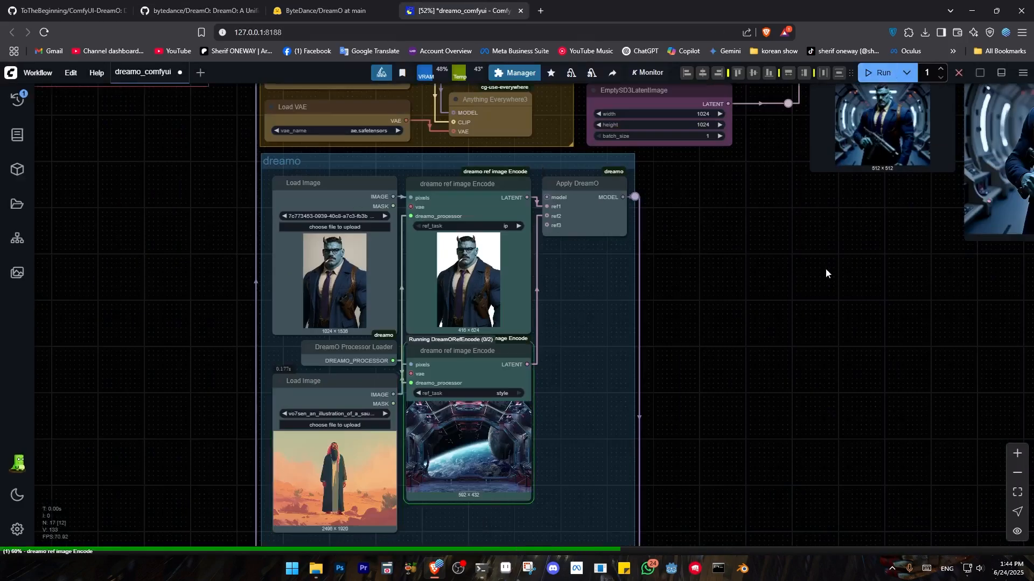
Compare the generated space-station image with the character and style reference images in the dreamo group.
{"action": "scroll", "coordinate": [719, 333], "scroll_direction": "down", "scroll_amount": 1}
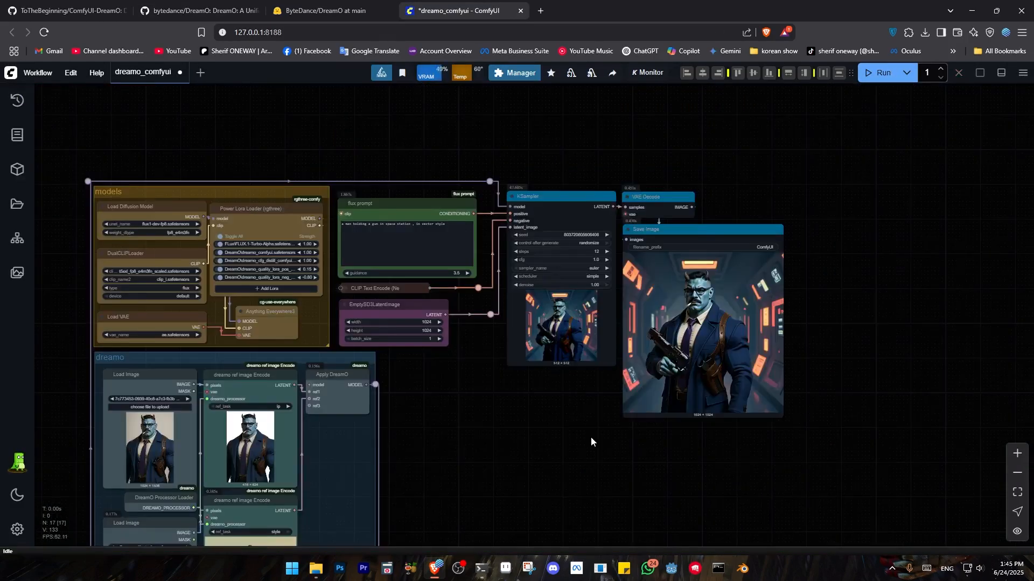
{"action": "scroll", "coordinate": [591, 440], "scroll_direction": "up", "scroll_amount": 4}
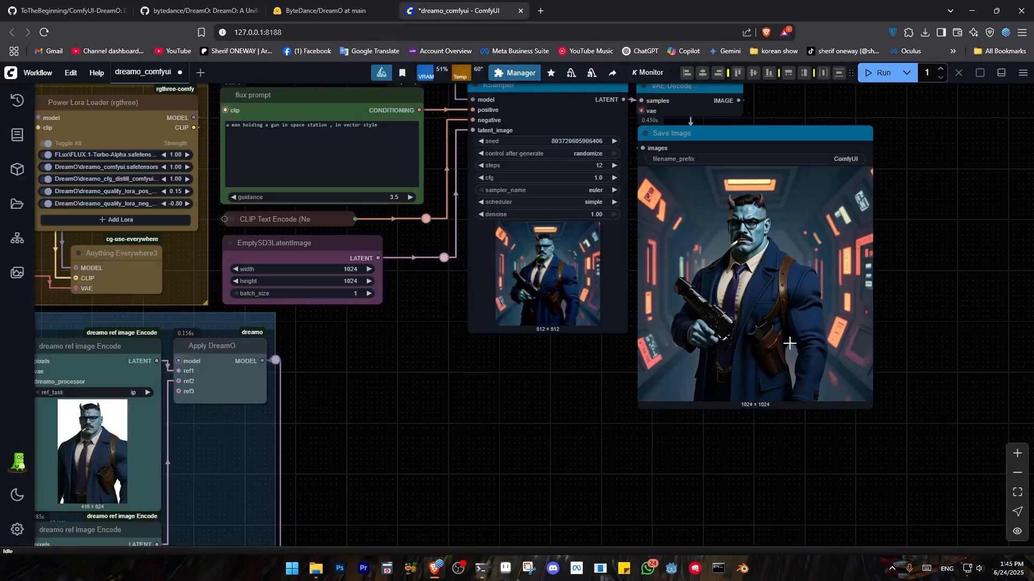
{"action": "left_click_drag", "start_coordinate": [435, 520], "coordinate": [647, 354]}
{"action": "scroll", "coordinate": [647, 353], "scroll_direction": "down", "scroll_amount": 1}
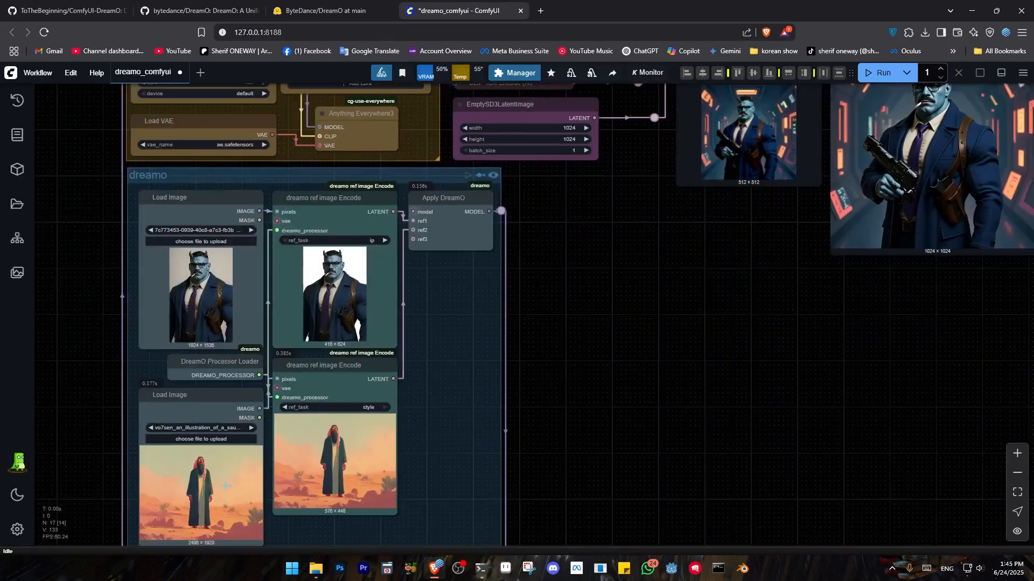
Set ref_task to id for the character image's dreamo ref image Encode node, start a run and stop it.
{"action": "scroll", "coordinate": [623, 411], "scroll_direction": "down", "scroll_amount": 3}
{"action": "left_click_drag", "start_coordinate": [572, 422], "coordinate": [584, 379]}
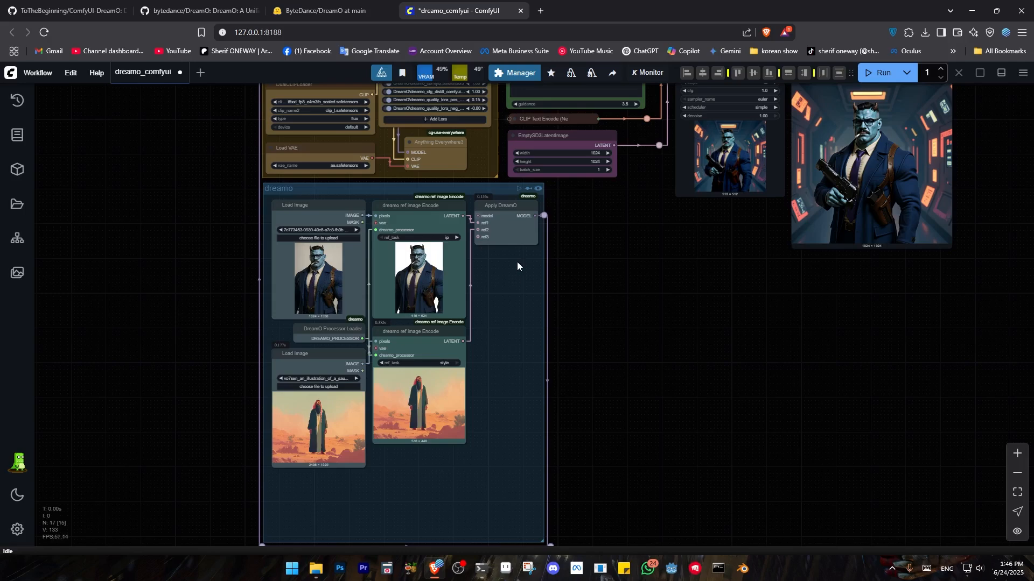
{"action": "scroll", "coordinate": [493, 278], "scroll_direction": "up", "scroll_amount": 1}
{"action": "left_click_drag", "start_coordinate": [493, 277], "coordinate": [479, 378]}
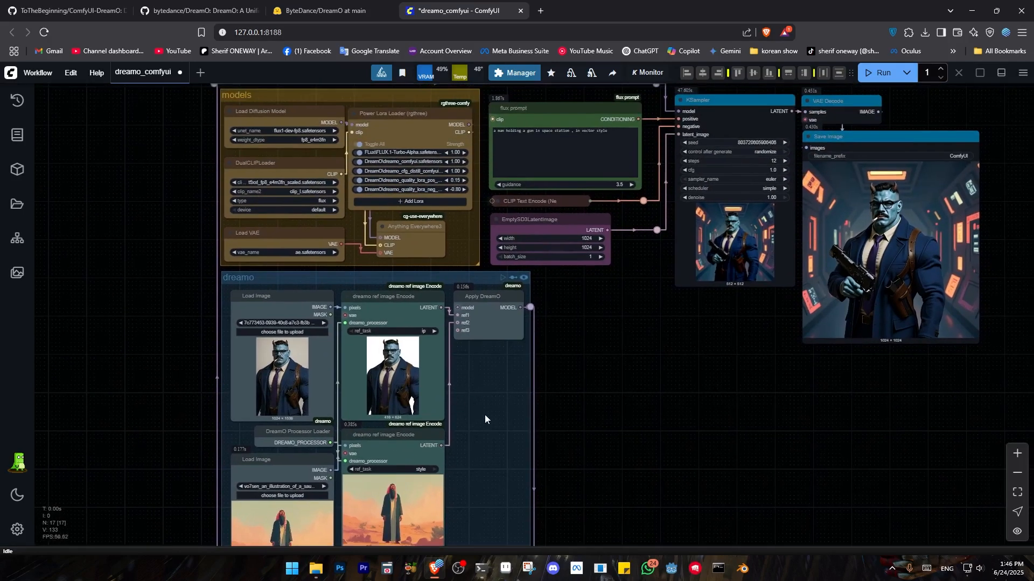
{"action": "left_click_drag", "start_coordinate": [484, 415], "coordinate": [642, 315]}
{"action": "scroll", "coordinate": [528, 273], "scroll_direction": "up", "scroll_amount": 5}
{"action": "scroll", "coordinate": [641, 315], "scroll_direction": "down", "scroll_amount": 2}
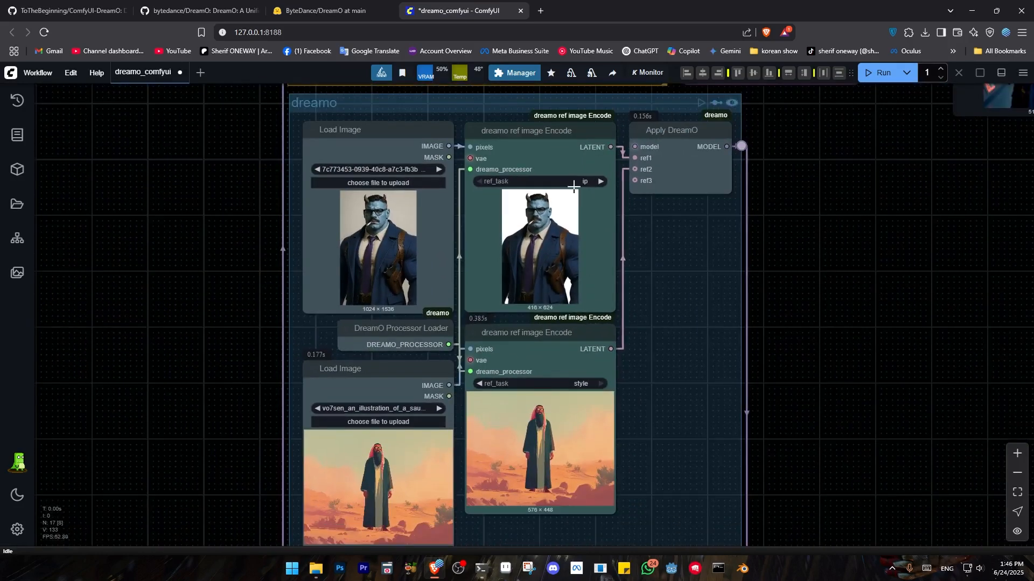
{"action": "left_click", "coordinate": [548, 182]}
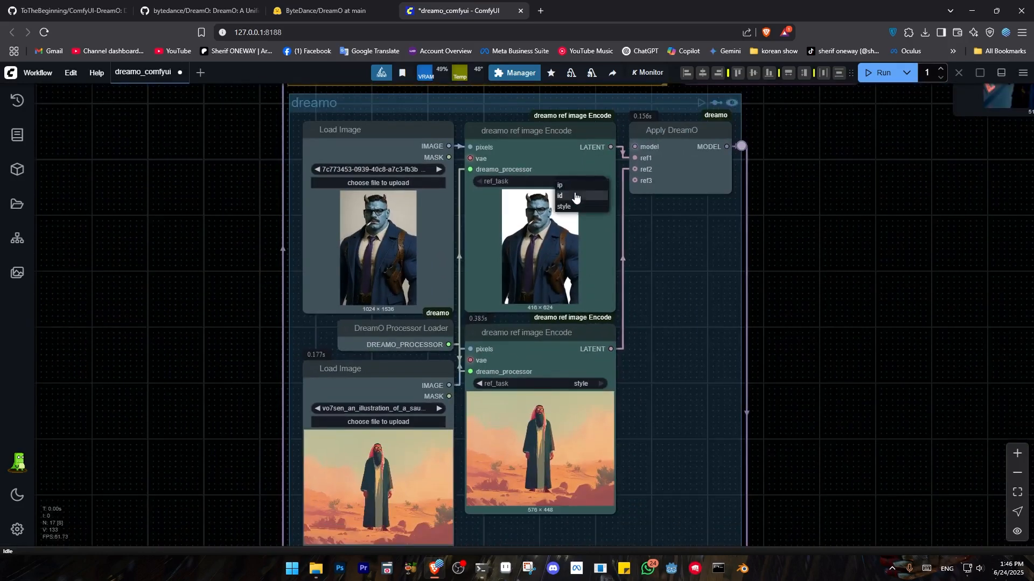
{"action": "left_click", "coordinate": [578, 196]}
{"action": "left_click", "coordinate": [878, 72]}
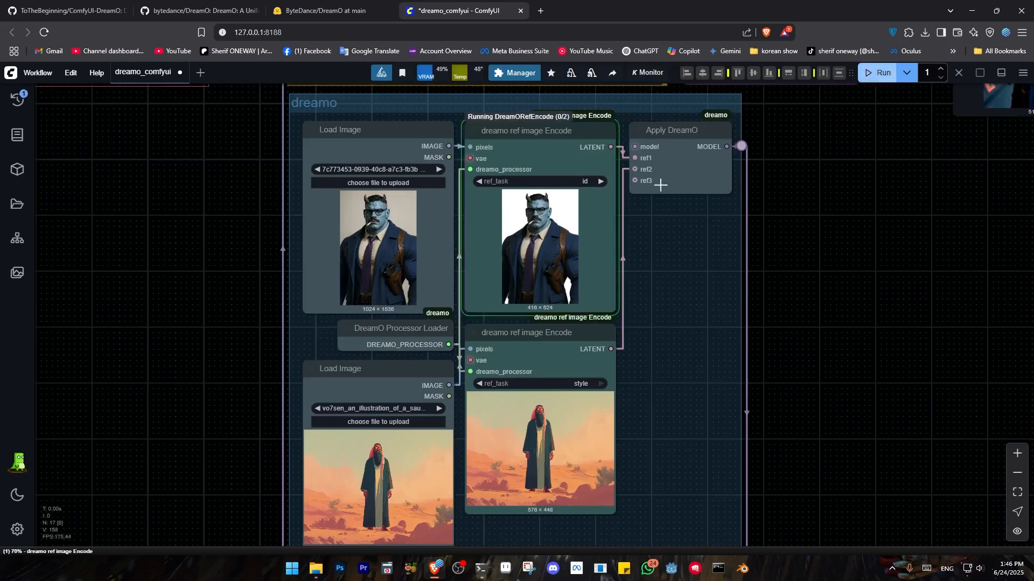
{"action": "scroll", "coordinate": [499, 220], "scroll_direction": "up", "scroll_amount": 5}
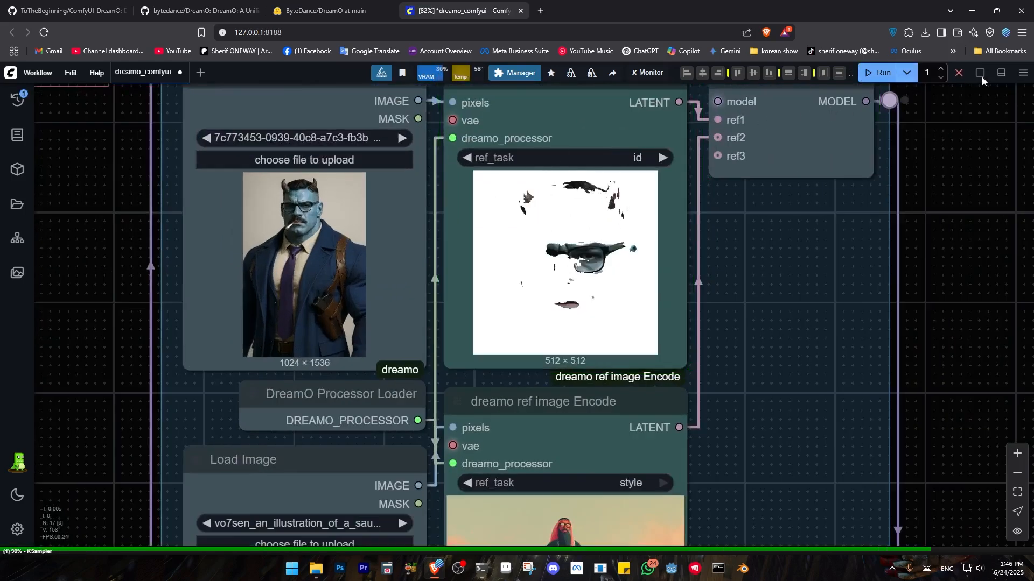
{"action": "left_click", "coordinate": [959, 72]}
{"action": "left_click", "coordinate": [305, 160]}
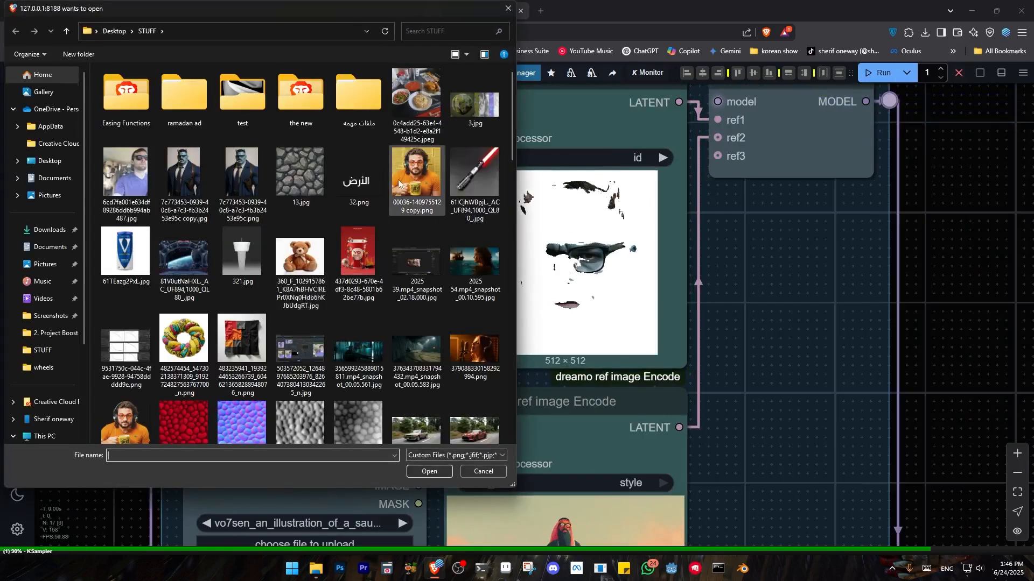
{"action": "left_click", "coordinate": [415, 172]}
{"action": "left_click", "coordinate": [430, 472]}
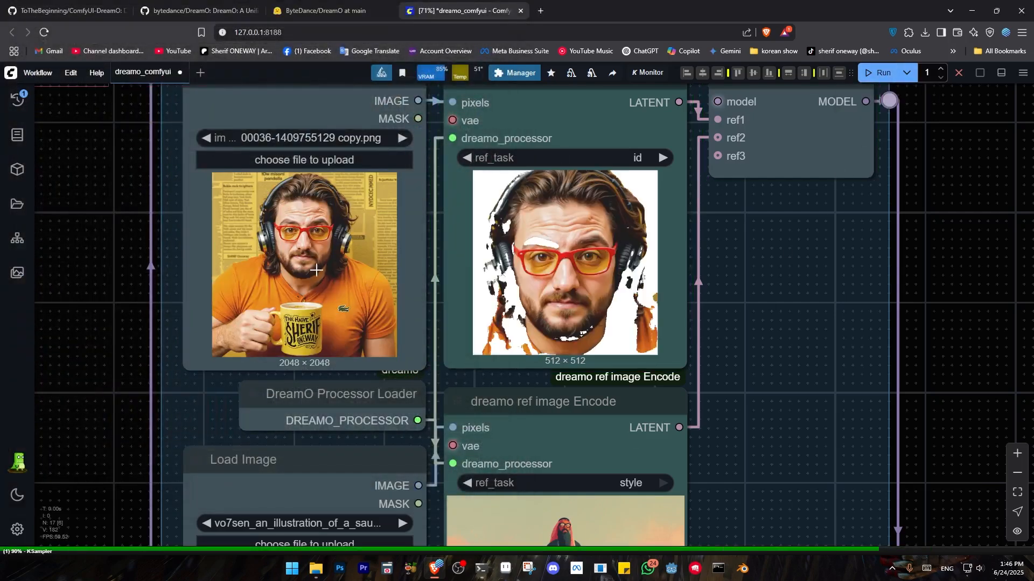
Compare the newly generated space-station image with the portrait and desert style references in the dreamo group.
{"action": "scroll", "coordinate": [295, 277], "scroll_direction": "down", "scroll_amount": 3}
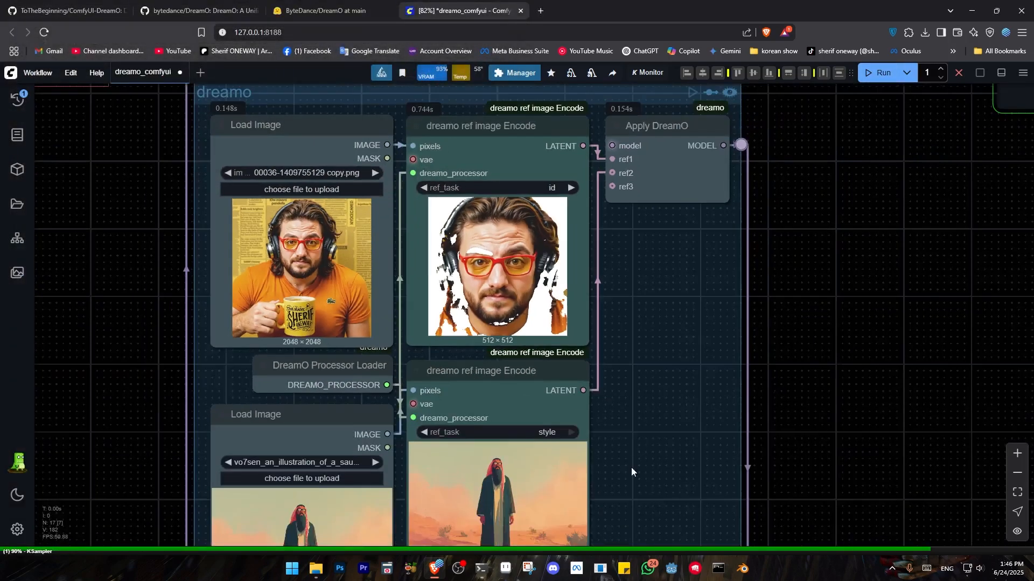
{"action": "left_click_drag", "start_coordinate": [661, 367], "coordinate": [463, 451]}
{"action": "scroll", "coordinate": [603, 288], "scroll_direction": "down", "scroll_amount": 4}
{"action": "left_click_drag", "start_coordinate": [609, 277], "coordinate": [427, 403]}
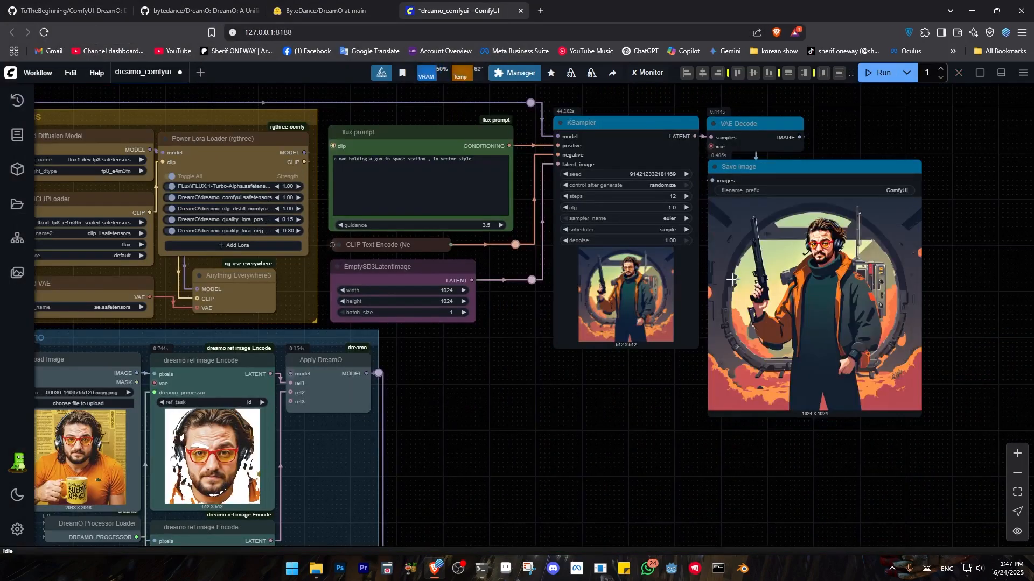
{"action": "left_click_drag", "start_coordinate": [409, 504], "coordinate": [469, 421]}
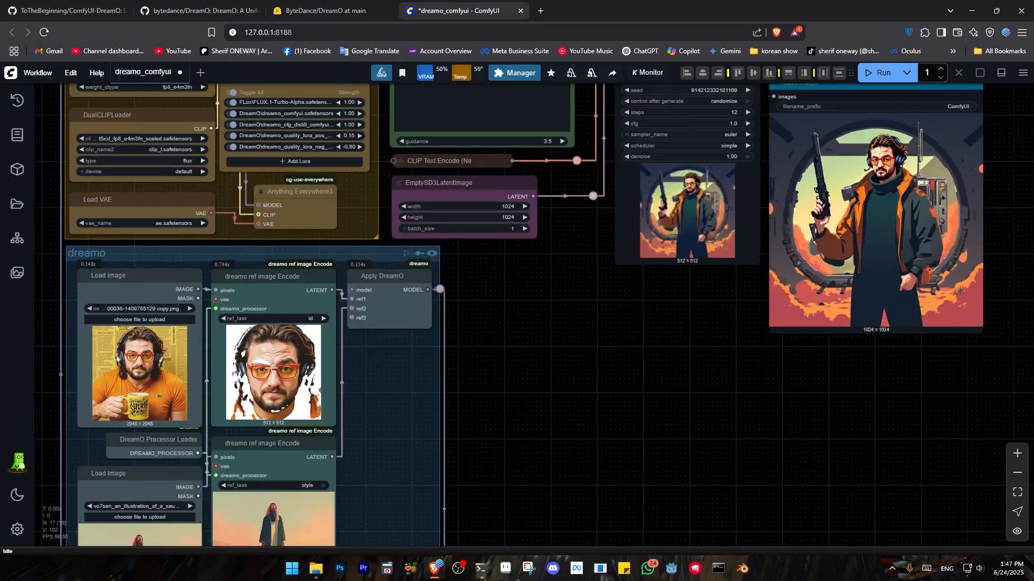
{"action": "scroll", "coordinate": [604, 424], "scroll_direction": "down", "scroll_amount": 4}
{"action": "left_click_drag", "start_coordinate": [451, 504], "coordinate": [468, 358]}
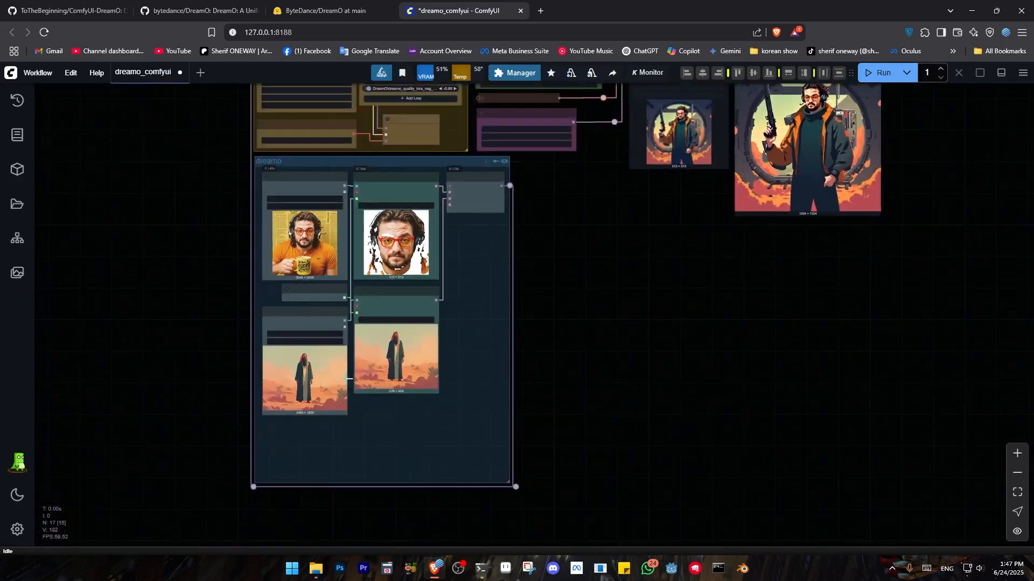
{"action": "left_click_drag", "start_coordinate": [636, 239], "coordinate": [587, 389]}
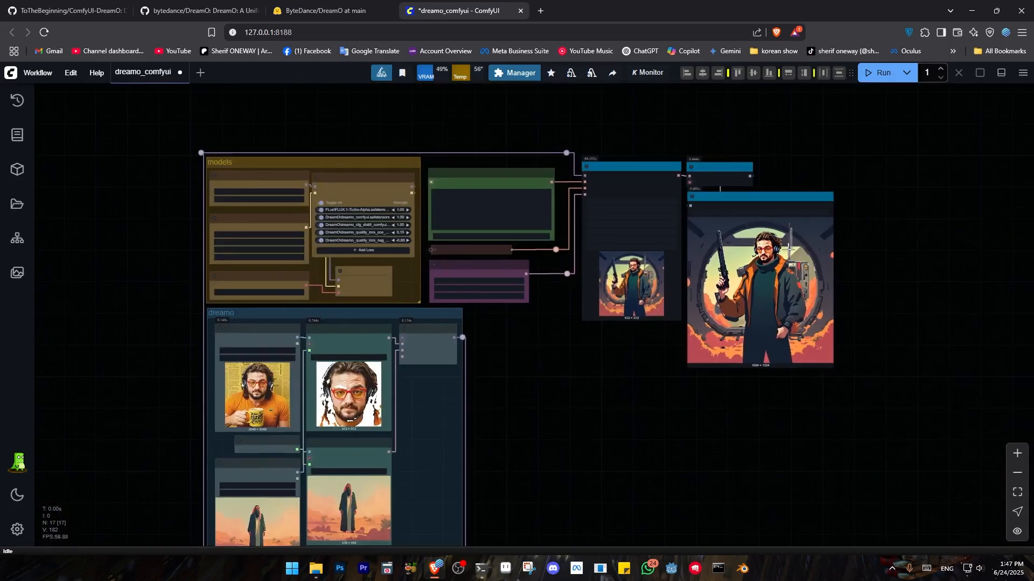
Examine the face, clothing and vector styling of the generated image up close in the Save Image node.
{"action": "scroll", "coordinate": [786, 239], "scroll_direction": "up", "scroll_amount": 8}
{"action": "scroll", "coordinate": [745, 260], "scroll_direction": "up", "scroll_amount": 1}
{"action": "scroll", "coordinate": [748, 259], "scroll_direction": "up", "scroll_amount": 7}
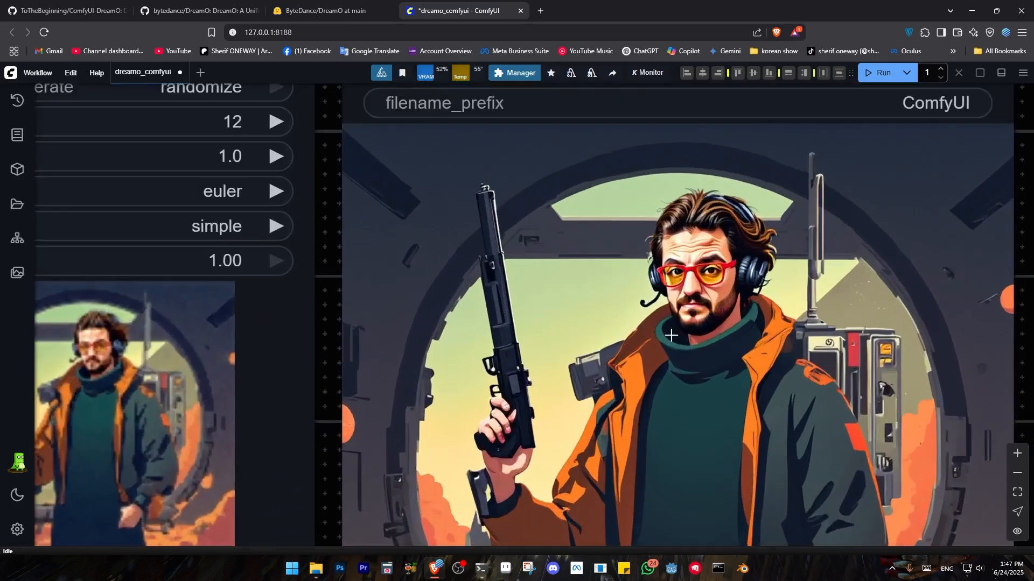
{"action": "scroll", "coordinate": [673, 323], "scroll_direction": "down", "scroll_amount": 3}
{"action": "scroll", "coordinate": [667, 342], "scroll_direction": "down", "scroll_amount": 2}
{"action": "left_click_drag", "start_coordinate": [668, 369], "coordinate": [706, 344]}
{"action": "scroll", "coordinate": [695, 348], "scroll_direction": "down", "scroll_amount": 1}
{"action": "left_click_drag", "start_coordinate": [639, 384], "coordinate": [688, 367]}
{"action": "scroll", "coordinate": [687, 367], "scroll_direction": "down", "scroll_amount": 5}
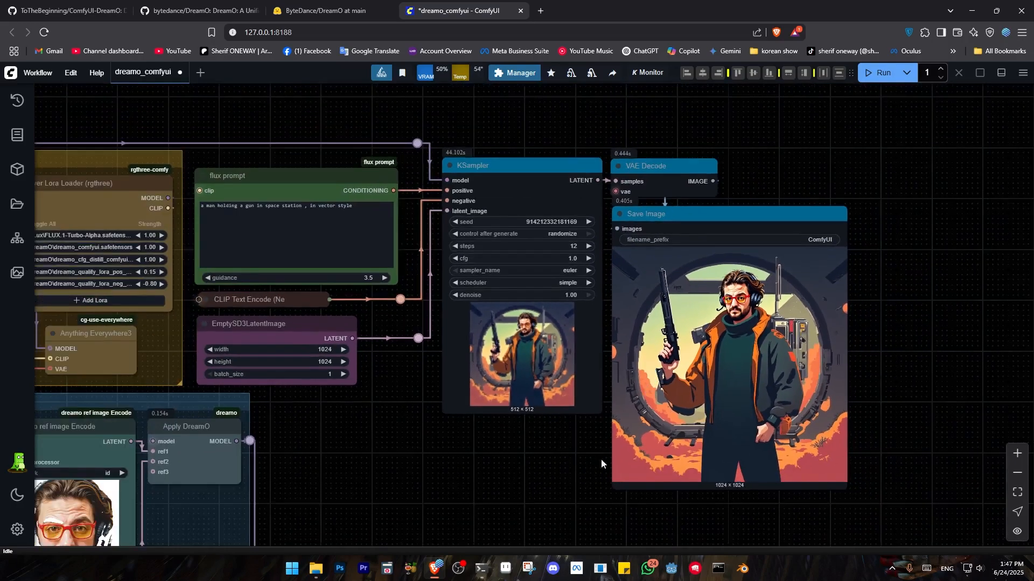
Check the portrait's id encode preview against the saved result, and review the complete two-reference workflow layout.
{"action": "left_click_drag", "start_coordinate": [374, 533], "coordinate": [494, 473]}
{"action": "left_click_drag", "start_coordinate": [457, 504], "coordinate": [590, 402]}
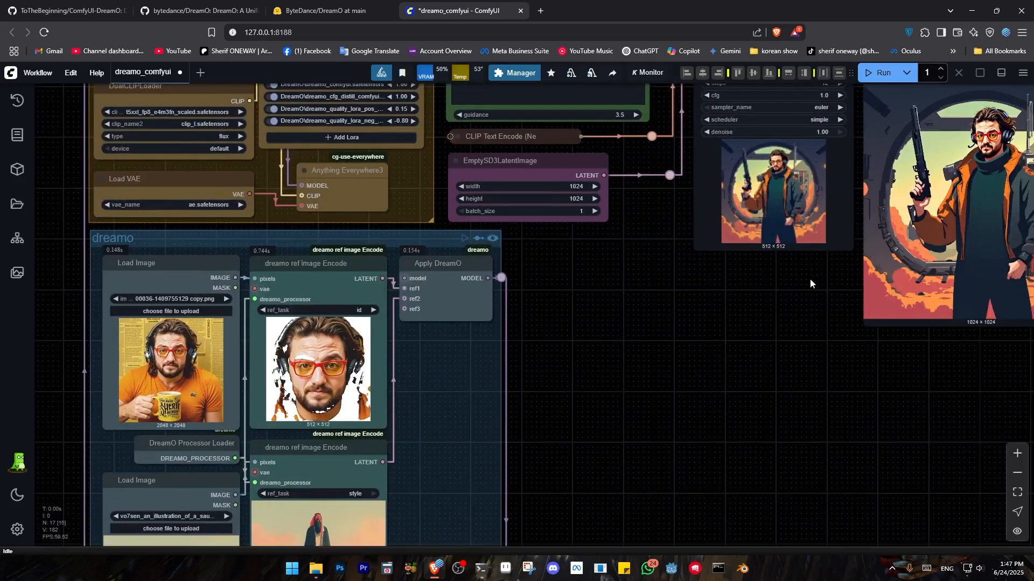
{"action": "left_click_drag", "start_coordinate": [811, 283], "coordinate": [740, 331]}
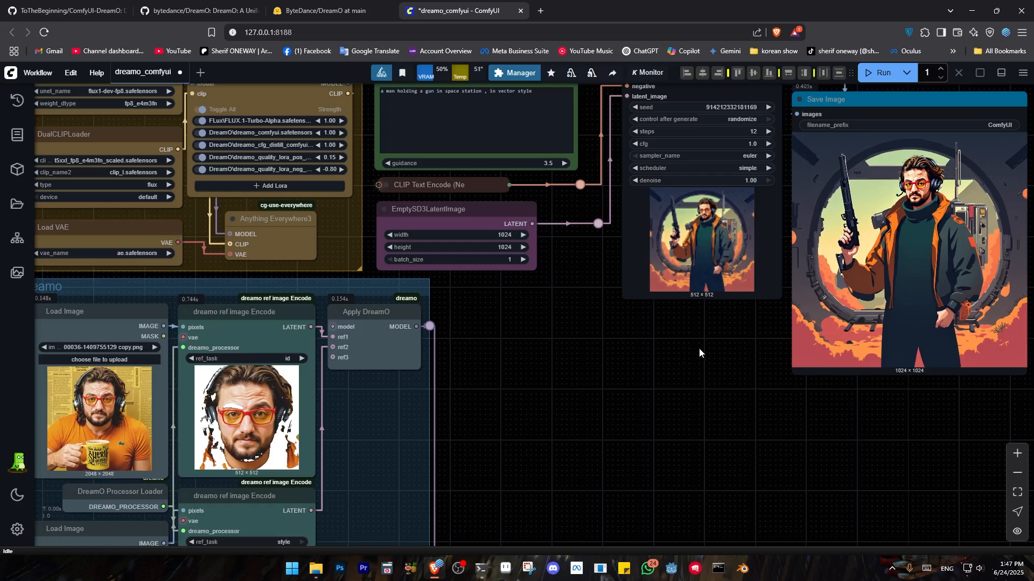
{"action": "scroll", "coordinate": [698, 353], "scroll_direction": "down", "scroll_amount": 5}
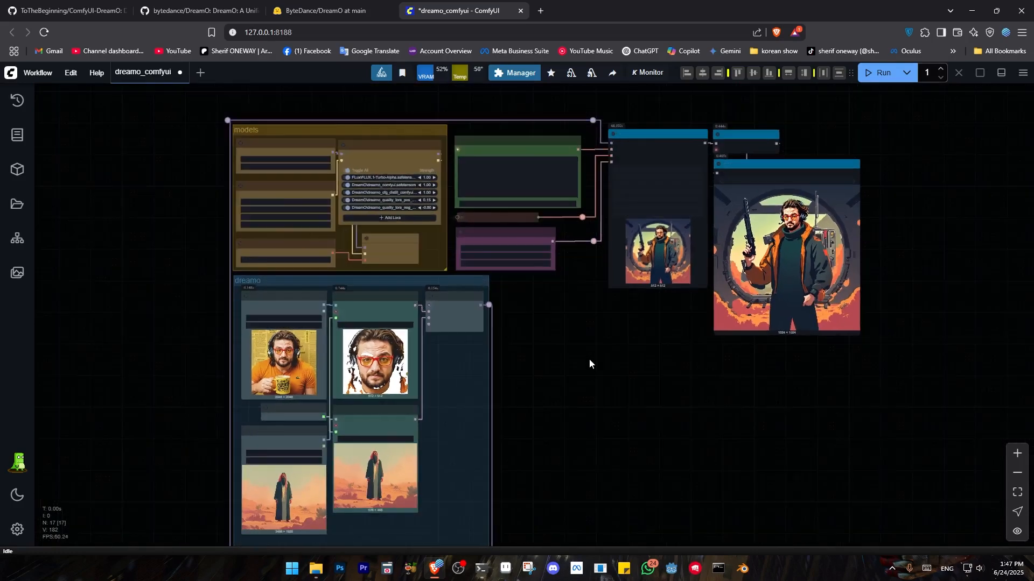
{"action": "left_click_drag", "start_coordinate": [588, 358], "coordinate": [512, 339]}
{"action": "scroll", "coordinate": [506, 341], "scroll_direction": "down", "scroll_amount": 1}
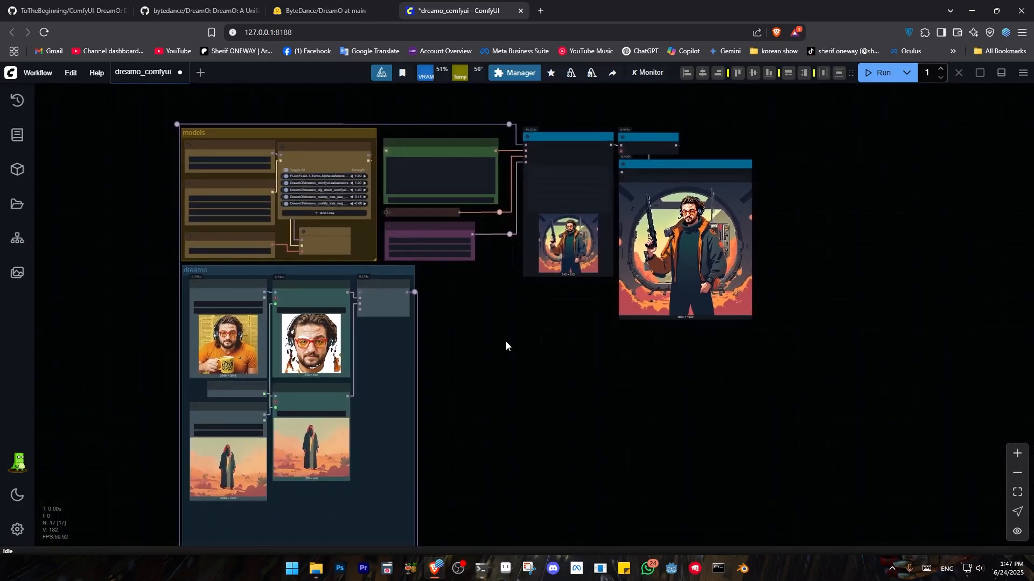
{"action": "left_click_drag", "start_coordinate": [474, 392], "coordinate": [470, 338]}
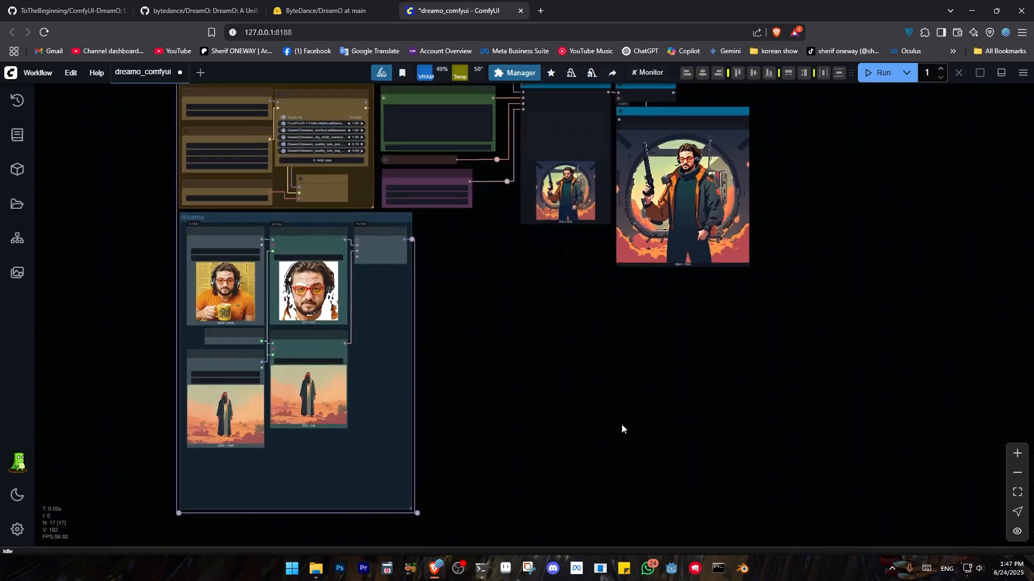
{"action": "scroll", "coordinate": [459, 409], "scroll_direction": "up", "scroll_amount": 1}
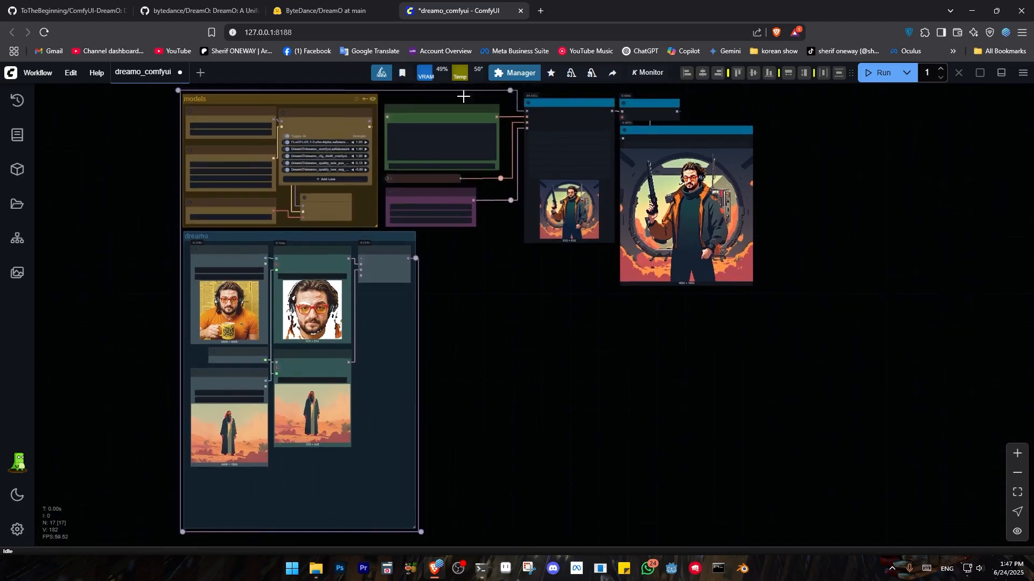